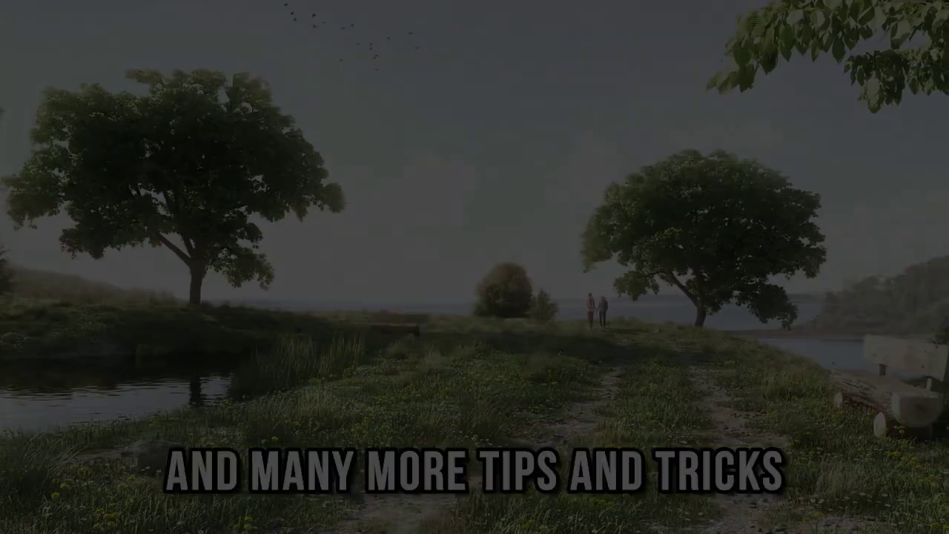
Delete the default person figure and draw a 10' by 10' square at the origin.
{"action": "key", "text": "Delete"}
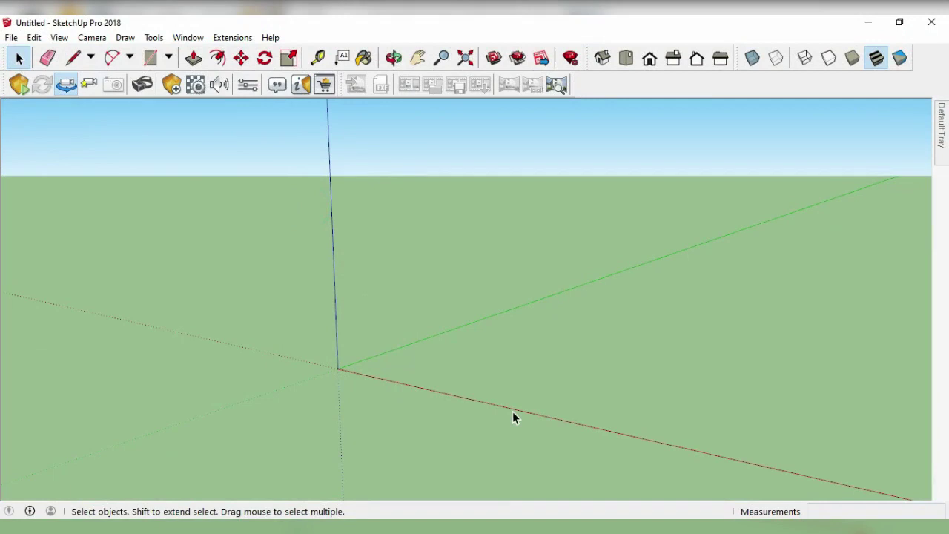
{"action": "key", "text": "r"}
{"action": "left_click", "coordinate": [338, 368]}
{"action": "type", "text": "10',10"}
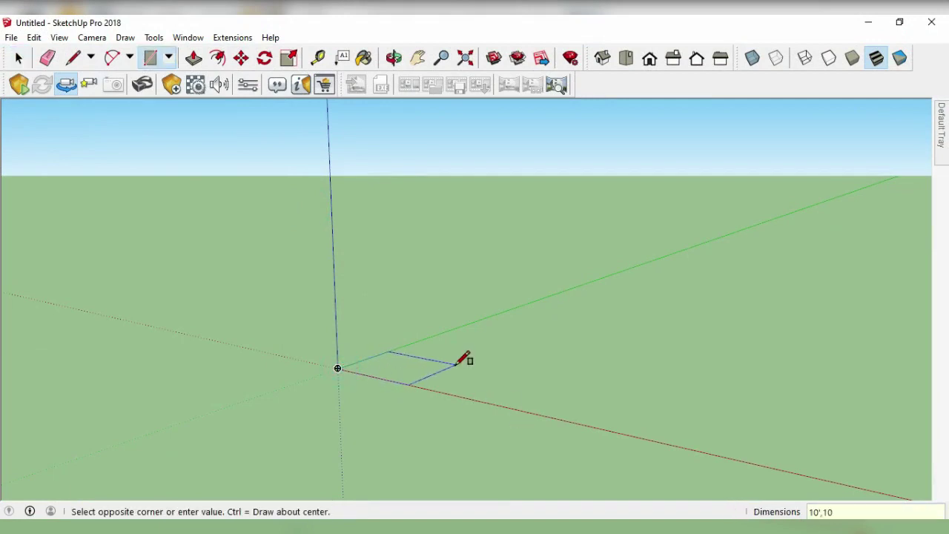
{"action": "type", "text": "'"}
{"action": "key", "text": "Return"}
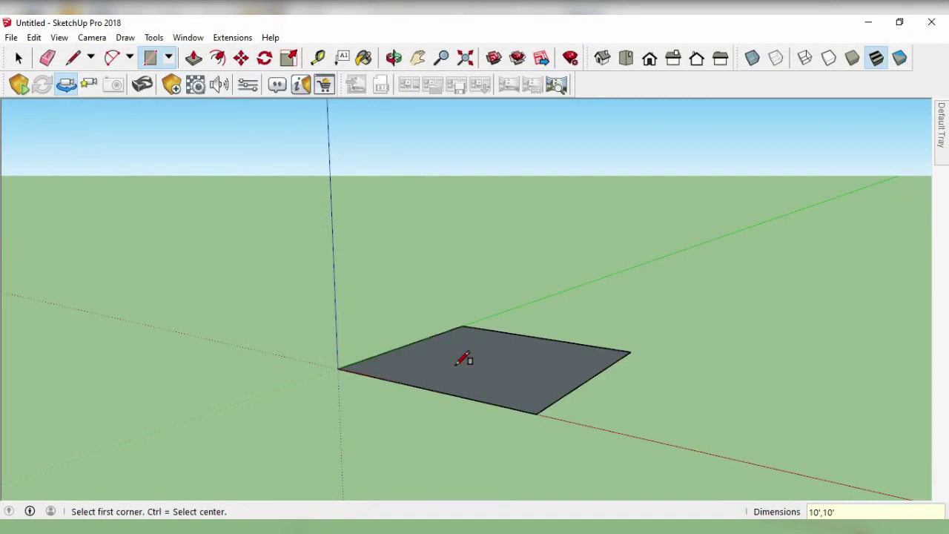
{"action": "key", "text": "o"}
{"action": "left_click_drag", "start_coordinate": [551, 304], "coordinate": [265, 287]}
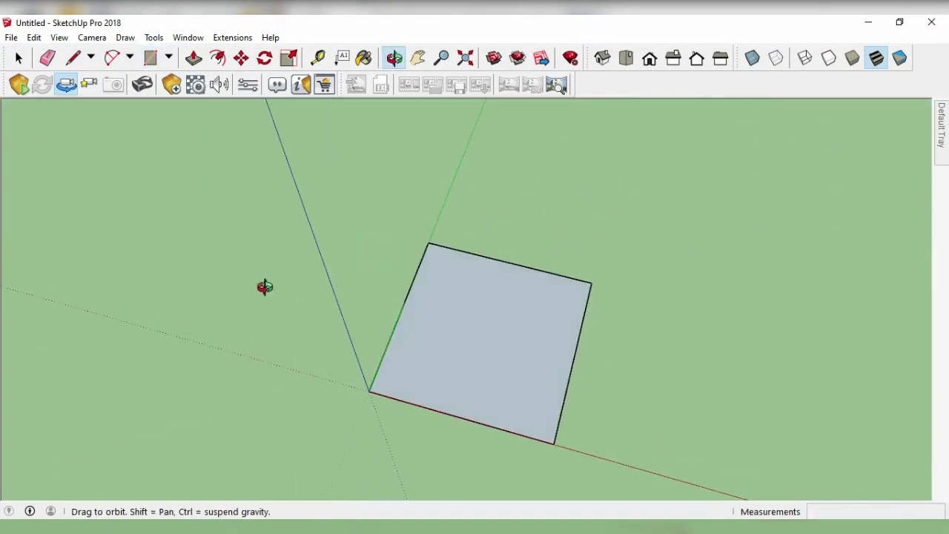
Select the square and copy it once along the red axis.
{"action": "key", "text": "ctrl+a"}
{"action": "scroll", "coordinate": [360, 322], "scroll_direction": "down", "scroll_amount": 3}
{"action": "key", "text": "space"}
{"action": "left_click", "coordinate": [405, 361]}
{"action": "left_click_drag", "start_coordinate": [209, 139], "coordinate": [208, 138]}
{"action": "key", "text": "m"}
{"action": "key", "text": "ctrl"}
{"action": "left_click", "coordinate": [333, 317]}
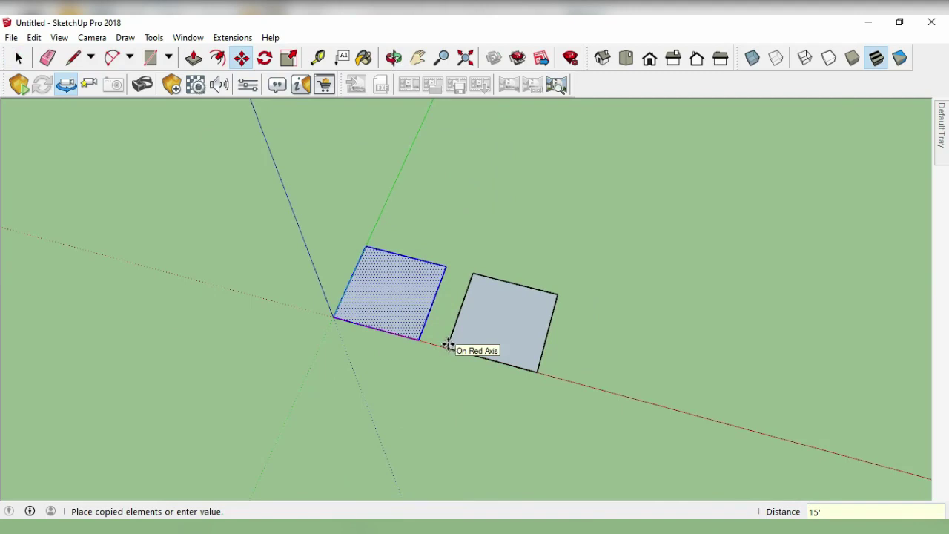
{"action": "left_click", "coordinate": [460, 346]}
Add two more copies 15' apart along the red axis, making four squares in a row.
{"action": "left_click", "coordinate": [462, 346]}
{"action": "type", "text": "1"}
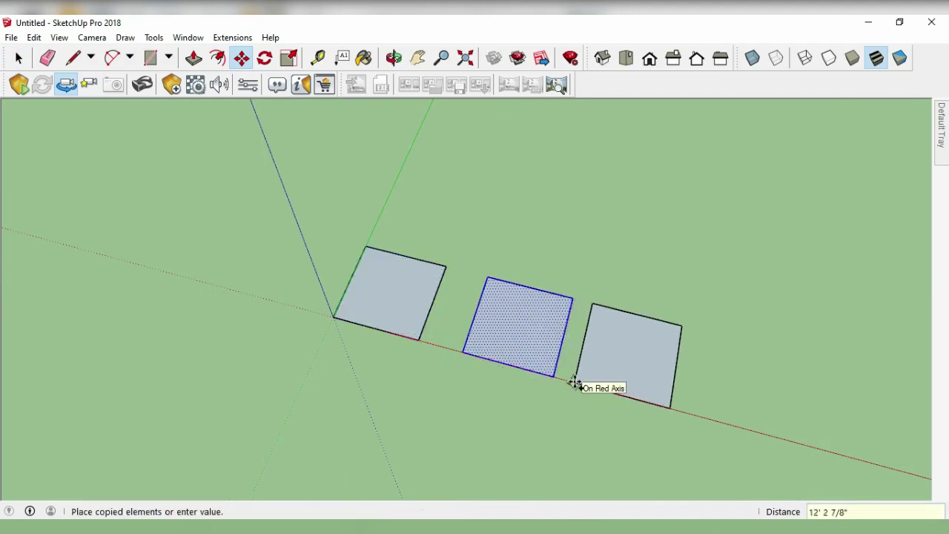
{"action": "key", "text": "Return"}
{"action": "left_click", "coordinate": [600, 390]}
{"action": "type", "text": "15"}
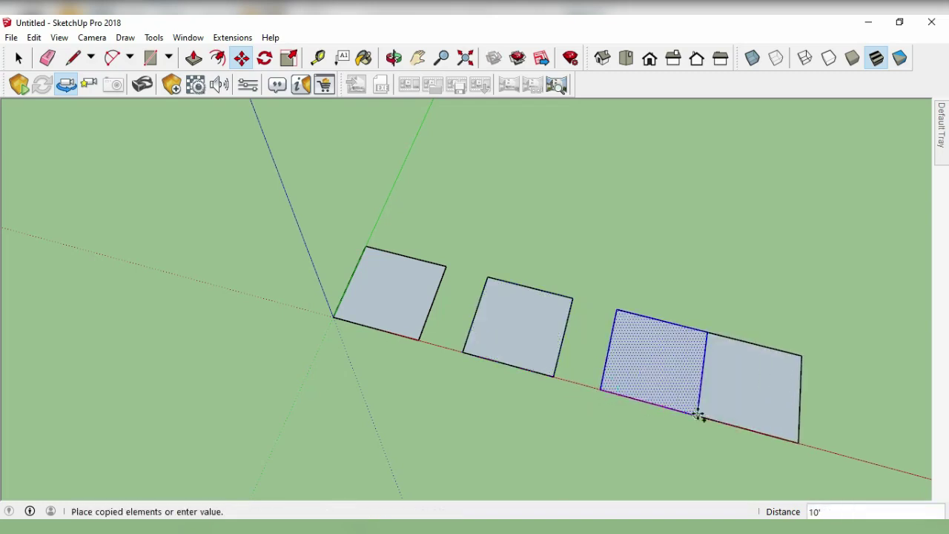
{"action": "key", "text": "Return"}
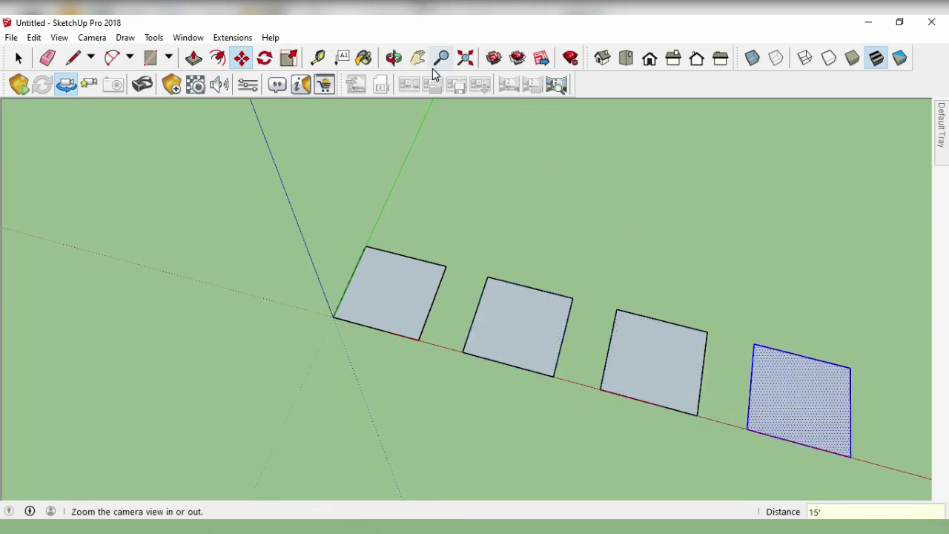
{"action": "left_click", "coordinate": [393, 58]}
{"action": "left_click_drag", "start_coordinate": [285, 471], "coordinate": [549, 407]}
{"action": "mouse_move", "coordinate": [617, 426]}
{"action": "left_mouse_down"}
{"action": "mouse_move", "coordinate": [519, 356]}
{"action": "mouse_move", "coordinate": [735, 149]}
{"action": "mouse_move", "coordinate": [405, 185]}
{"action": "mouse_move", "coordinate": [223, 148]}
{"action": "left_mouse_up"}
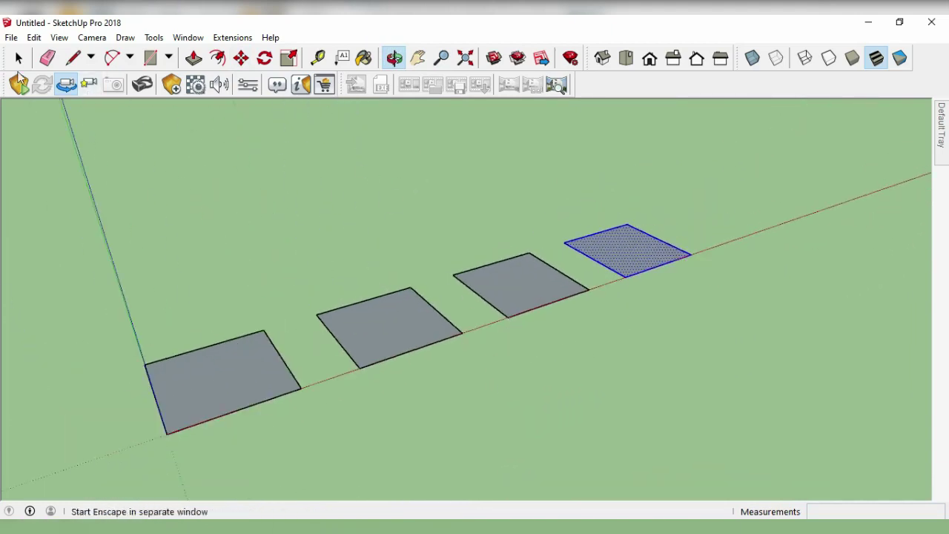
Clear the selection, switch to the Paint Bucket and bring up the Materials panel.
{"action": "left_click", "coordinate": [19, 58]}
{"action": "left_click", "coordinate": [152, 144]}
{"action": "left_click", "coordinate": [364, 58]}
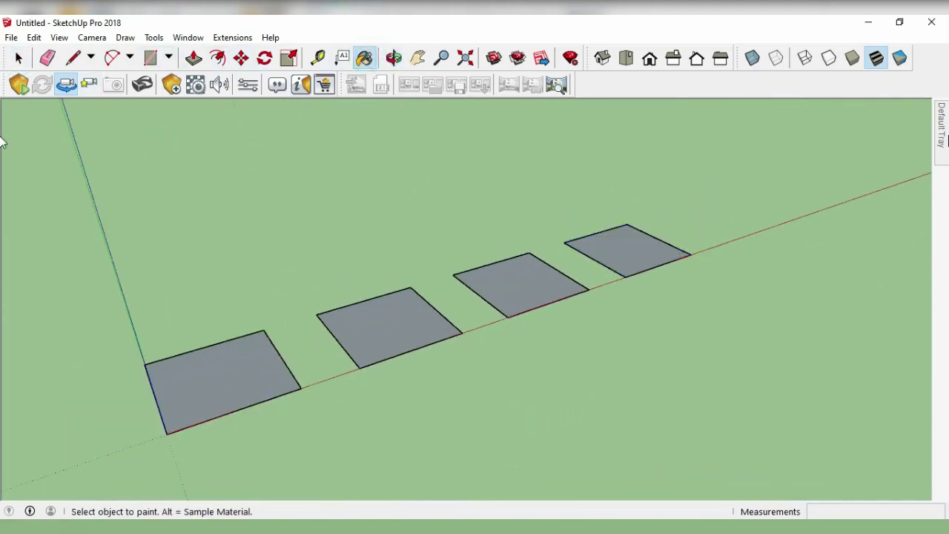
{"action": "left_click", "coordinate": [946, 142]}
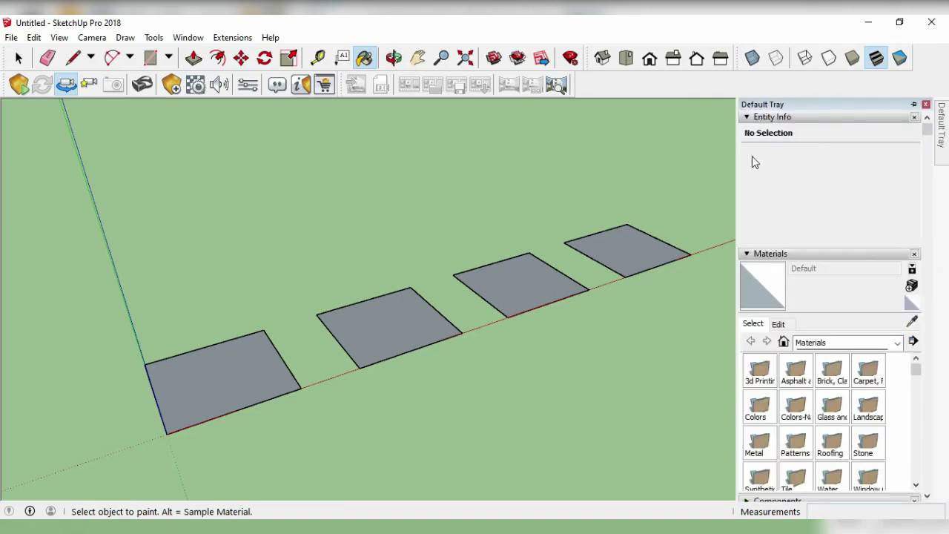
{"action": "left_click", "coordinate": [914, 117]}
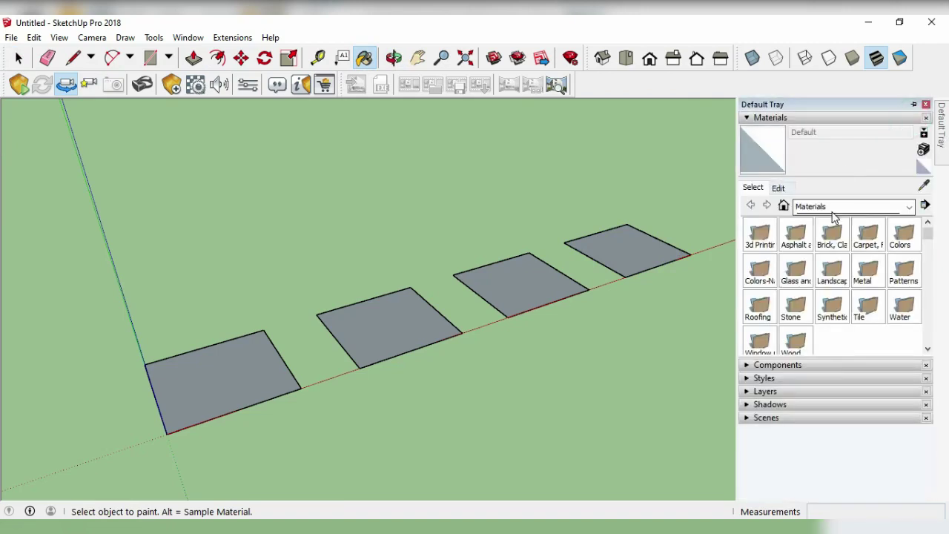
{"action": "left_click", "coordinate": [834, 212]}
{"action": "left_click", "coordinate": [828, 190]}
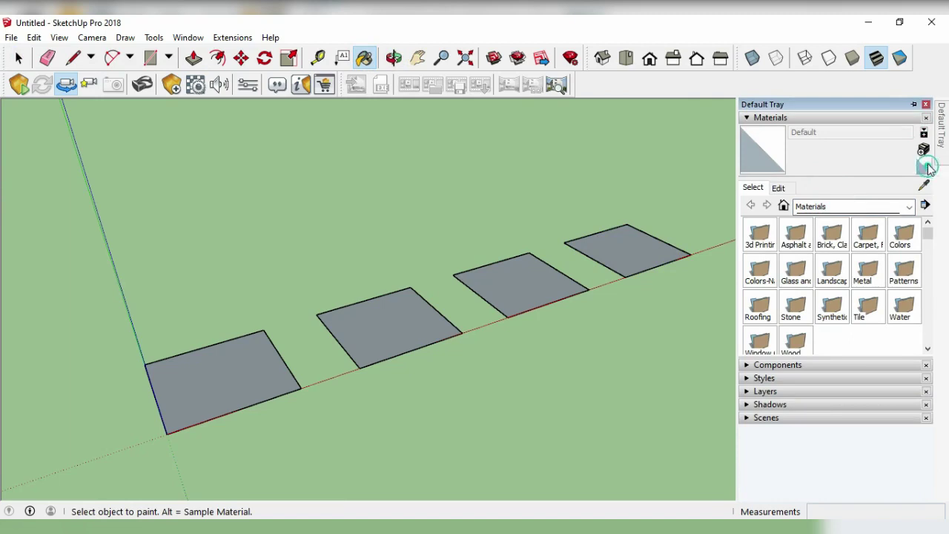
Create a material from Tile (34).JPG and paint the first square with it.
{"action": "left_click", "coordinate": [924, 149]}
{"action": "left_click", "coordinate": [549, 321]}
{"action": "double_click", "coordinate": [163, 334]}
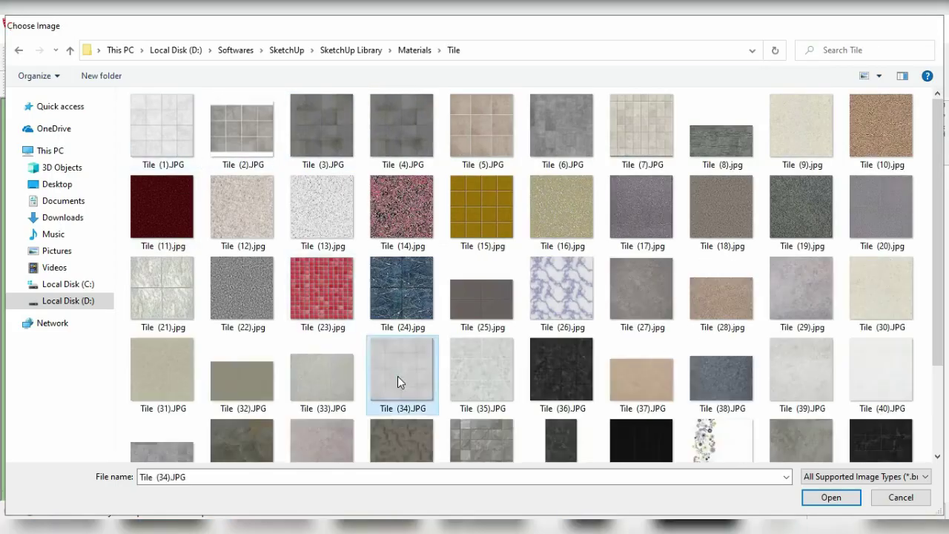
{"action": "double_click", "coordinate": [397, 377]}
{"action": "left_click", "coordinate": [436, 415]}
{"action": "left_click", "coordinate": [775, 347]}
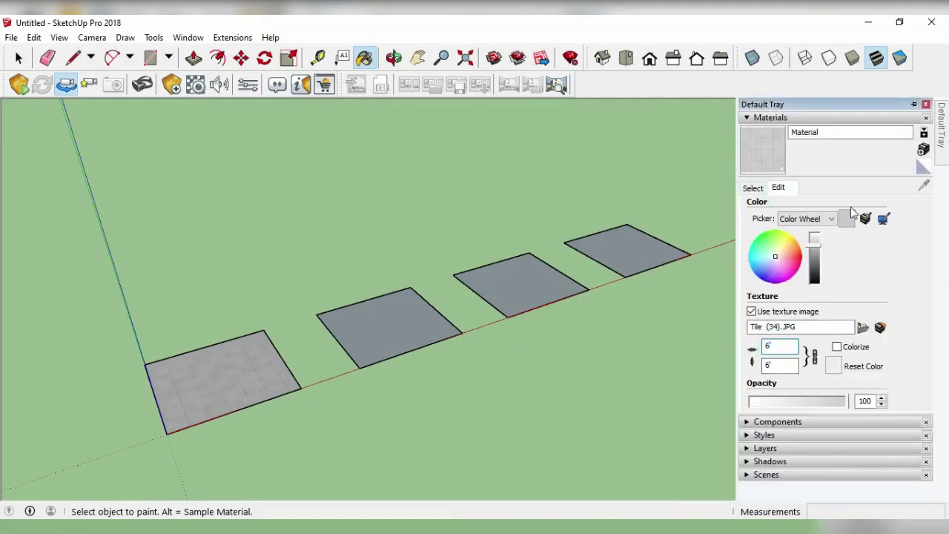
{"action": "left_click", "coordinate": [753, 188]}
{"action": "left_click", "coordinate": [779, 189]}
{"action": "left_click", "coordinate": [753, 188]}
Create a material from the Timber (8).jpg planks and paint the second square.
{"action": "left_click", "coordinate": [924, 149]}
{"action": "left_click", "coordinate": [547, 320]}
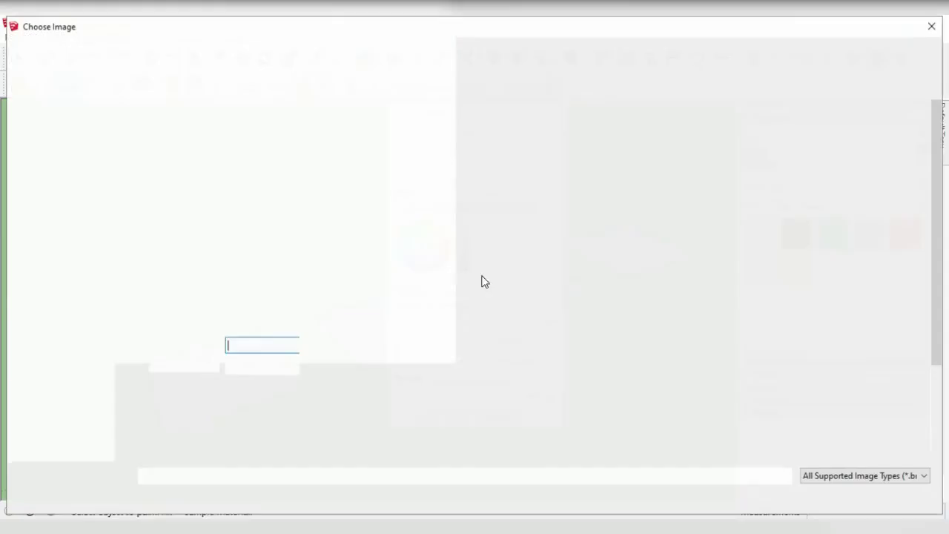
{"action": "double_click", "coordinate": [178, 349]}
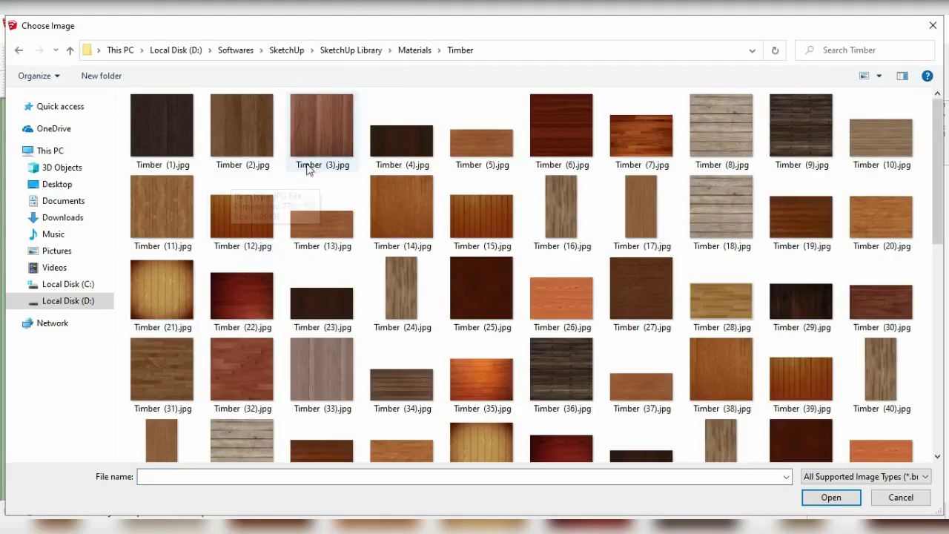
{"action": "double_click", "coordinate": [730, 135]}
{"action": "left_click", "coordinate": [445, 416]}
{"action": "left_click", "coordinate": [389, 334]}
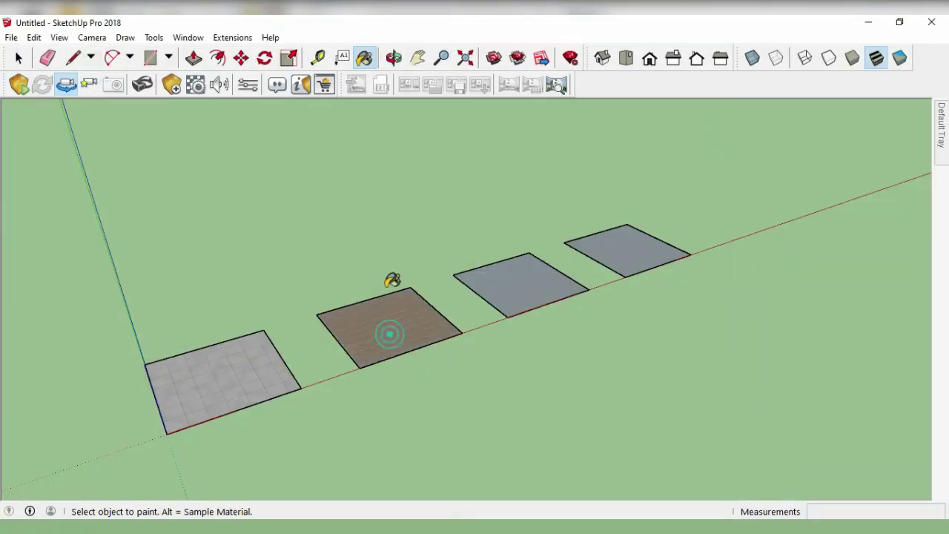
{"action": "key", "text": "o"}
{"action": "left_click_drag", "start_coordinate": [392, 280], "coordinate": [413, 287]}
{"action": "scroll", "coordinate": [364, 364], "scroll_direction": "up", "scroll_amount": 3}
{"action": "scroll", "coordinate": [365, 364], "scroll_direction": "up", "scroll_amount": 2}
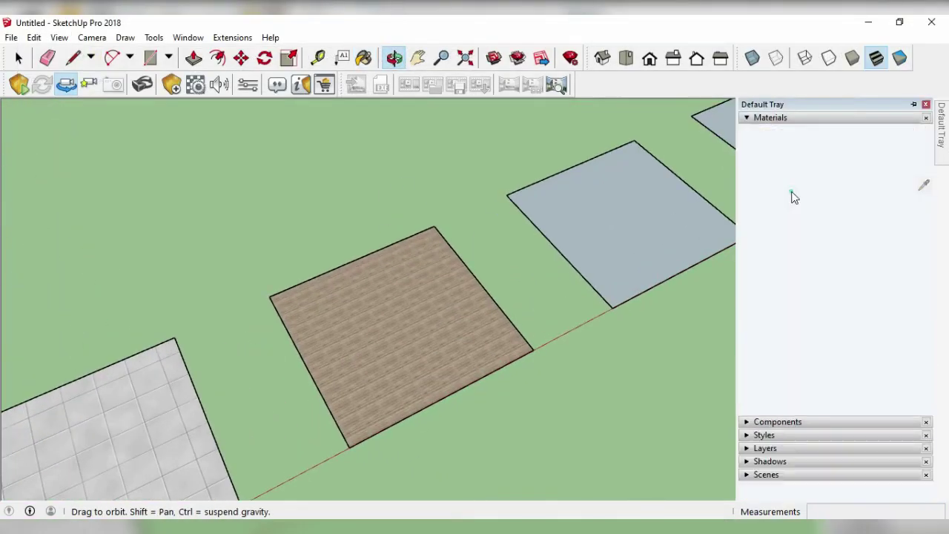
Create a material from Brick (1).jpg and paint the third square with it.
{"action": "left_click", "coordinate": [418, 58]}
{"action": "left_click_drag", "start_coordinate": [571, 264], "coordinate": [314, 364]}
{"action": "left_click", "coordinate": [753, 188]}
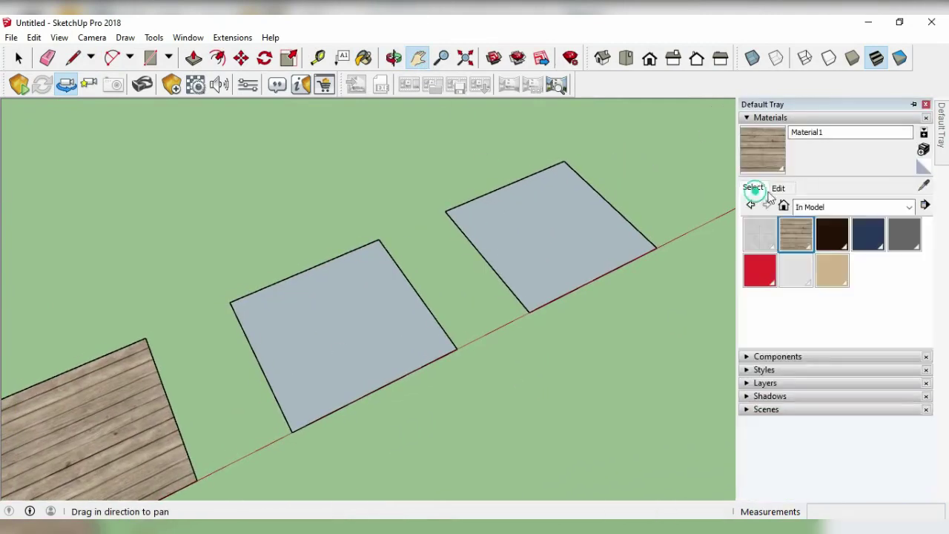
{"action": "left_click", "coordinate": [924, 167]}
{"action": "left_click", "coordinate": [924, 149]}
{"action": "left_click", "coordinate": [548, 320]}
{"action": "left_click", "coordinate": [421, 50]}
{"action": "double_click", "coordinate": [178, 178]}
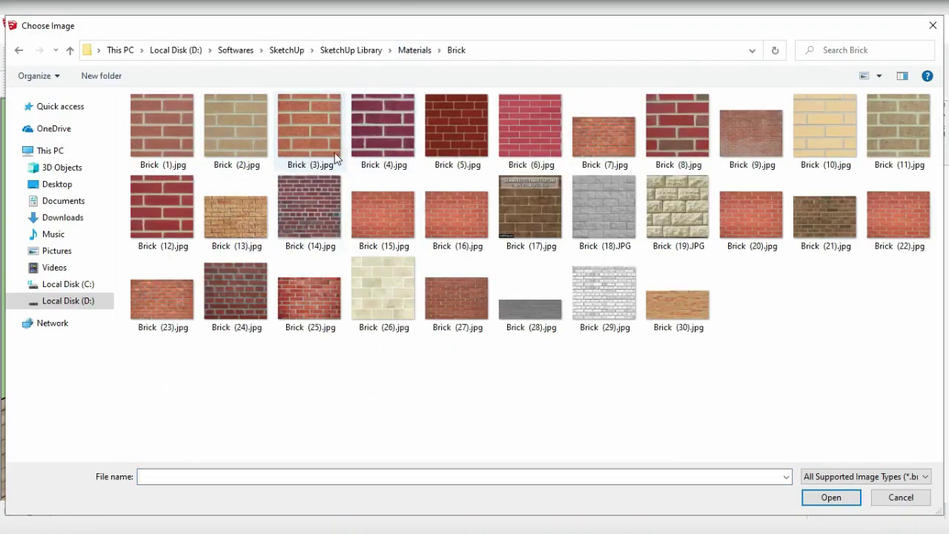
{"action": "double_click", "coordinate": [162, 132]}
{"action": "left_click", "coordinate": [443, 417]}
{"action": "left_click", "coordinate": [364, 364]}
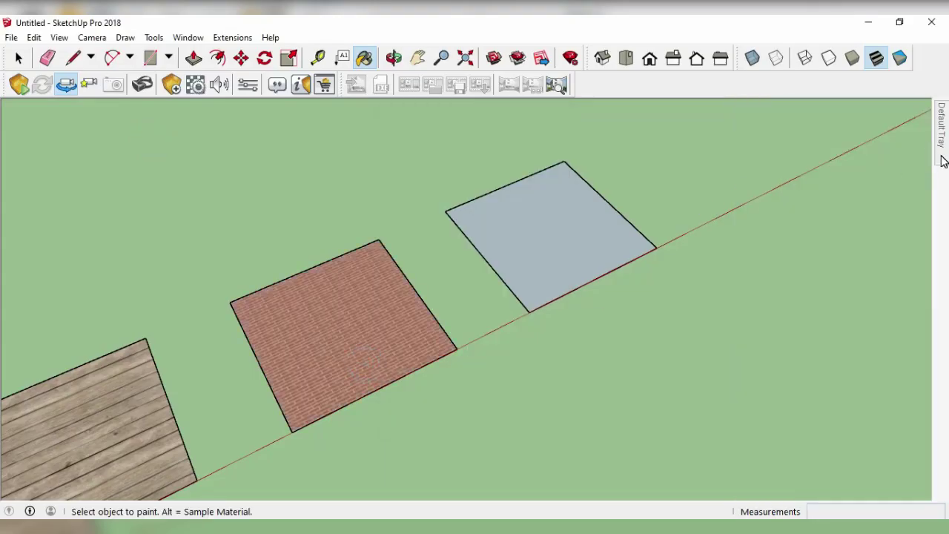
Resize the brick texture width, trying 6' and settling on 4'.
{"action": "left_click", "coordinate": [778, 187]}
{"action": "double_click", "coordinate": [779, 346]}
{"action": "type", "text": "6"}
{"action": "key", "text": "Return"}
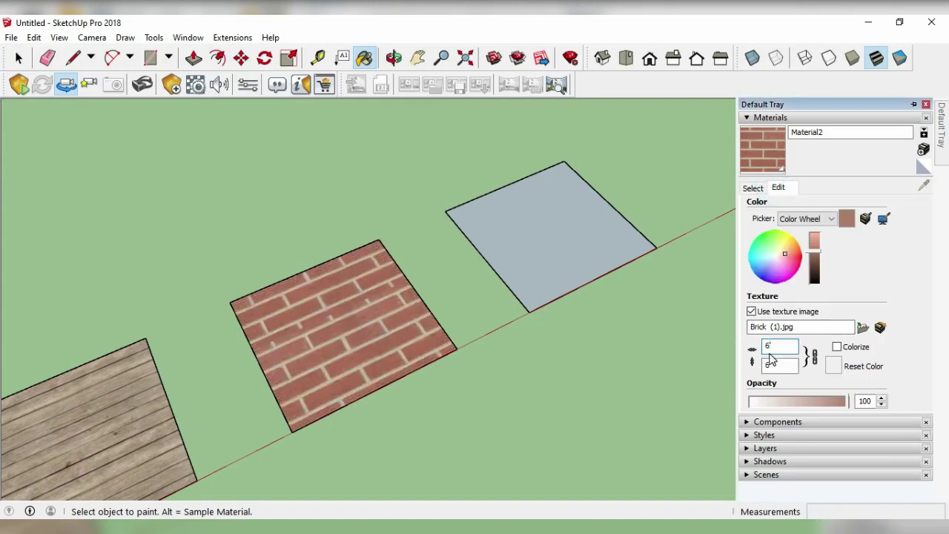
{"action": "type", "text": "4"}
{"action": "key", "text": "Return"}
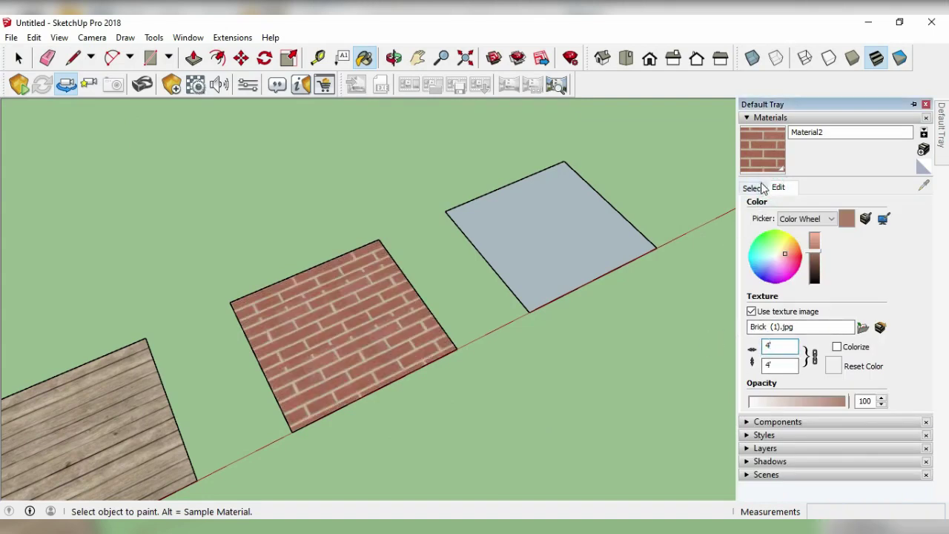
Create a material from Paving (10).jpg and paint the fourth square.
{"action": "left_click", "coordinate": [753, 188]}
{"action": "left_click", "coordinate": [920, 169]}
{"action": "left_click", "coordinate": [924, 150]}
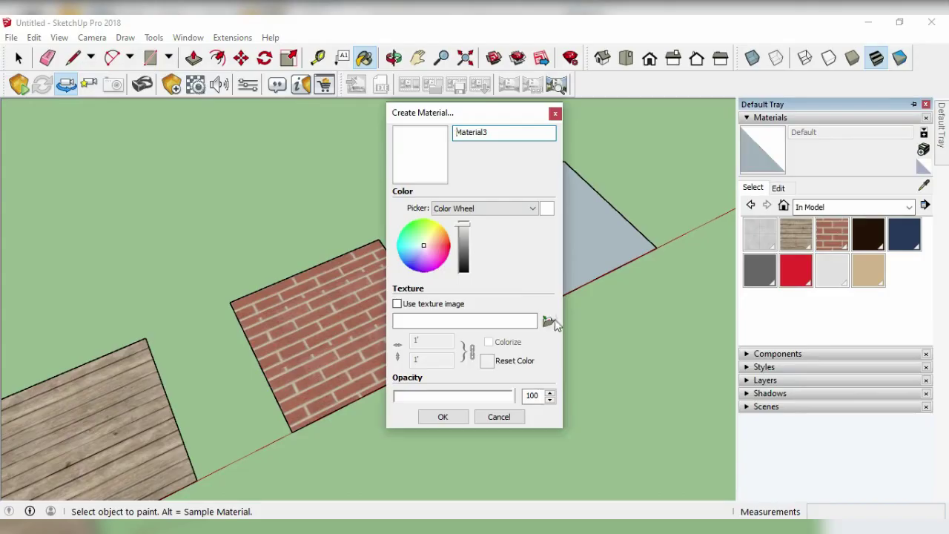
{"action": "left_click", "coordinate": [549, 321]}
{"action": "left_click", "coordinate": [406, 50]}
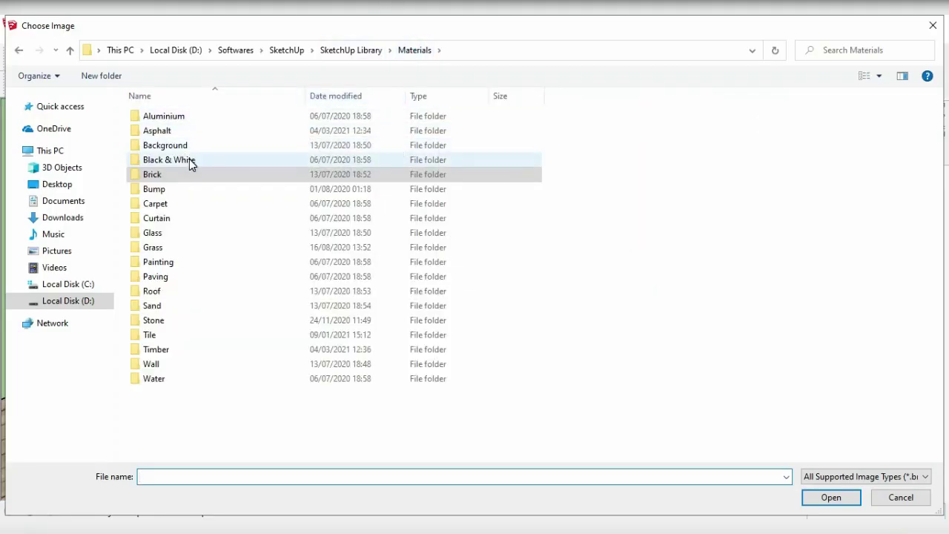
{"action": "left_click", "coordinate": [164, 280]}
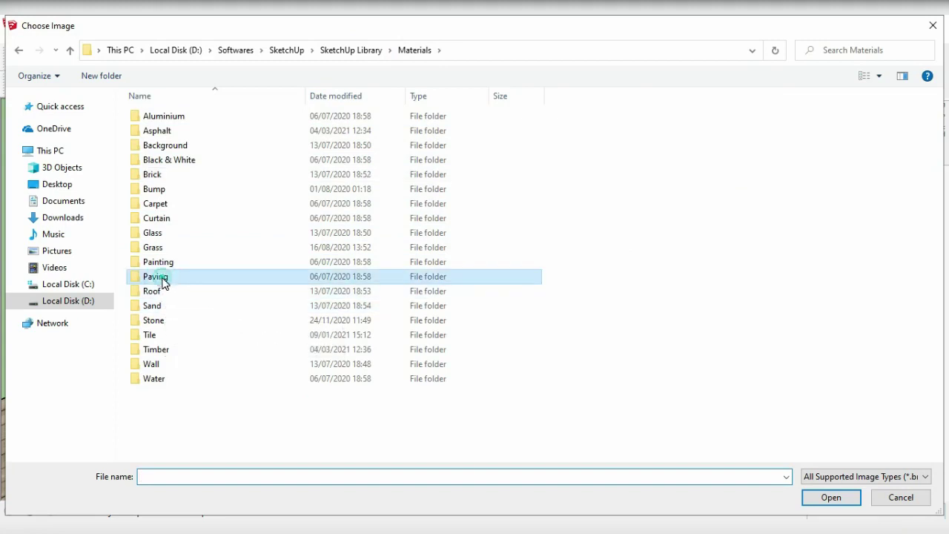
{"action": "double_click", "coordinate": [164, 280]}
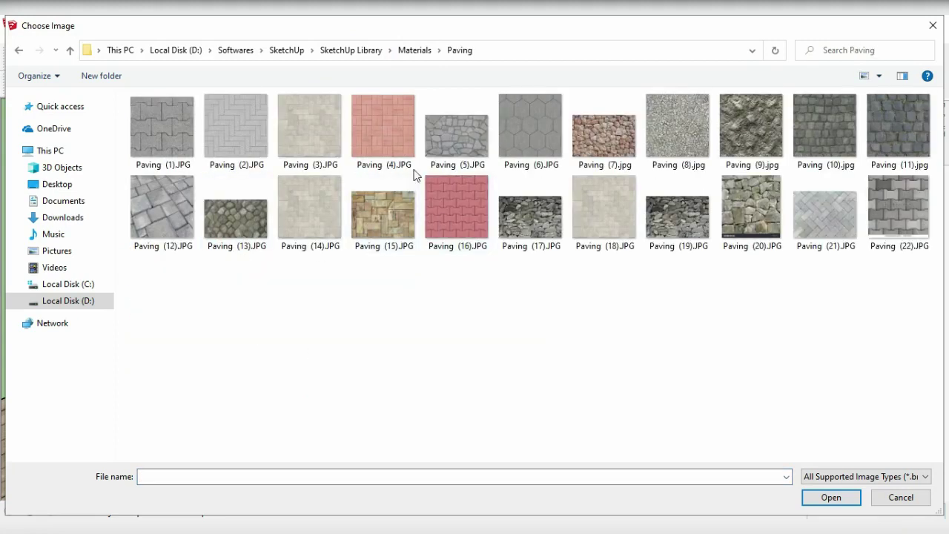
{"action": "double_click", "coordinate": [838, 127]}
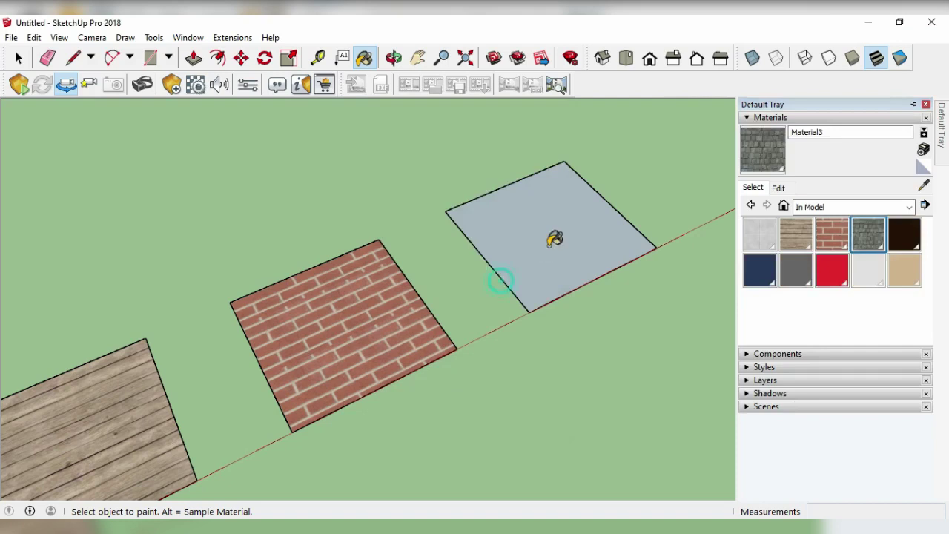
{"action": "left_click", "coordinate": [555, 238]}
Set the paving texture width to 6' and orbit out to see all four squares.
{"action": "left_click", "coordinate": [778, 188]}
{"action": "left_click", "coordinate": [779, 345]}
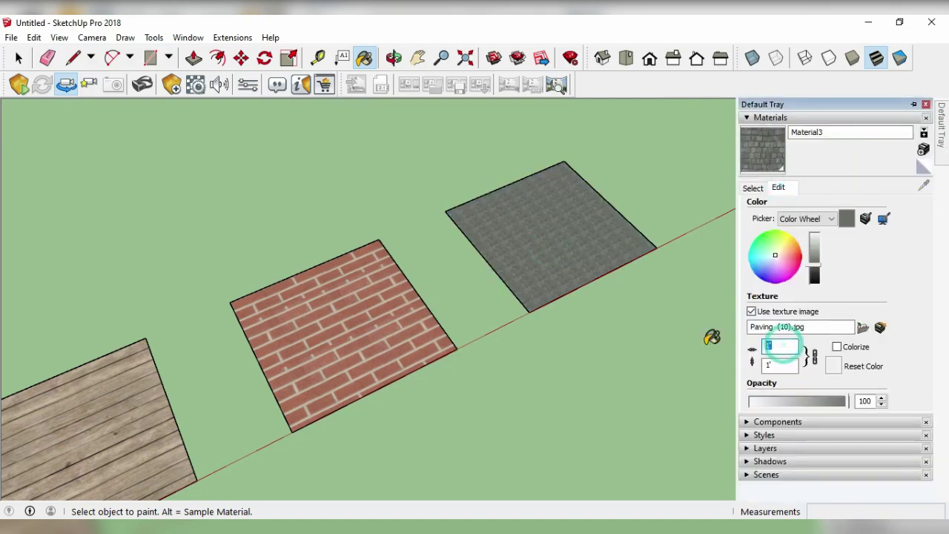
{"action": "type", "text": "6"}
{"action": "key", "text": "Return"}
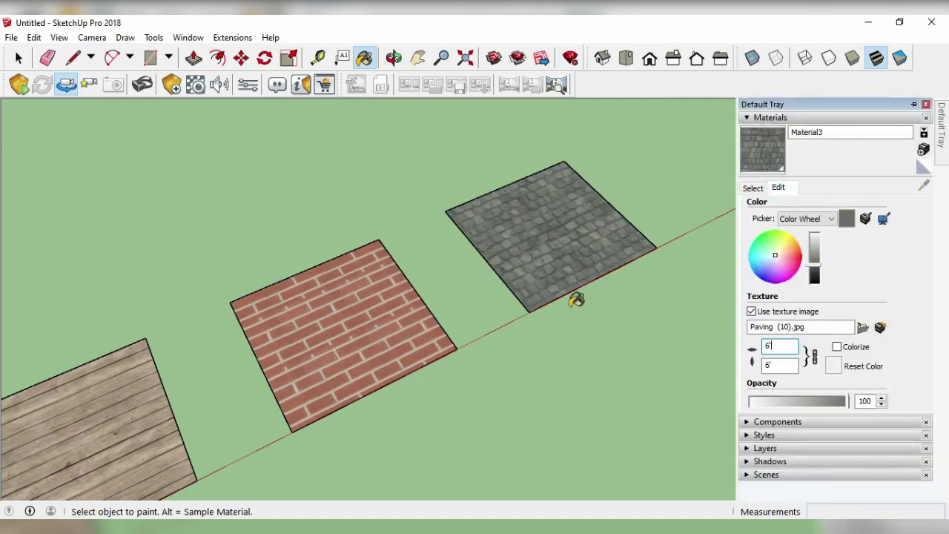
{"action": "scroll", "coordinate": [576, 300], "scroll_direction": "down", "scroll_amount": 3}
{"action": "left_click", "coordinate": [394, 58]}
{"action": "mouse_move", "coordinate": [544, 339]}
{"action": "left_mouse_down"}
{"action": "mouse_move", "coordinate": [388, 339]}
{"action": "mouse_move", "coordinate": [420, 274]}
{"action": "mouse_move", "coordinate": [408, 290]}
{"action": "mouse_move", "coordinate": [479, 247]}
{"action": "mouse_move", "coordinate": [473, 240]}
{"action": "mouse_move", "coordinate": [452, 282]}
{"action": "mouse_move", "coordinate": [604, 289]}
{"action": "mouse_move", "coordinate": [705, 213]}
{"action": "mouse_move", "coordinate": [748, 201]}
{"action": "mouse_move", "coordinate": [631, 333]}
{"action": "mouse_move", "coordinate": [440, 367]}
{"action": "left_mouse_up"}
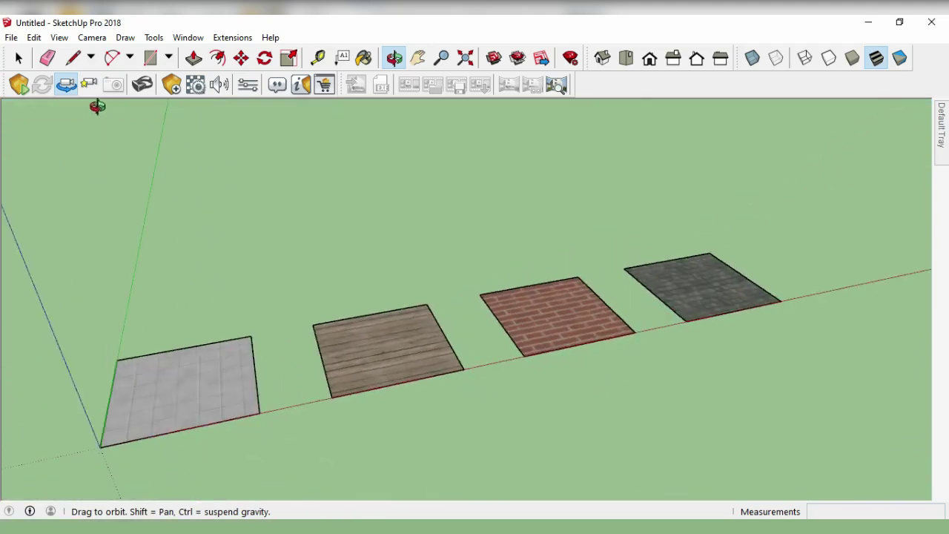
Launch the Enscape live render in a maximized window and orbit the model.
{"action": "left_click", "coordinate": [18, 83]}
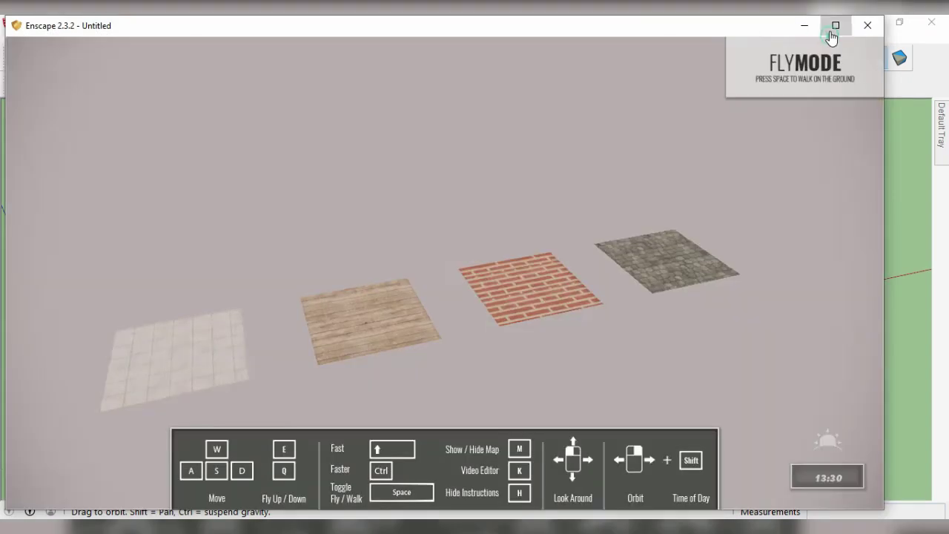
{"action": "left_click", "coordinate": [836, 25]}
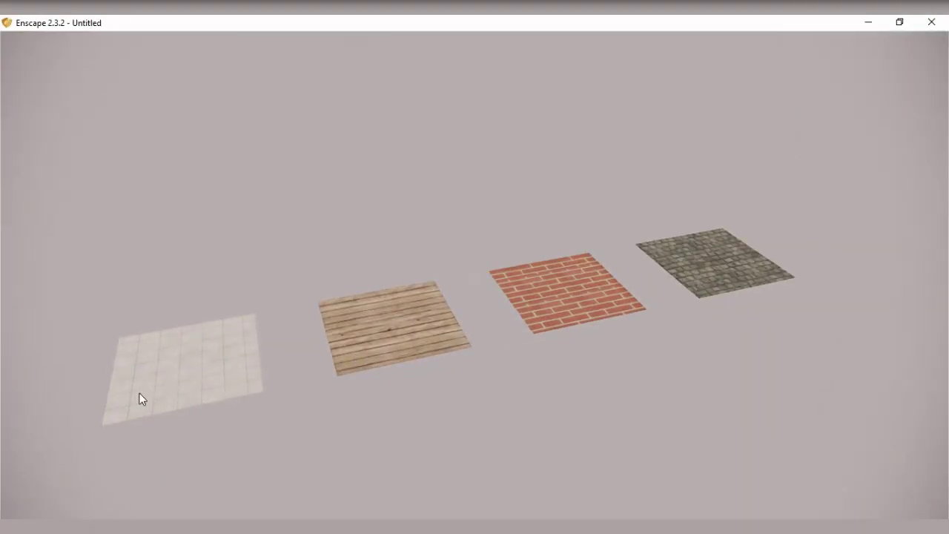
{"action": "mouse_move", "coordinate": [250, 339]}
{"action": "left_mouse_down"}
{"action": "mouse_move", "coordinate": [431, 289]}
{"action": "mouse_move", "coordinate": [370, 366]}
{"action": "mouse_move", "coordinate": [81, 418]}
{"action": "mouse_move", "coordinate": [222, 393]}
{"action": "mouse_move", "coordinate": [224, 362]}
{"action": "mouse_move", "coordinate": [159, 335]}
{"action": "left_mouse_up"}
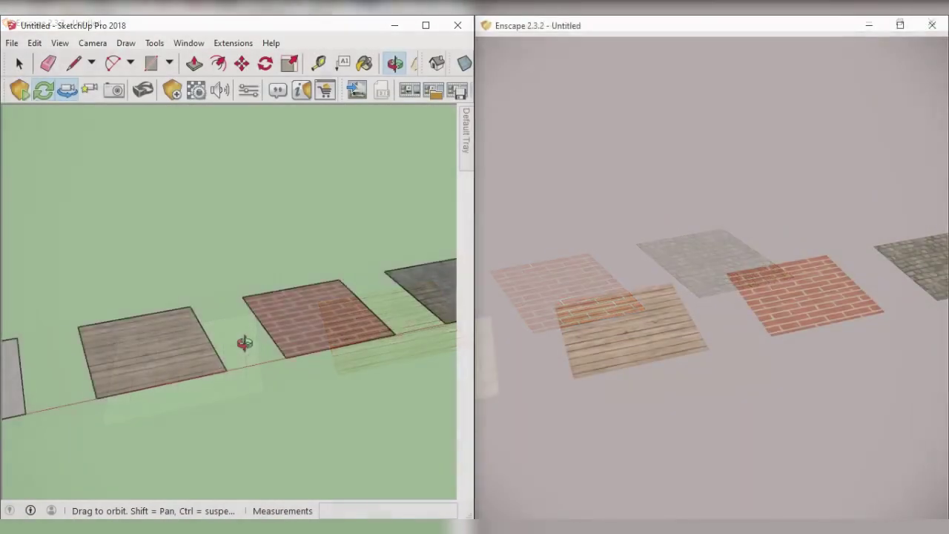
{"action": "scroll", "coordinate": [149, 408], "scroll_direction": "up", "scroll_amount": 2}
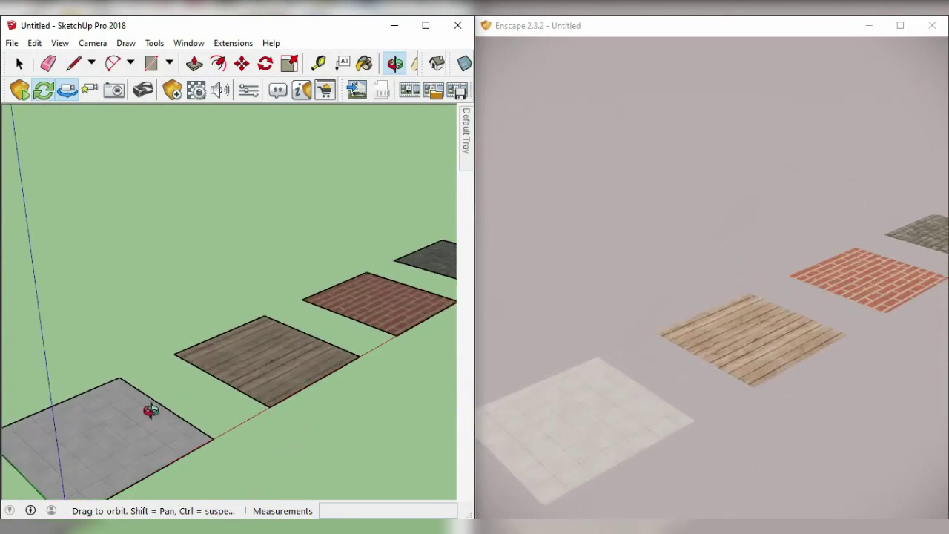
{"action": "scroll", "coordinate": [110, 431], "scroll_direction": "up", "scroll_amount": 1}
{"action": "scroll", "coordinate": [126, 428], "scroll_direction": "up", "scroll_amount": 2}
{"action": "scroll", "coordinate": [126, 427], "scroll_direction": "down", "scroll_amount": 2}
{"action": "scroll", "coordinate": [186, 400], "scroll_direction": "up", "scroll_amount": 2}
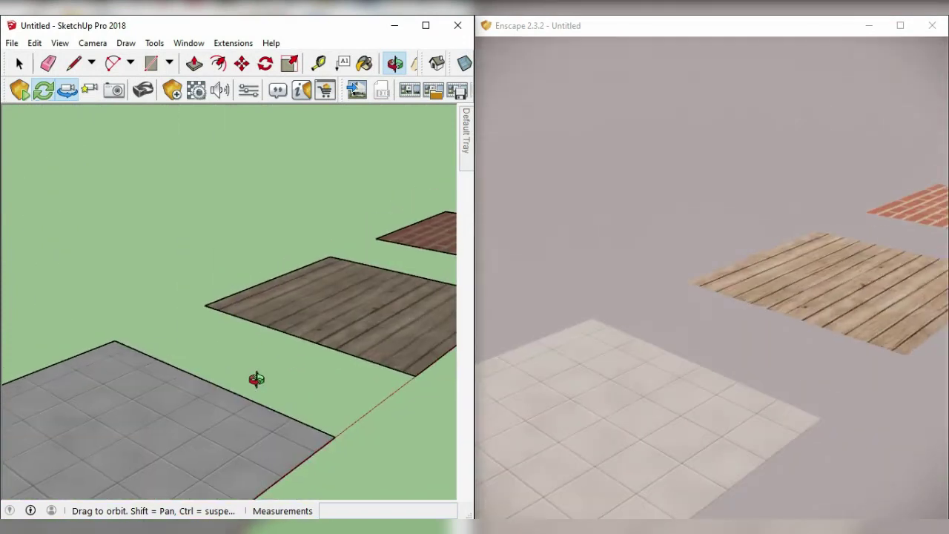
Pan and orbit the SketchUp view so the render shows the whole row of squares.
{"action": "left_click_drag", "start_coordinate": [379, 317], "coordinate": [310, 353], "text": "shift"}
{"action": "mouse_move", "coordinate": [310, 353]}
{"action": "middle_mouse_down", "text": "shift"}
{"action": "mouse_move", "coordinate": [245, 394]}
{"action": "mouse_move", "coordinate": [155, 430]}
{"action": "middle_mouse_up", "text": "shift"}
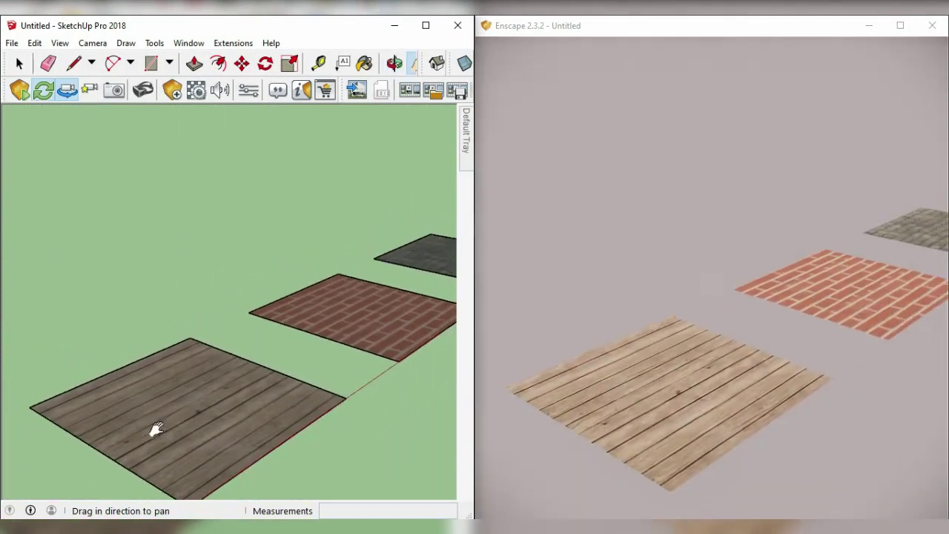
{"action": "middle_click_drag", "start_coordinate": [348, 339], "coordinate": [230, 381], "text": "shift"}
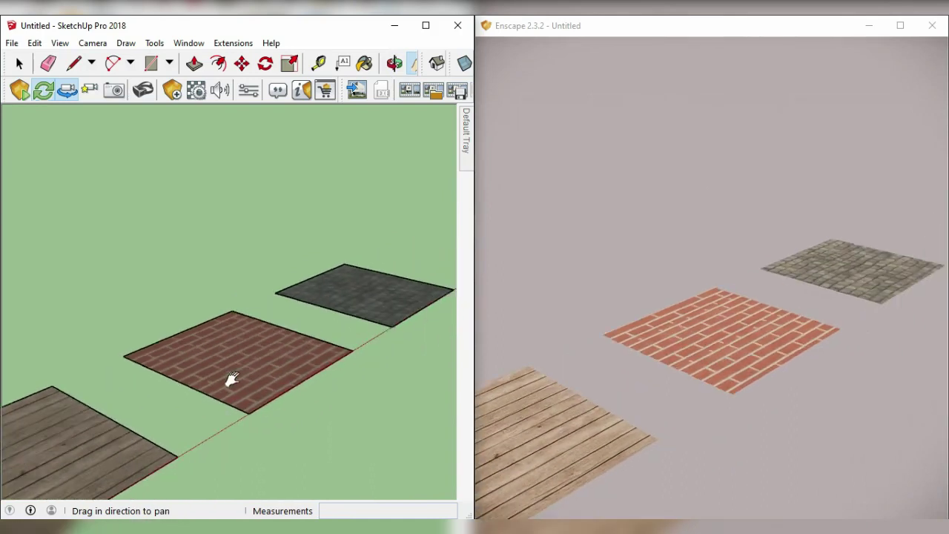
{"action": "mouse_move", "coordinate": [394, 311]}
{"action": "middle_mouse_down"}
{"action": "mouse_move", "coordinate": [322, 381]}
{"action": "mouse_move", "coordinate": [373, 250]}
{"action": "mouse_move", "coordinate": [319, 307]}
{"action": "mouse_move", "coordinate": [403, 314]}
{"action": "mouse_move", "coordinate": [457, 269]}
{"action": "mouse_move", "coordinate": [377, 250]}
{"action": "mouse_move", "coordinate": [314, 269]}
{"action": "mouse_move", "coordinate": [127, 452]}
{"action": "mouse_move", "coordinate": [294, 373]}
{"action": "mouse_move", "coordinate": [366, 356]}
{"action": "mouse_move", "coordinate": [420, 445]}
{"action": "mouse_move", "coordinate": [221, 407]}
{"action": "middle_mouse_up"}
{"action": "mouse_move", "coordinate": [131, 346]}
{"action": "middle_mouse_down"}
{"action": "mouse_move", "coordinate": [349, 269]}
{"action": "mouse_move", "coordinate": [349, 301]}
{"action": "mouse_move", "coordinate": [325, 297]}
{"action": "mouse_move", "coordinate": [331, 302]}
{"action": "mouse_move", "coordinate": [442, 125]}
{"action": "middle_mouse_up"}
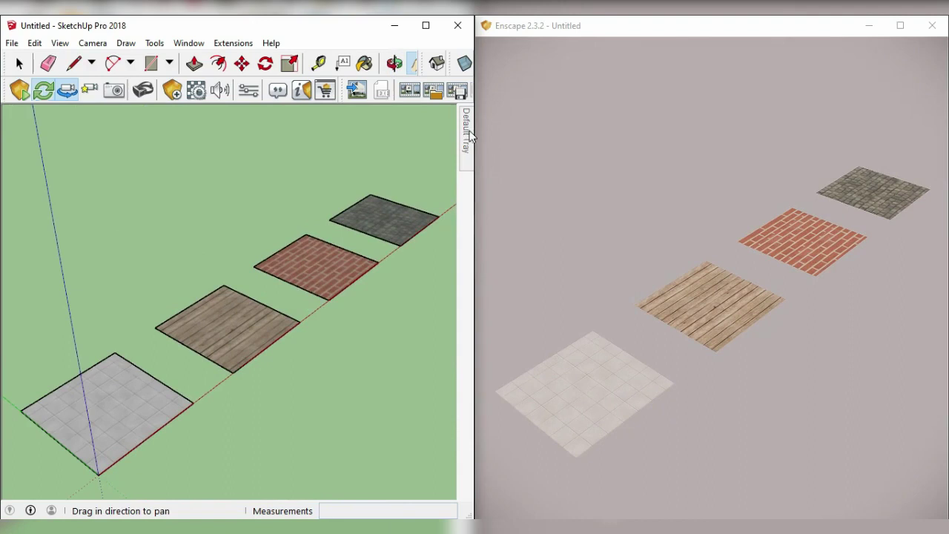
{"action": "left_click", "coordinate": [279, 194]}
Sample the tile material and give it about 40% Metallic with its own image as a 3.00 bump.
{"action": "left_click", "coordinate": [449, 190]}
{"action": "left_click", "coordinate": [133, 412]}
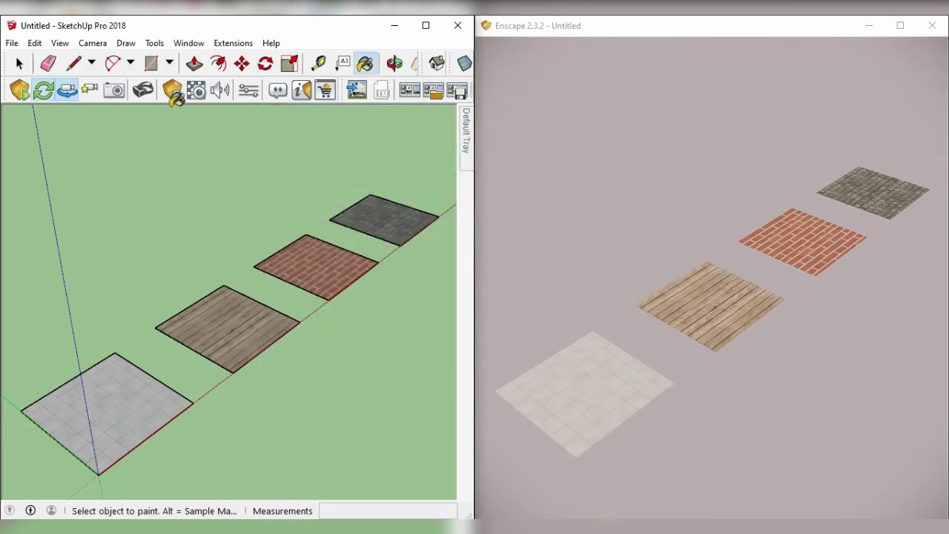
{"action": "left_click", "coordinate": [173, 92]}
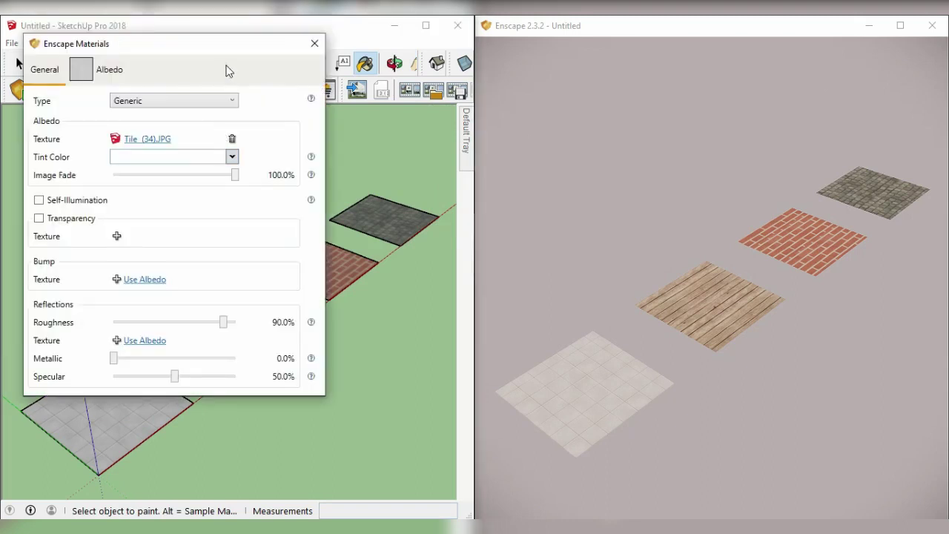
{"action": "mouse_move", "coordinate": [272, 59]}
{"action": "left_mouse_down"}
{"action": "mouse_move", "coordinate": [463, 97]}
{"action": "mouse_move", "coordinate": [364, 114]}
{"action": "left_mouse_up"}
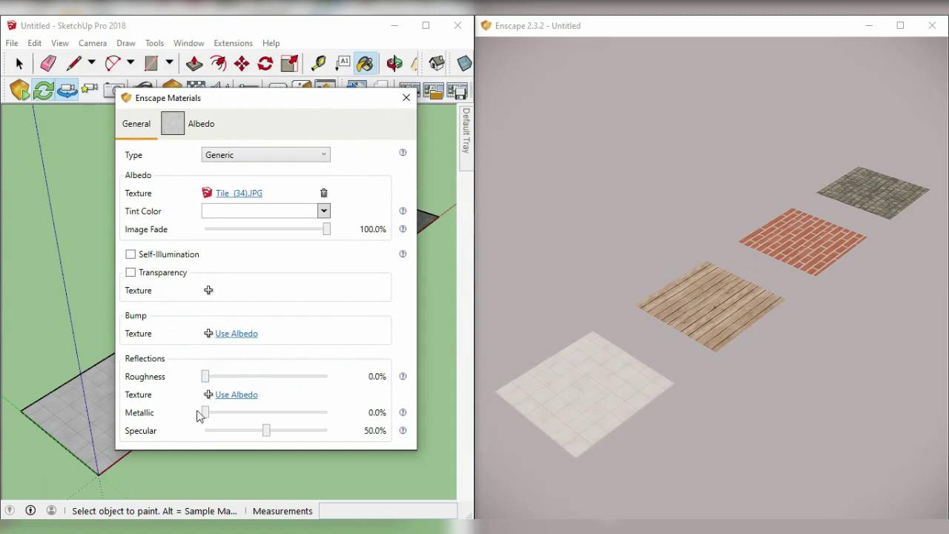
{"action": "left_click_drag", "start_coordinate": [207, 414], "coordinate": [254, 413]}
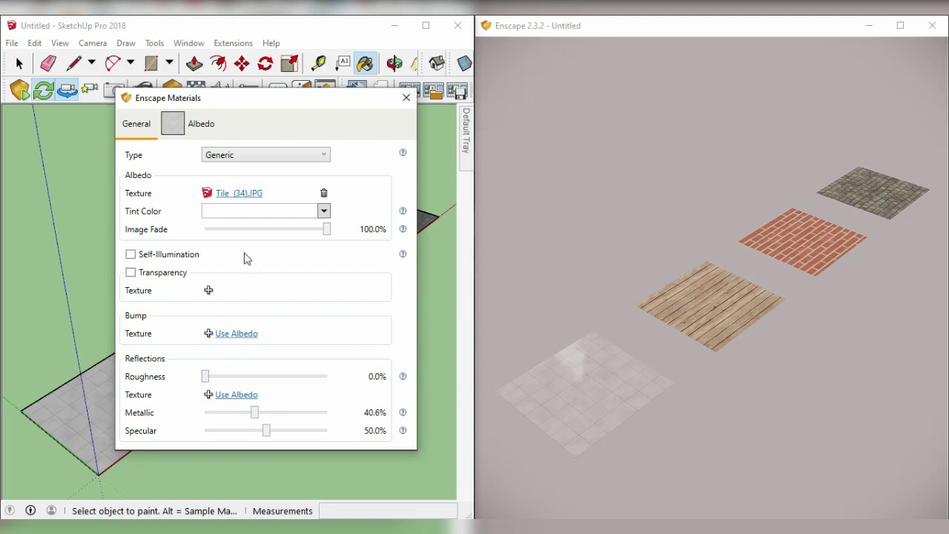
{"action": "left_click", "coordinate": [236, 336]}
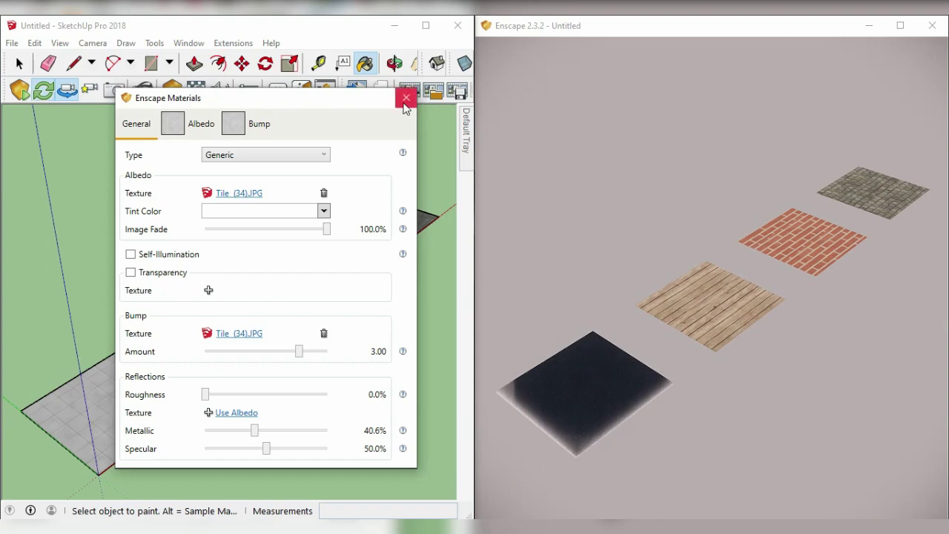
{"action": "left_click_drag", "start_coordinate": [391, 108], "coordinate": [813, 102]}
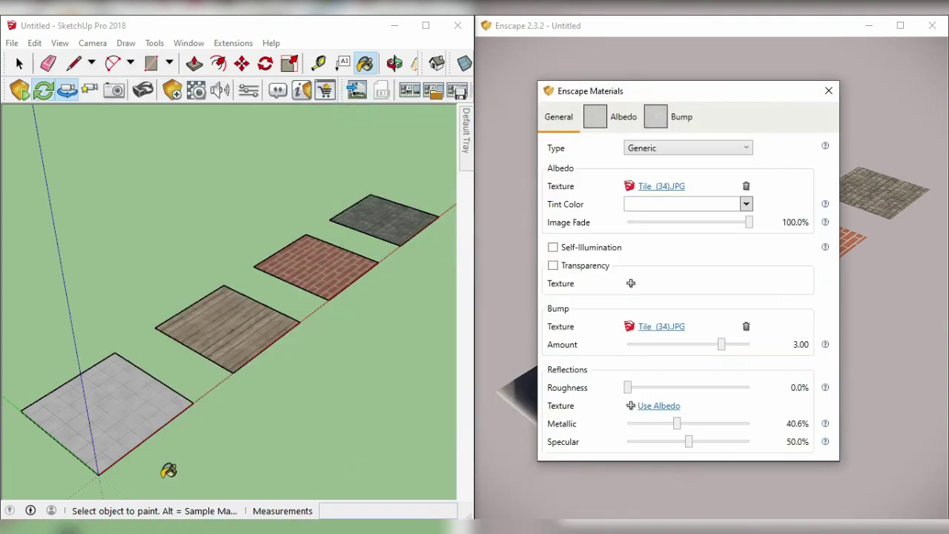
Test the tile bump amount from -10 to 10 and the image fade, restoring the full tile image.
{"action": "left_click", "coordinate": [395, 63]}
{"action": "scroll", "coordinate": [356, 284], "scroll_direction": "up", "scroll_amount": 5}
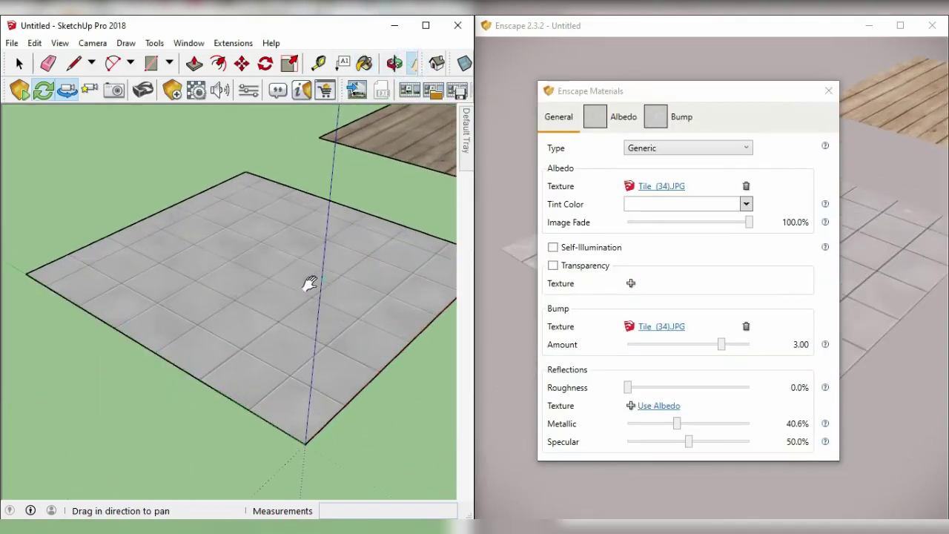
{"action": "mouse_move", "coordinate": [627, 93]}
{"action": "left_mouse_down"}
{"action": "mouse_move", "coordinate": [270, 104]}
{"action": "mouse_move", "coordinate": [178, 88]}
{"action": "left_mouse_up"}
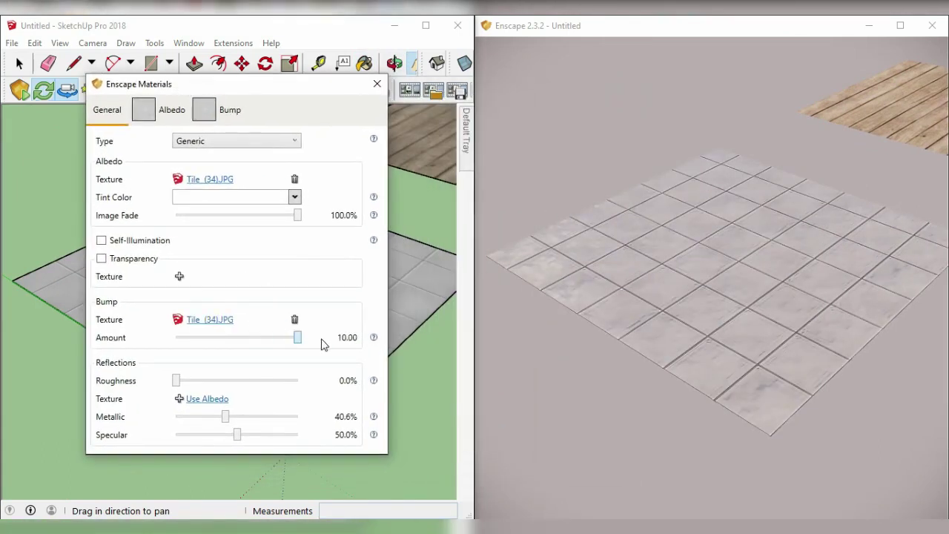
{"action": "left_click_drag", "start_coordinate": [259, 353], "coordinate": [141, 350]}
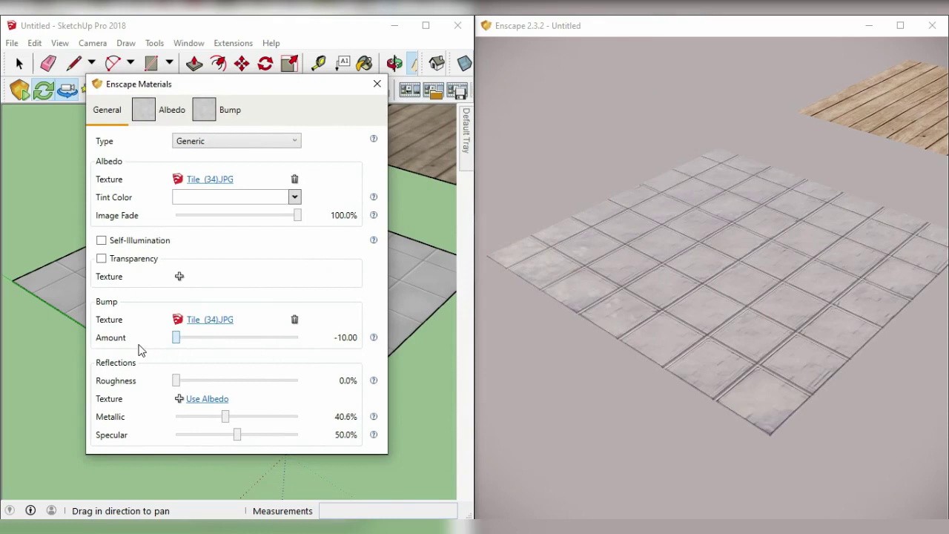
{"action": "left_click_drag", "start_coordinate": [200, 339], "coordinate": [232, 342]}
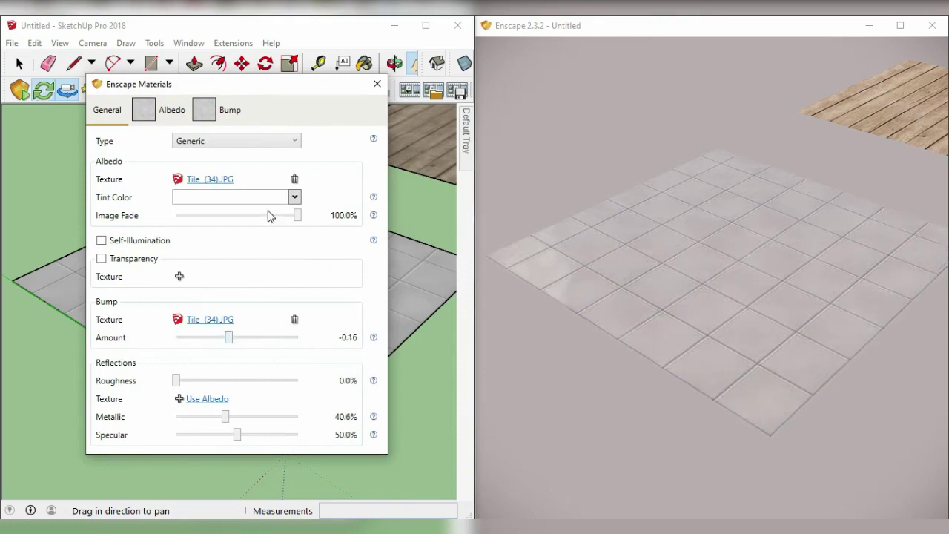
{"action": "left_click_drag", "start_coordinate": [297, 216], "coordinate": [127, 236]}
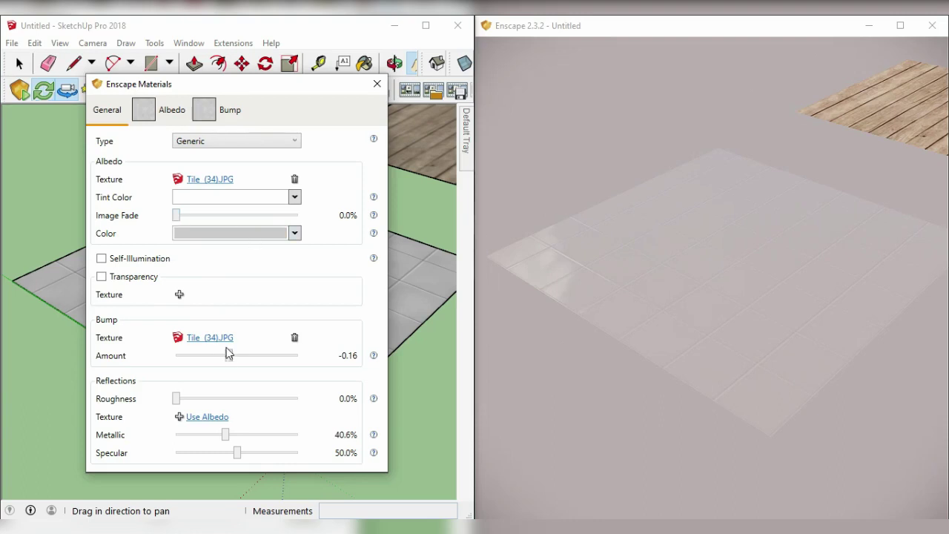
{"action": "left_click_drag", "start_coordinate": [264, 360], "coordinate": [312, 358]}
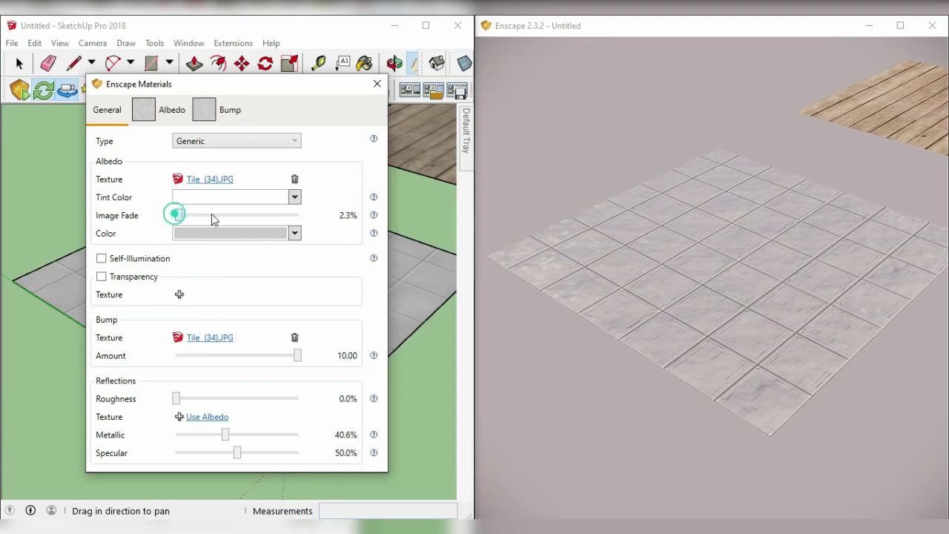
{"action": "left_click_drag", "start_coordinate": [212, 219], "coordinate": [338, 217]}
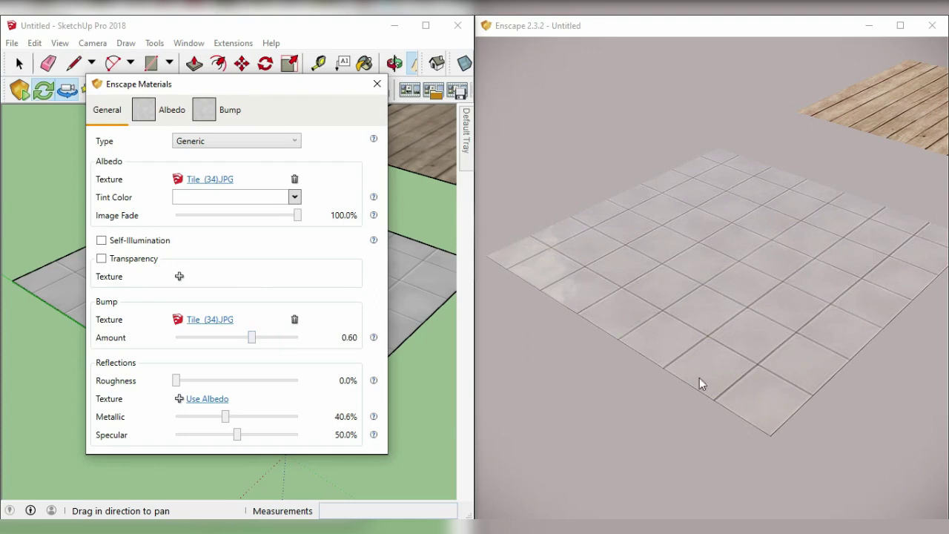
Move the render camera closer to inspect the grout relief at bump 0.60.
{"action": "left_click", "coordinate": [621, 395]}
{"action": "left_click_drag", "start_coordinate": [647, 343], "coordinate": [741, 333]}
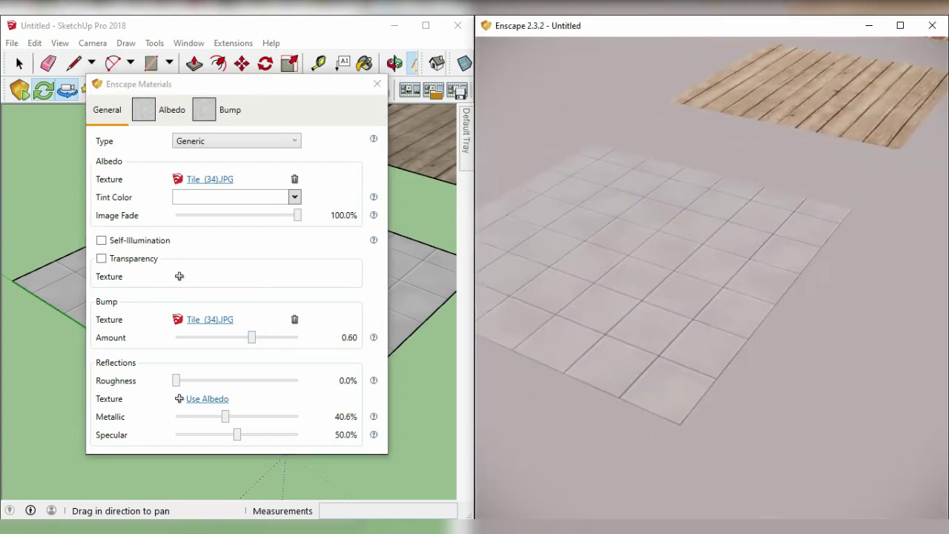
{"action": "mouse_move", "coordinate": [592, 333]}
{"action": "left_mouse_down"}
{"action": "mouse_move", "coordinate": [512, 327]}
{"action": "mouse_move", "coordinate": [589, 341]}
{"action": "left_mouse_up"}
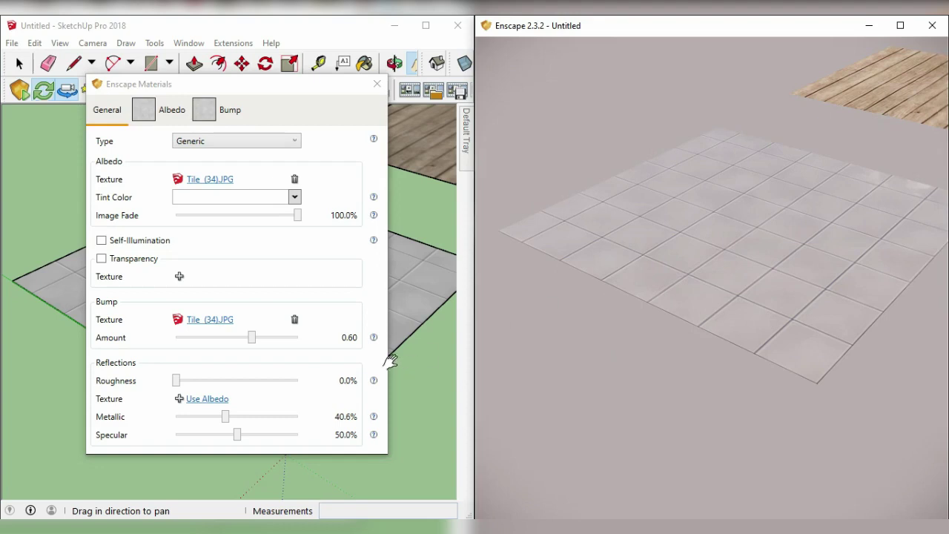
{"action": "mouse_move", "coordinate": [416, 362]}
{"action": "middle_mouse_down"}
{"action": "mouse_move", "coordinate": [434, 326]}
{"action": "mouse_move", "coordinate": [414, 371]}
{"action": "middle_mouse_up"}
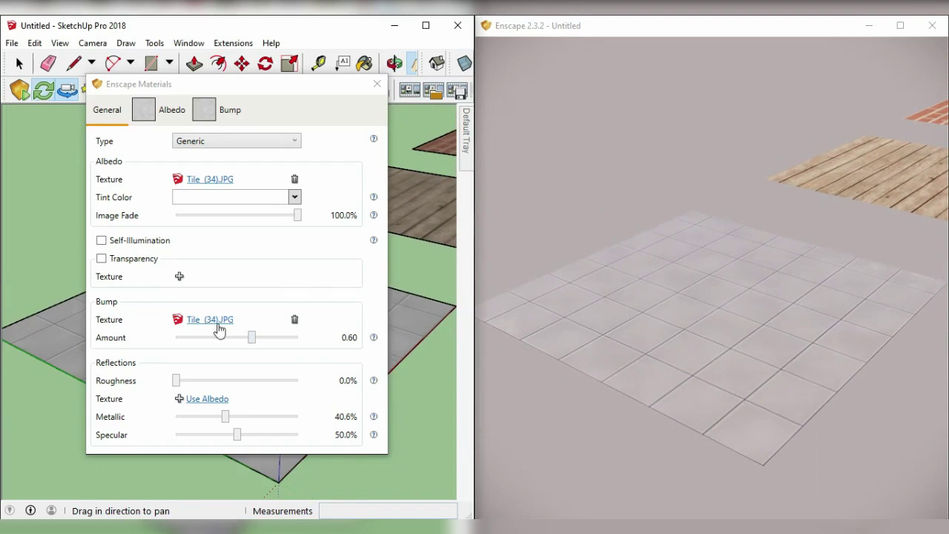
{"action": "left_click", "coordinate": [245, 112]}
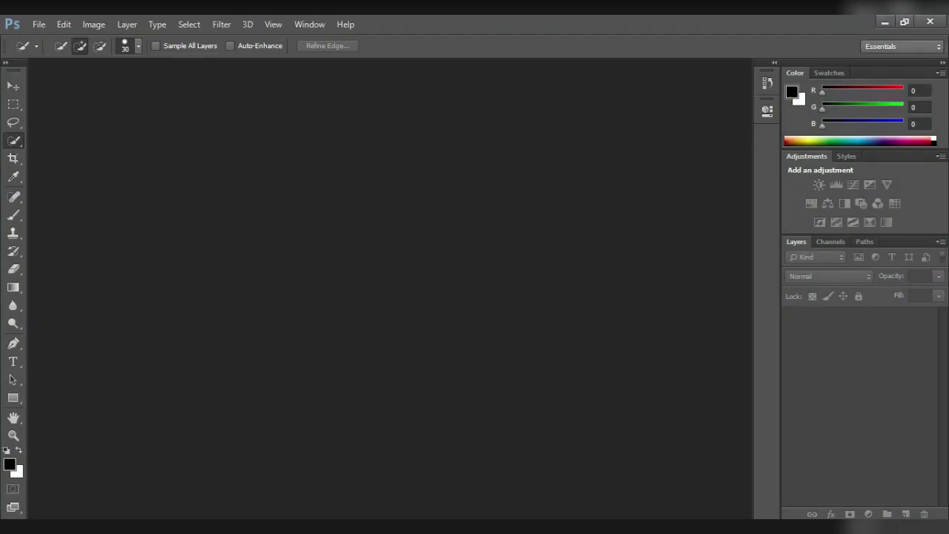
Open the Tile (34) texture image in Photoshop.
{"action": "left_click", "coordinate": [37, 24]}
{"action": "left_click", "coordinate": [48, 38]}
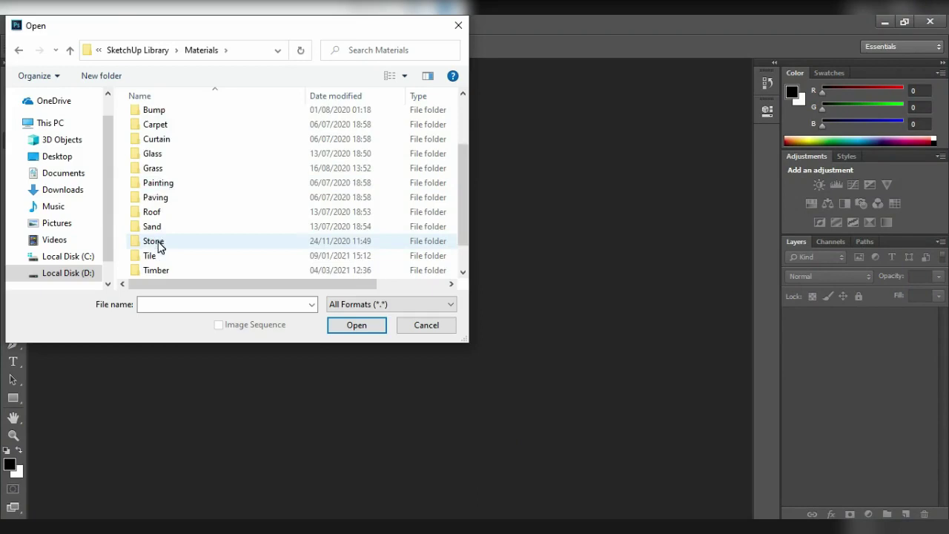
{"action": "scroll", "coordinate": [155, 239], "scroll_direction": "down", "scroll_amount": 1}
{"action": "double_click", "coordinate": [156, 220]}
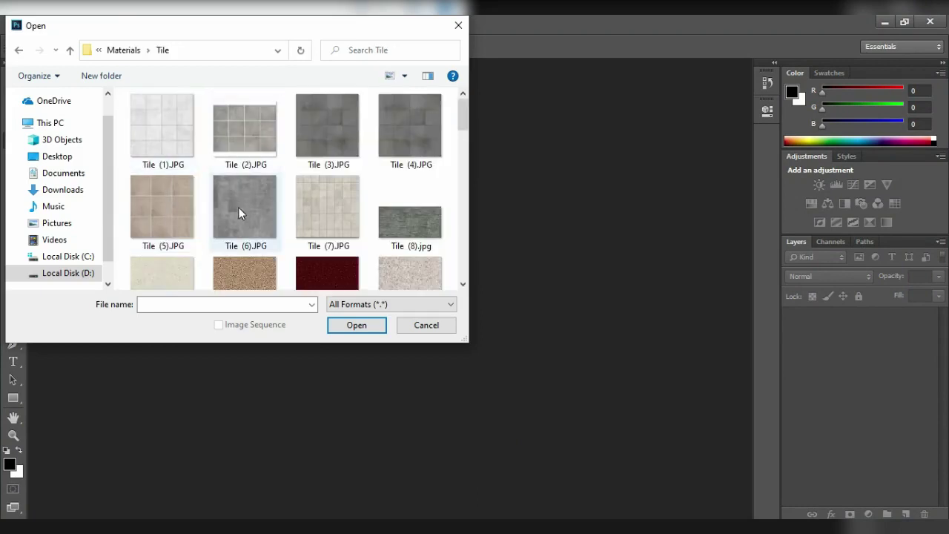
{"action": "scroll", "coordinate": [238, 207], "scroll_direction": "down", "scroll_amount": 2}
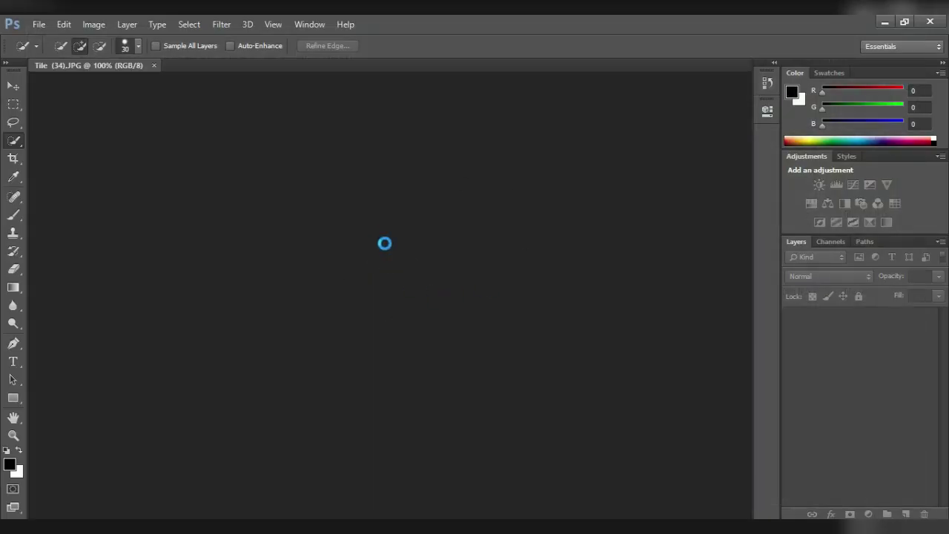
Apply a black-to-white Gradient Map to turn the tile image grey.
{"action": "left_click", "coordinate": [94, 24]}
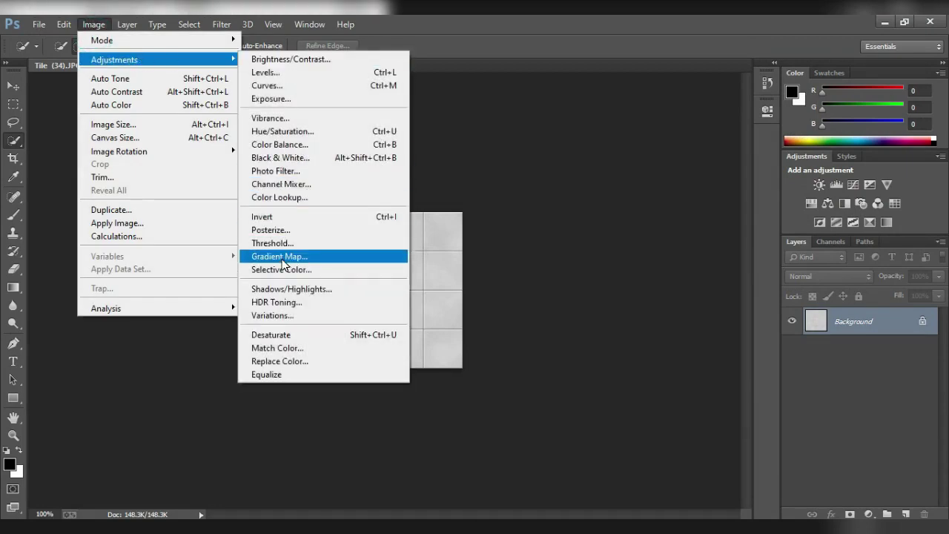
{"action": "left_click", "coordinate": [279, 257]}
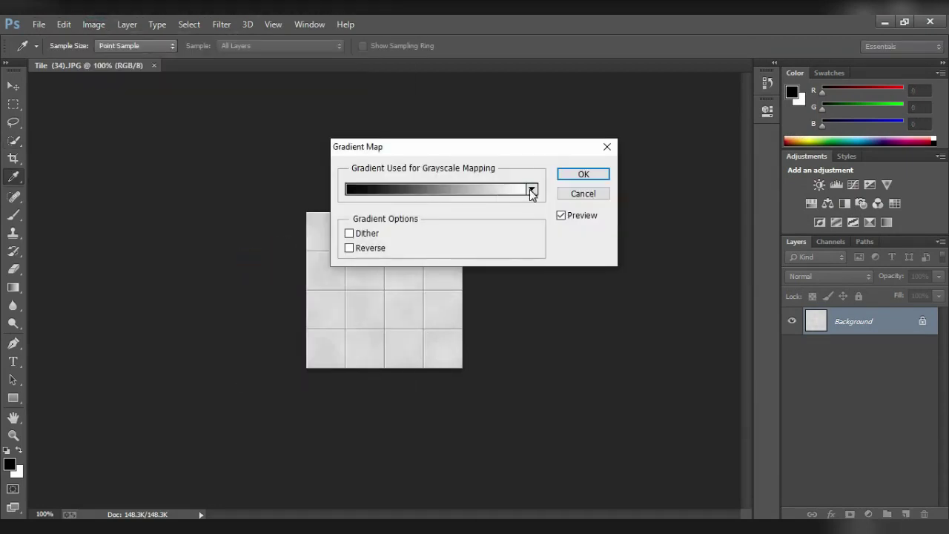
{"action": "left_click", "coordinate": [497, 194]}
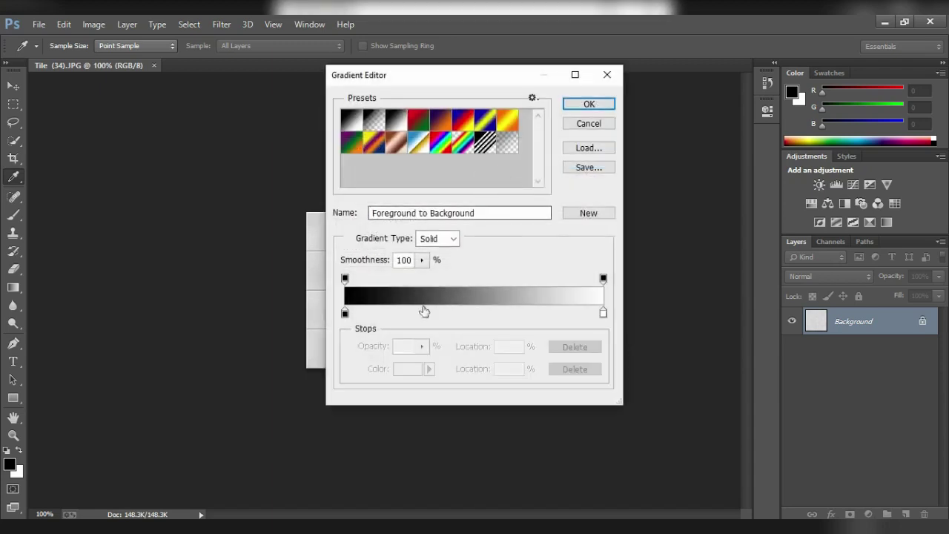
{"action": "left_click", "coordinate": [581, 100]}
{"action": "left_click", "coordinate": [567, 173]}
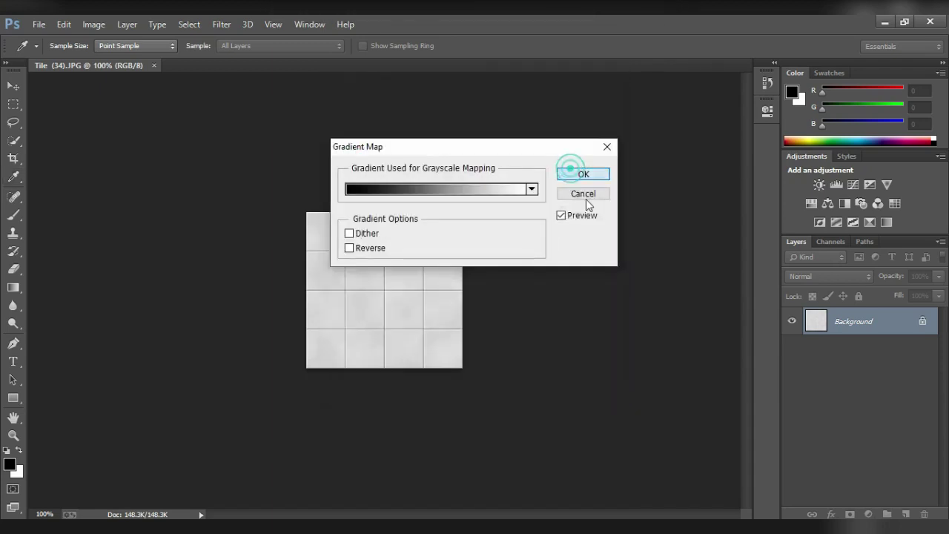
{"action": "key", "text": "w"}
Start saving the grey image as Tile (34).jpg on the Desktop.
{"action": "left_click", "coordinate": [38, 24]}
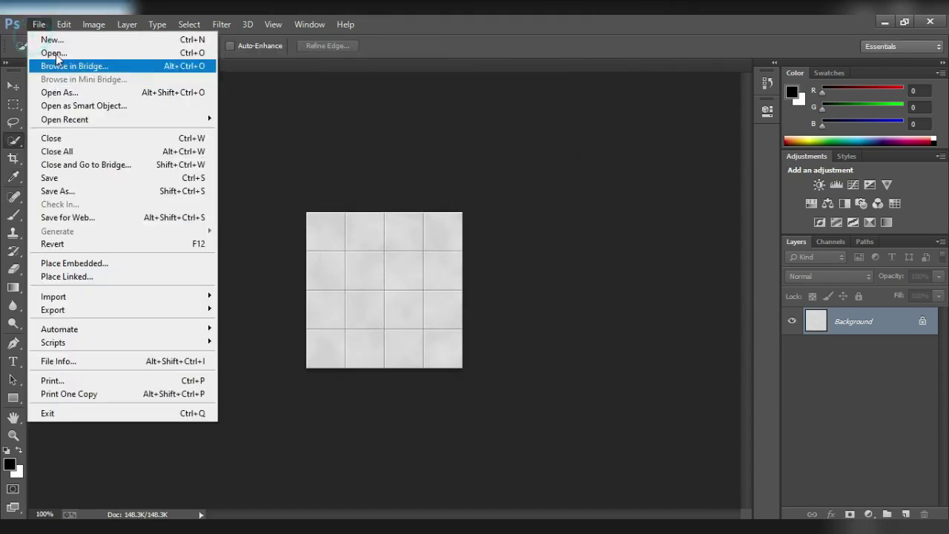
{"action": "left_click", "coordinate": [54, 192]}
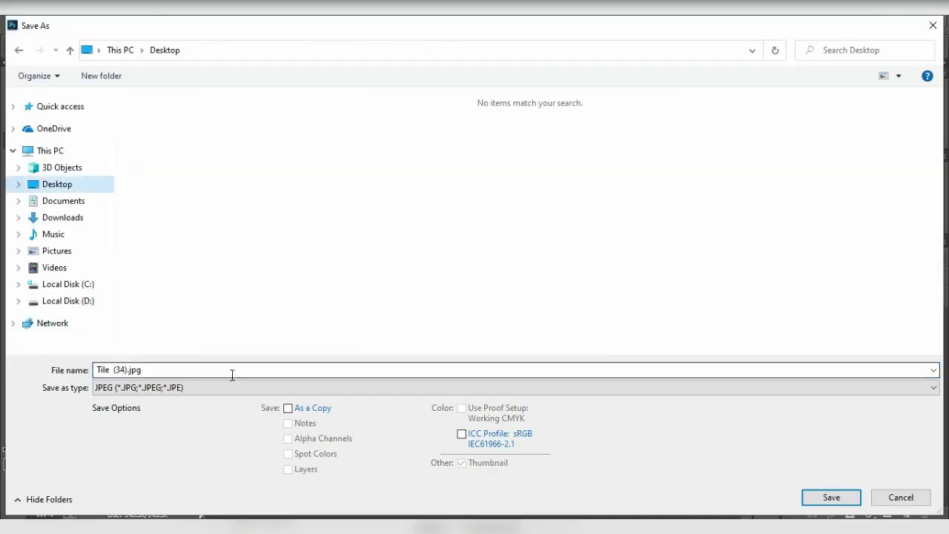
{"action": "left_click", "coordinate": [216, 369]}
Save Tile (34).jpg to the Desktop at maximum JPEG quality 12.
{"action": "key", "text": "Return"}
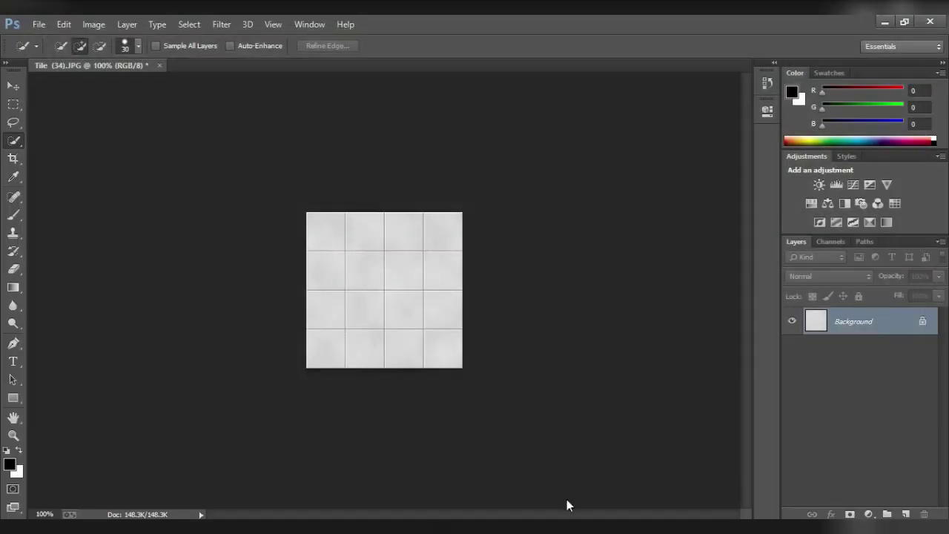
{"action": "left_click_drag", "start_coordinate": [376, 210], "coordinate": [508, 209]}
{"action": "left_click", "coordinate": [556, 141]}
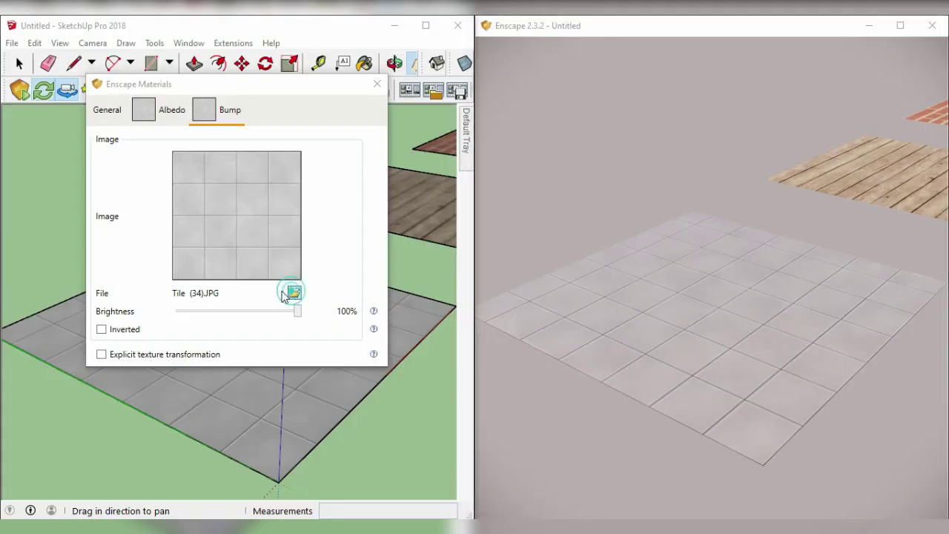
Load the grey Tile (34).jpg as the tile material's Enscape bump image.
{"action": "left_click", "coordinate": [292, 289]}
{"action": "left_click", "coordinate": [66, 186]}
{"action": "double_click", "coordinate": [167, 128]}
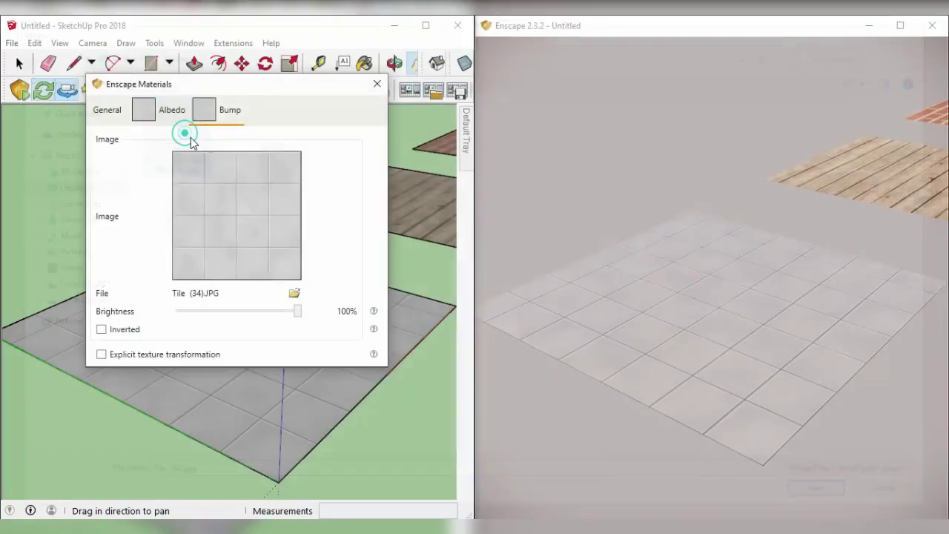
{"action": "left_click", "coordinate": [144, 111]}
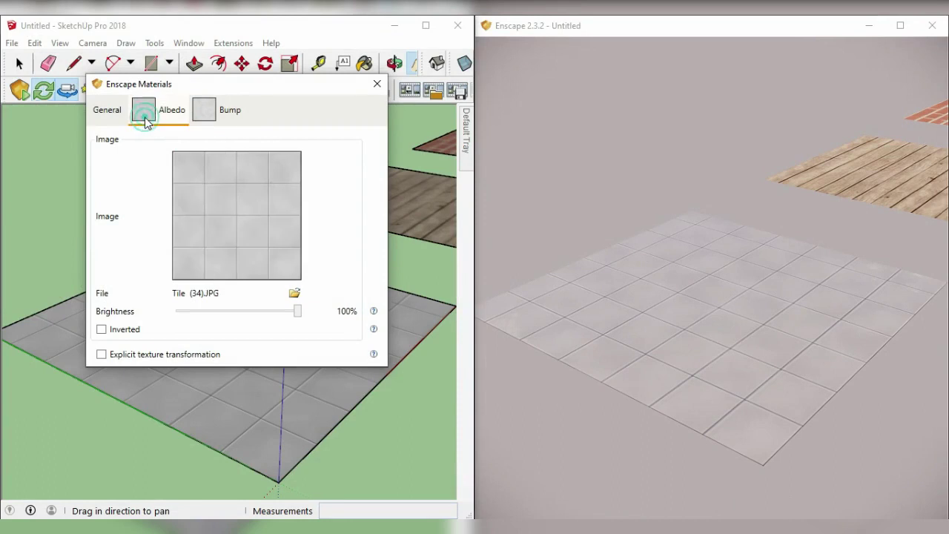
{"action": "left_click", "coordinate": [214, 111]}
Set the tile bump amount to 0.62 and leave the bump map un-inverted.
{"action": "left_click", "coordinate": [131, 328]}
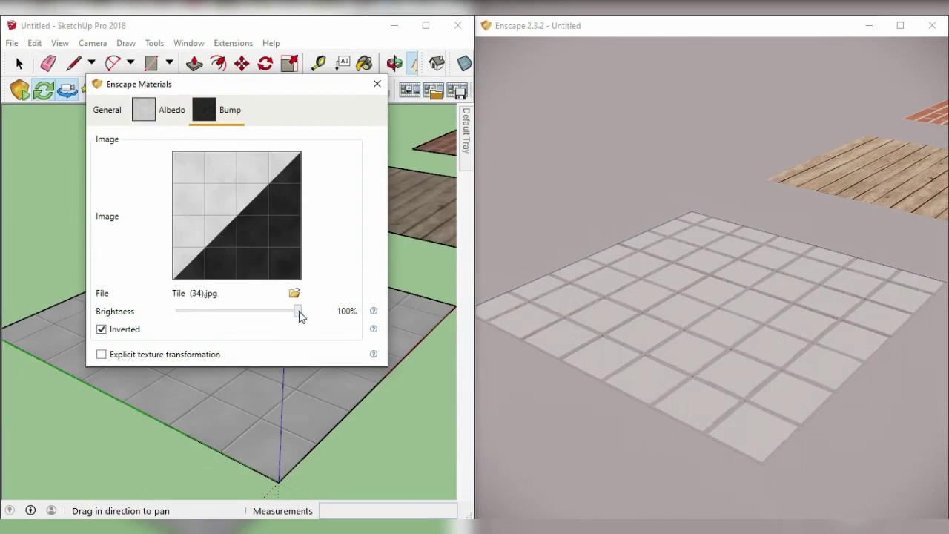
{"action": "left_click", "coordinate": [118, 114]}
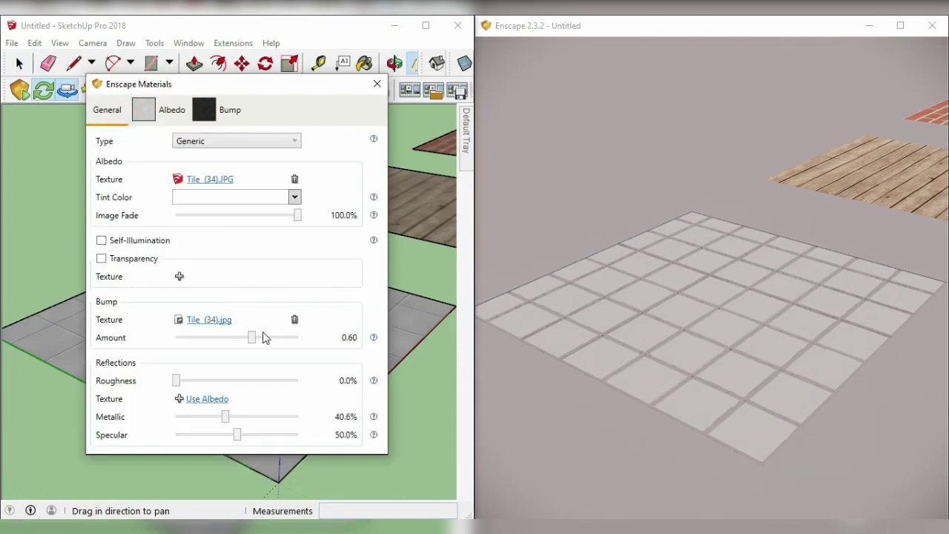
{"action": "left_click_drag", "start_coordinate": [253, 347], "coordinate": [238, 343]}
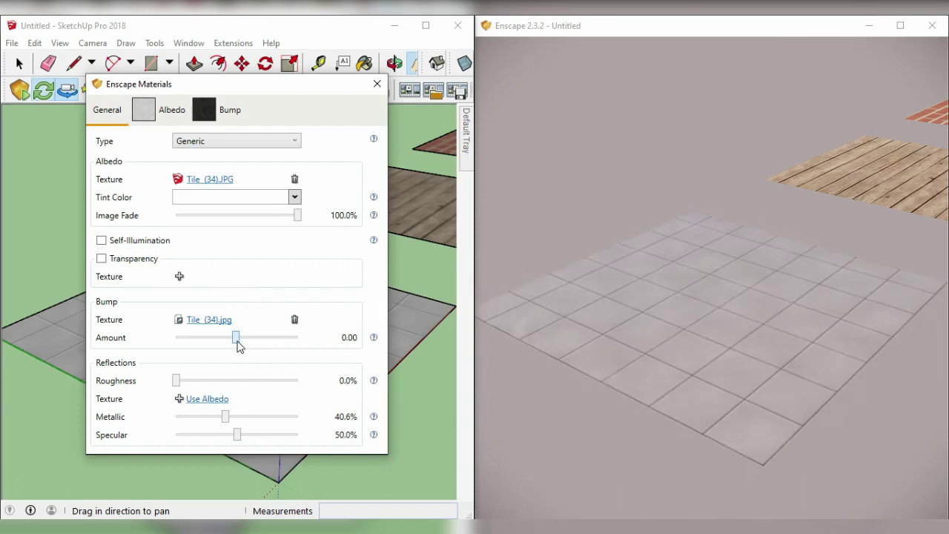
{"action": "left_click", "coordinate": [214, 119]}
{"action": "left_click", "coordinate": [149, 332]}
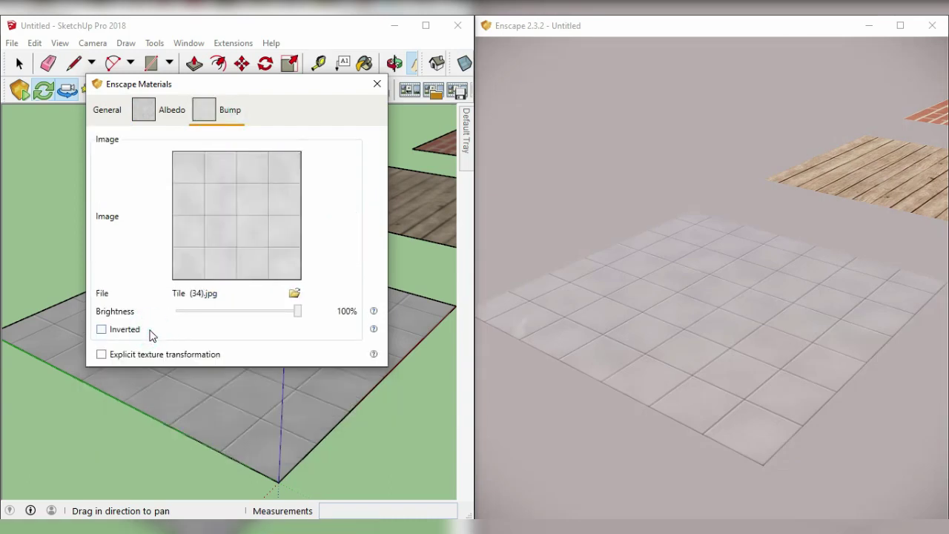
{"action": "left_click", "coordinate": [108, 110]}
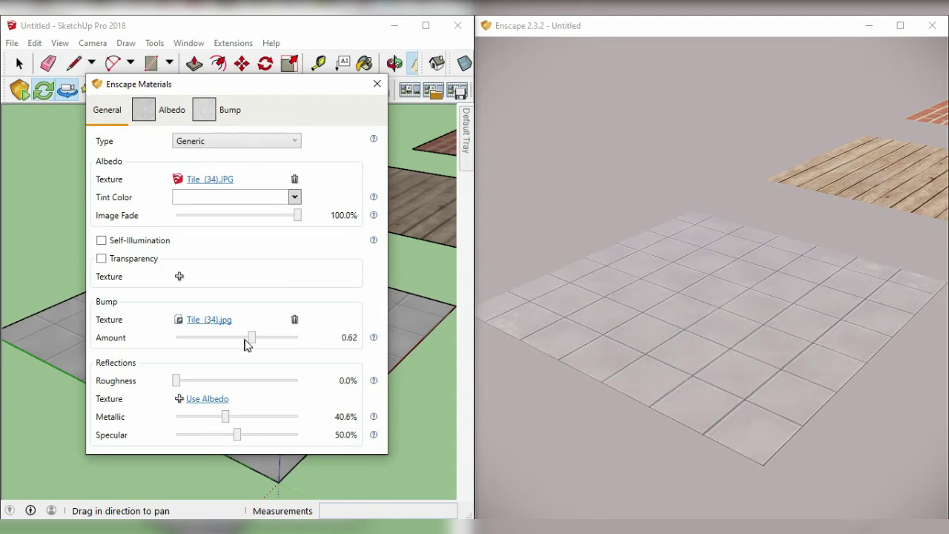
Close the tile material settings and orbit to show the tile floor and other patches.
{"action": "left_click", "coordinate": [377, 84]}
{"action": "left_click", "coordinate": [394, 63]}
{"action": "mouse_move", "coordinate": [401, 257]}
{"action": "left_mouse_down"}
{"action": "mouse_move", "coordinate": [229, 361]}
{"action": "mouse_move", "coordinate": [377, 311]}
{"action": "left_mouse_up"}
{"action": "mouse_move", "coordinate": [253, 355]}
{"action": "left_mouse_down"}
{"action": "mouse_move", "coordinate": [293, 345]}
{"action": "mouse_move", "coordinate": [279, 354]}
{"action": "left_mouse_up"}
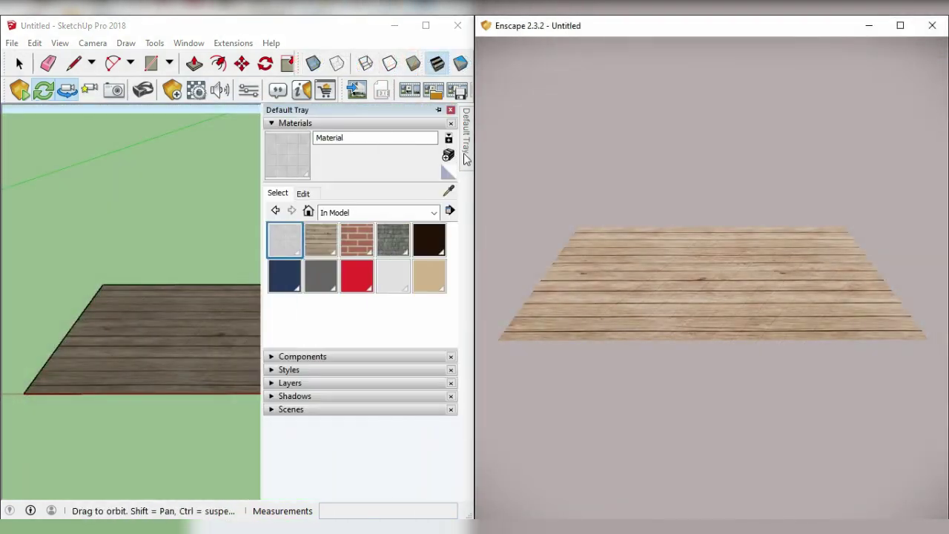
Open the timber's Enscape material settings and lower its roughness to 0.3%.
{"action": "key", "text": "b"}
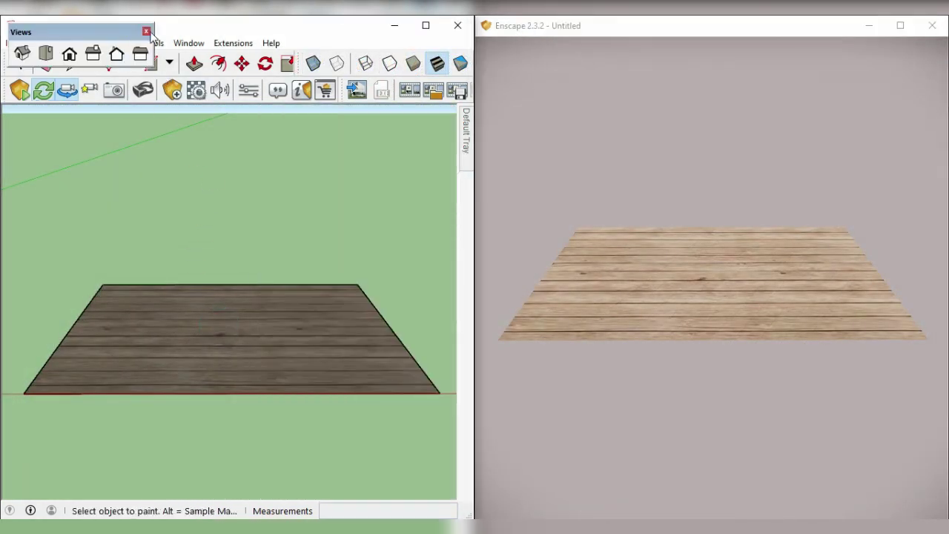
{"action": "left_click", "coordinate": [198, 92]}
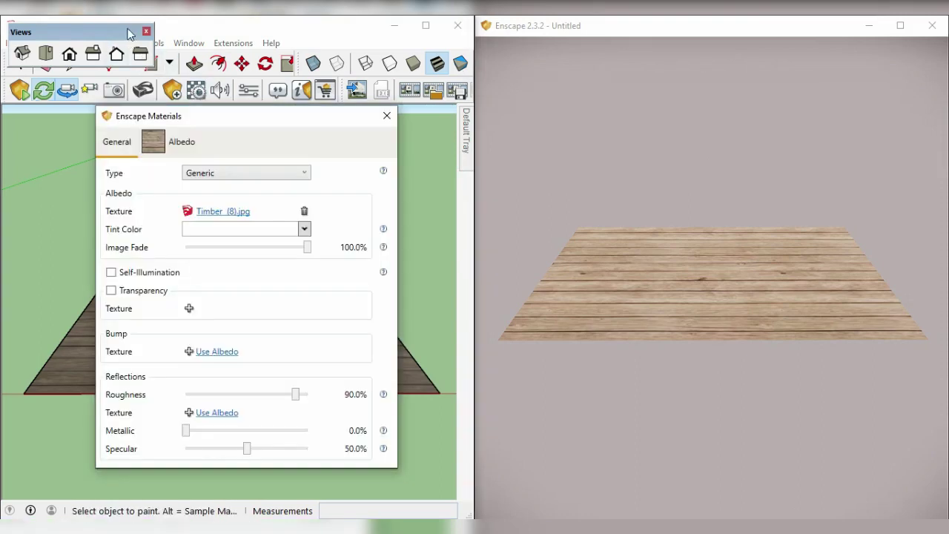
{"action": "left_click", "coordinate": [146, 32]}
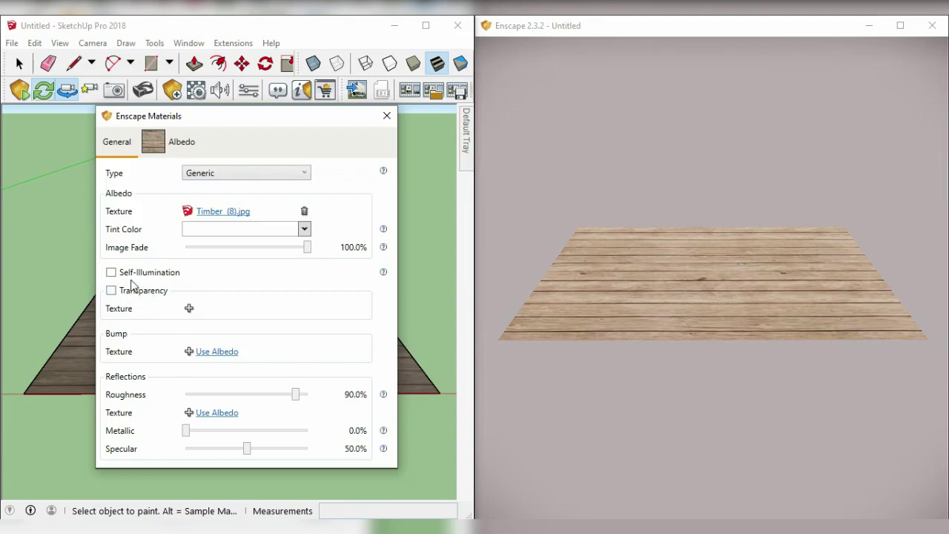
{"action": "left_click_drag", "start_coordinate": [296, 397], "coordinate": [169, 399]}
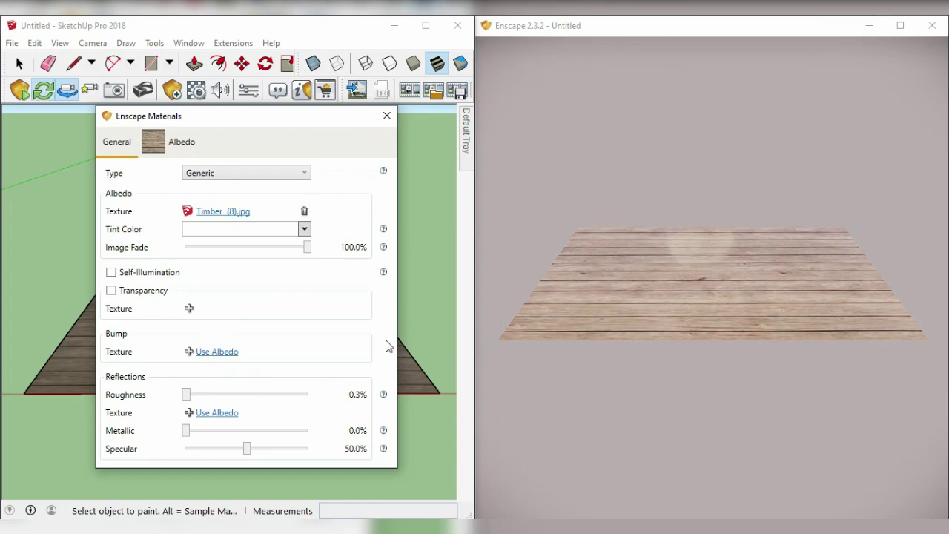
Use the timber albedo texture as its bump map at amount -6.60.
{"action": "left_click", "coordinate": [217, 351]}
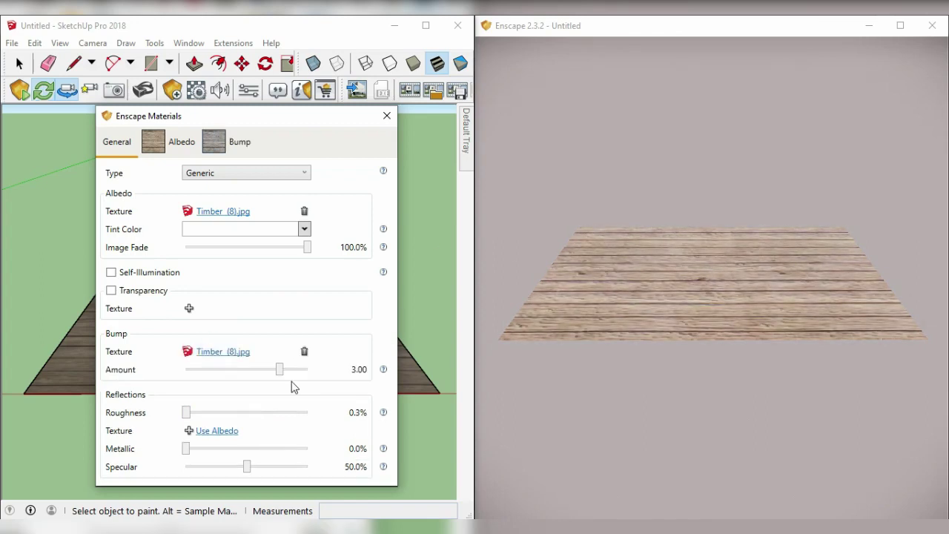
{"action": "left_click_drag", "start_coordinate": [280, 374], "coordinate": [247, 373]}
{"action": "mouse_move", "coordinate": [554, 311]}
{"action": "right_mouse_down"}
{"action": "mouse_move", "coordinate": [519, 311]}
{"action": "mouse_move", "coordinate": [629, 280]}
{"action": "right_mouse_up"}
{"action": "scroll", "coordinate": [628, 261], "scroll_direction": "up", "scroll_amount": 3}
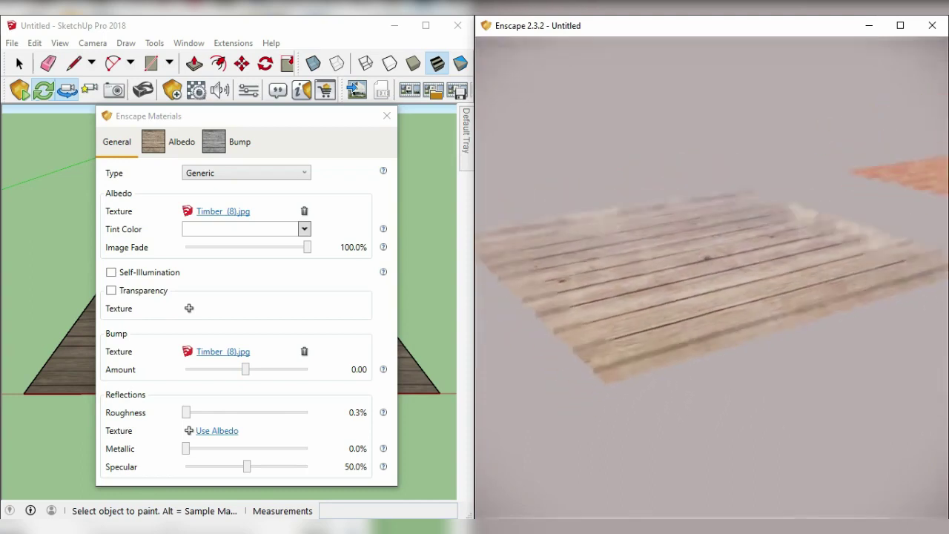
{"action": "right_click_drag", "start_coordinate": [768, 241], "coordinate": [855, 256]}
{"action": "mouse_move", "coordinate": [245, 370]}
{"action": "left_mouse_down"}
{"action": "mouse_move", "coordinate": [307, 369]}
{"action": "mouse_move", "coordinate": [196, 369]}
{"action": "mouse_move", "coordinate": [225, 376]}
{"action": "left_mouse_up"}
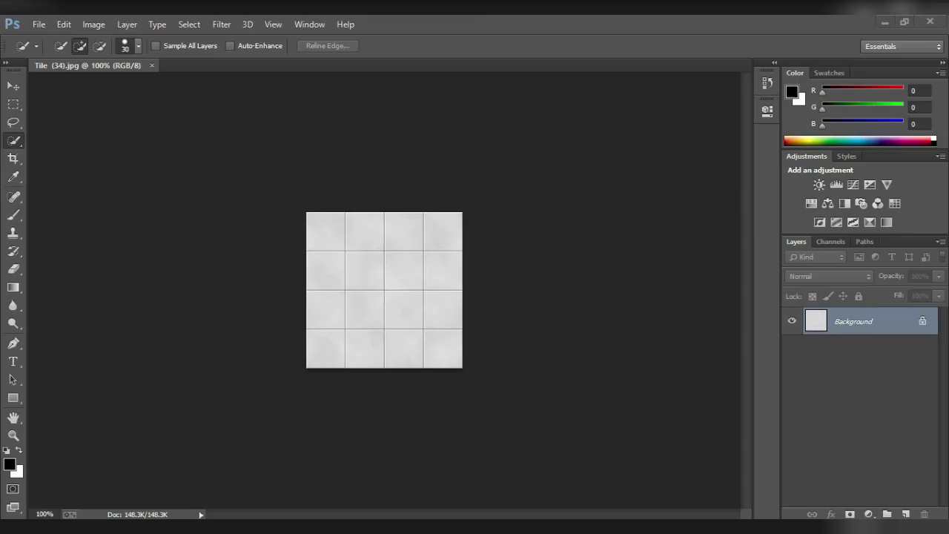
Open Timber (8).jpg from the Timber texture folder in Photoshop.
{"action": "left_click", "coordinate": [39, 24]}
{"action": "left_click", "coordinate": [56, 55]}
{"action": "left_click", "coordinate": [169, 348]}
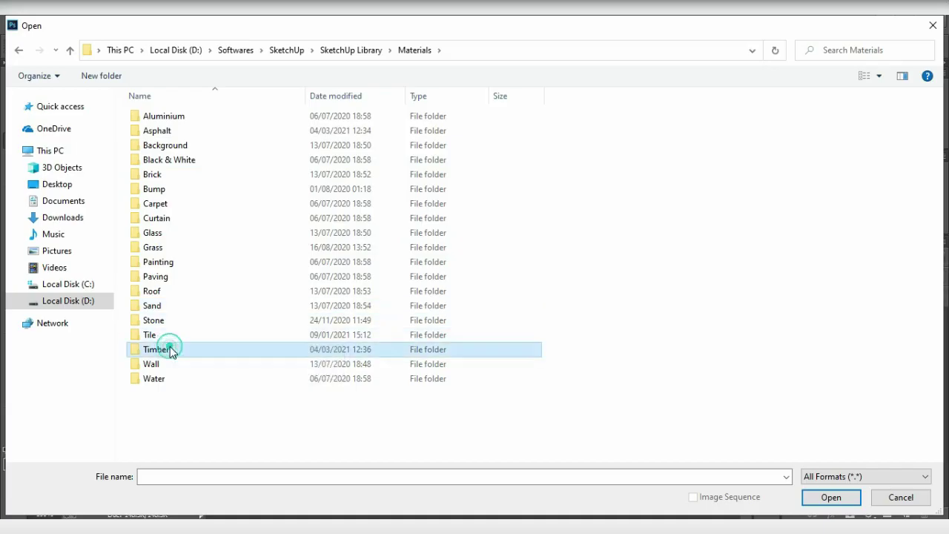
{"action": "double_click", "coordinate": [169, 349]}
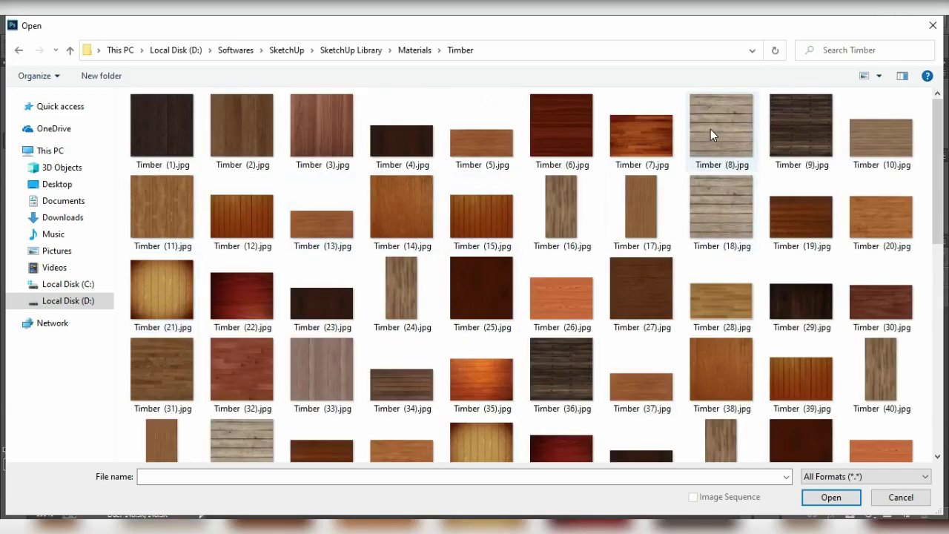
{"action": "double_click", "coordinate": [710, 129]}
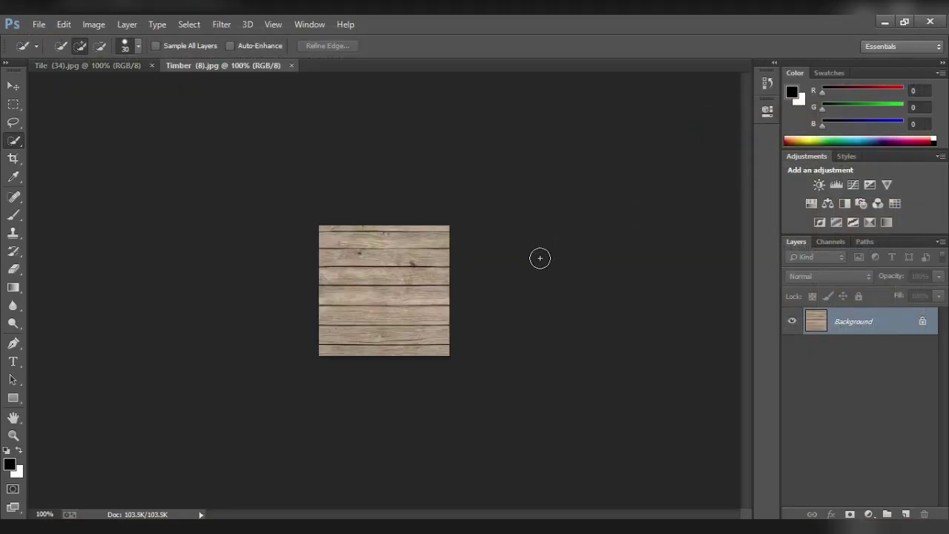
Apply a black-to-white gradient map to make the timber image greyscale.
{"action": "left_click", "coordinate": [93, 24]}
{"action": "mouse_move", "coordinate": [114, 60]}
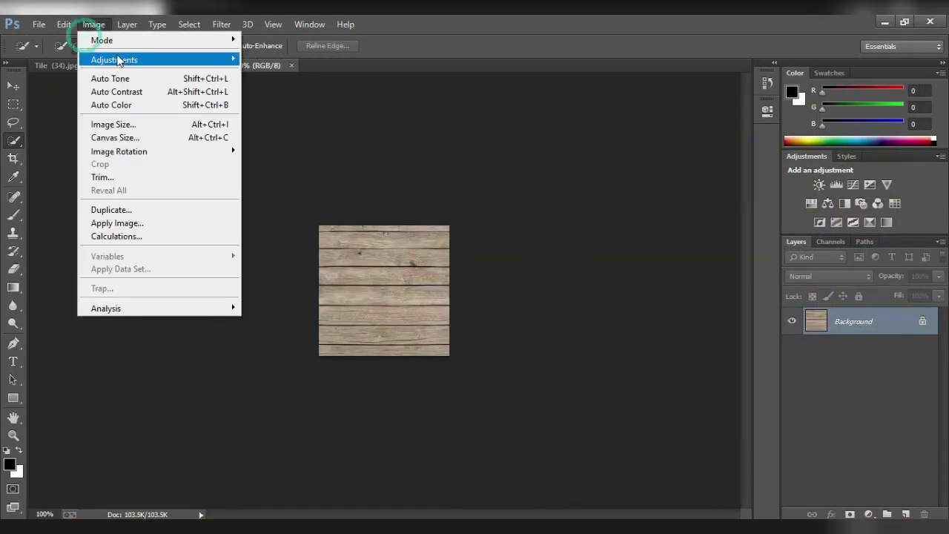
{"action": "left_click", "coordinate": [277, 256]}
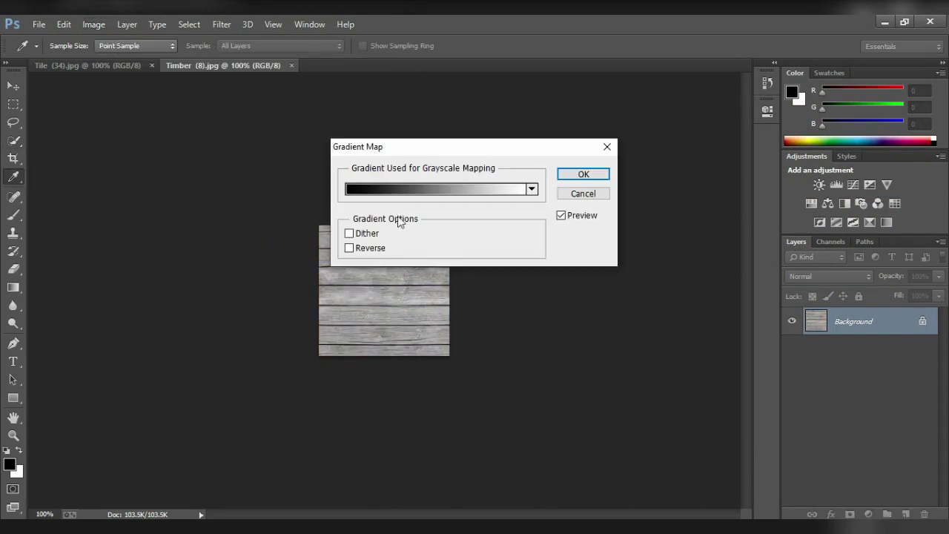
{"action": "left_click", "coordinate": [583, 174]}
{"action": "key", "text": "w"}
Save the grey timber map to the Desktop as Timber (8).jpg.
{"action": "left_click", "coordinate": [38, 26]}
{"action": "left_click", "coordinate": [64, 187]}
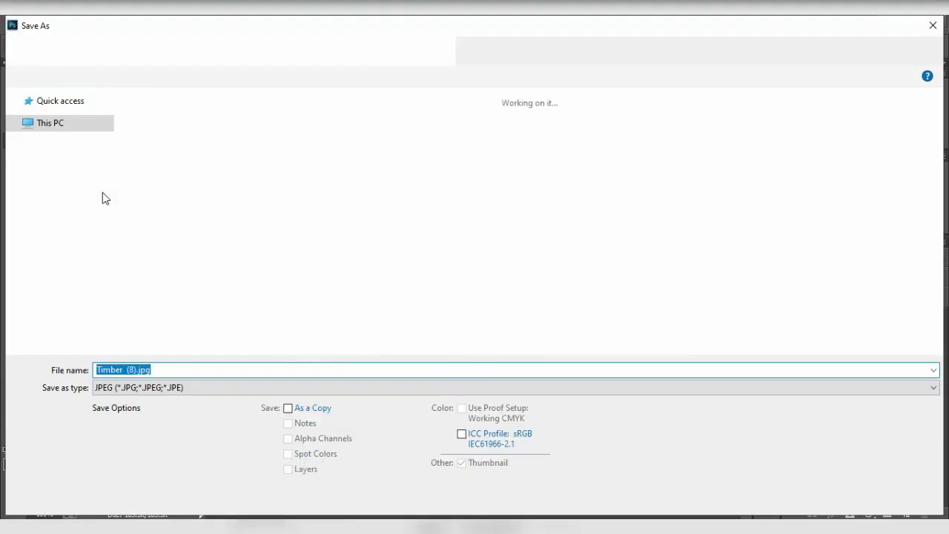
{"action": "left_click", "coordinate": [102, 185]}
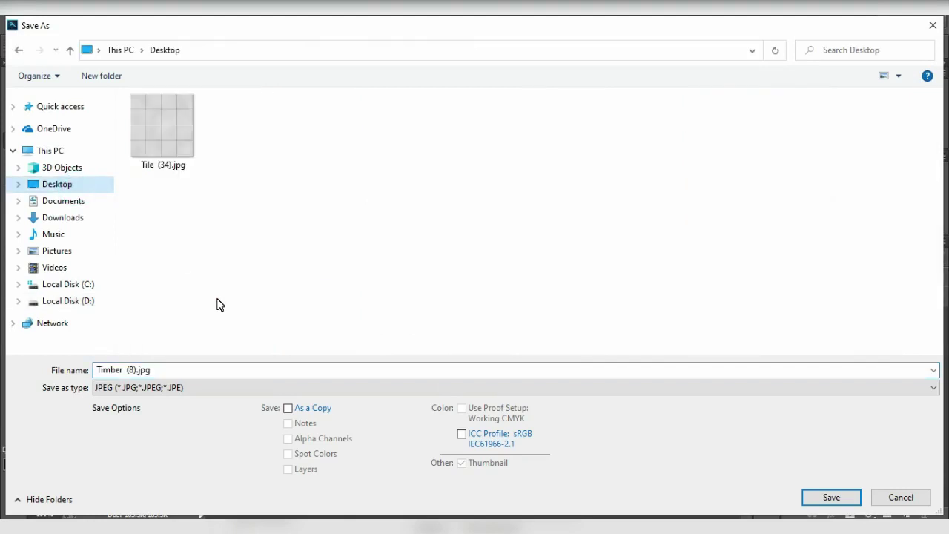
{"action": "left_click", "coordinate": [840, 503]}
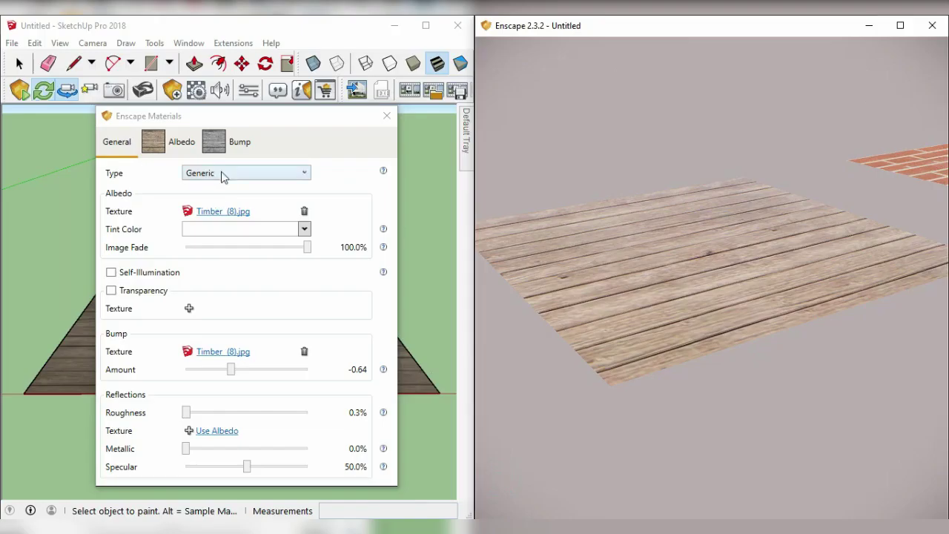
Load Timber (8).jpg as the timber material's Enscape bump image.
{"action": "left_click", "coordinate": [220, 142]}
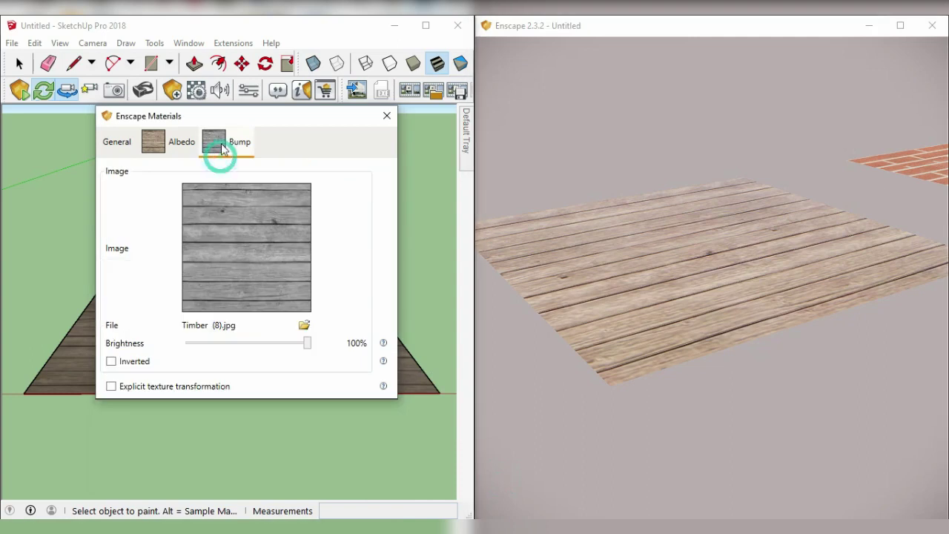
{"action": "left_click", "coordinate": [304, 328]}
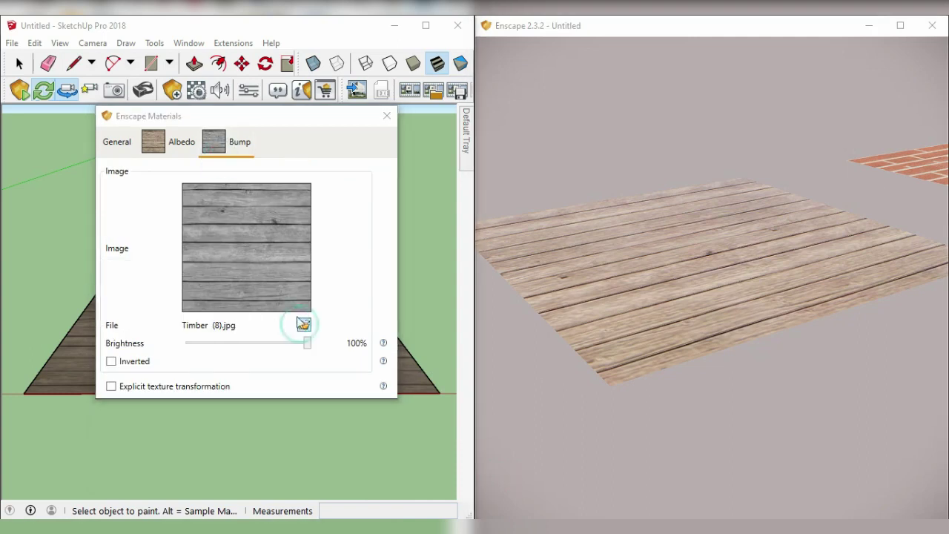
{"action": "double_click", "coordinate": [241, 140]}
{"action": "left_click", "coordinate": [116, 142]}
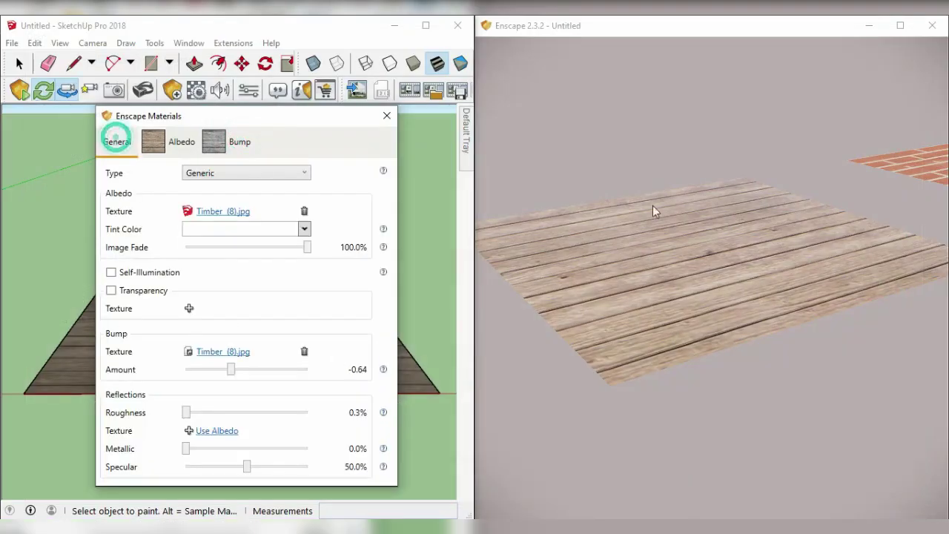
Set the timber bump amount to 0.69 and Metallic to 61.1%, then close the settings.
{"action": "left_click_drag", "start_coordinate": [678, 279], "coordinate": [668, 289]}
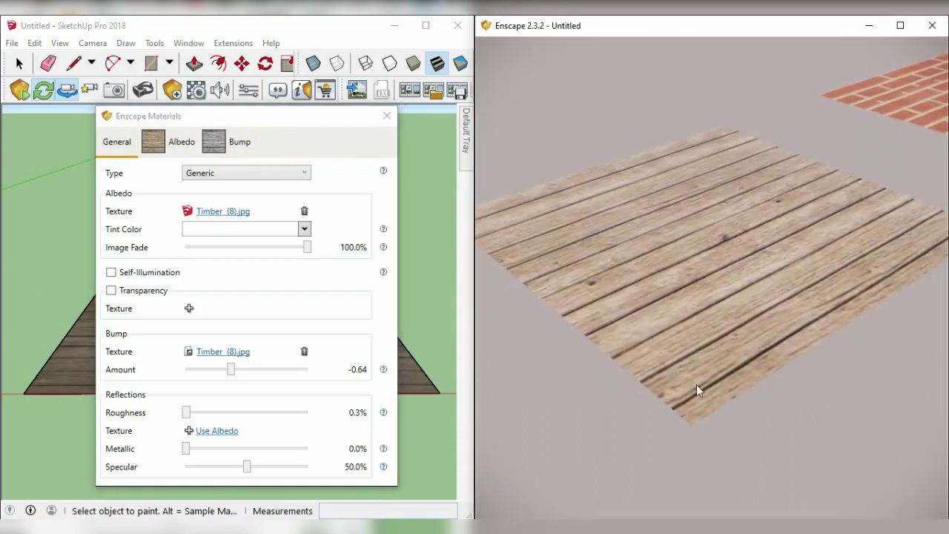
{"action": "mouse_move", "coordinate": [232, 370]}
{"action": "left_mouse_down"}
{"action": "mouse_move", "coordinate": [281, 373]}
{"action": "mouse_move", "coordinate": [214, 374]}
{"action": "mouse_move", "coordinate": [290, 359]}
{"action": "mouse_move", "coordinate": [263, 363]}
{"action": "left_mouse_up"}
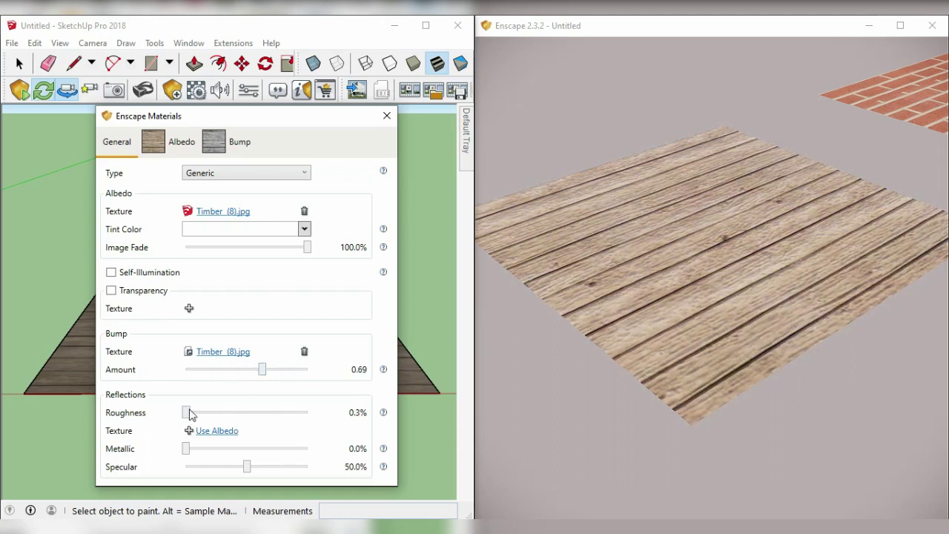
{"action": "mouse_move", "coordinate": [186, 448]}
{"action": "left_mouse_down"}
{"action": "mouse_move", "coordinate": [304, 449]}
{"action": "mouse_move", "coordinate": [261, 449]}
{"action": "left_mouse_up"}
{"action": "left_click", "coordinate": [561, 360]}
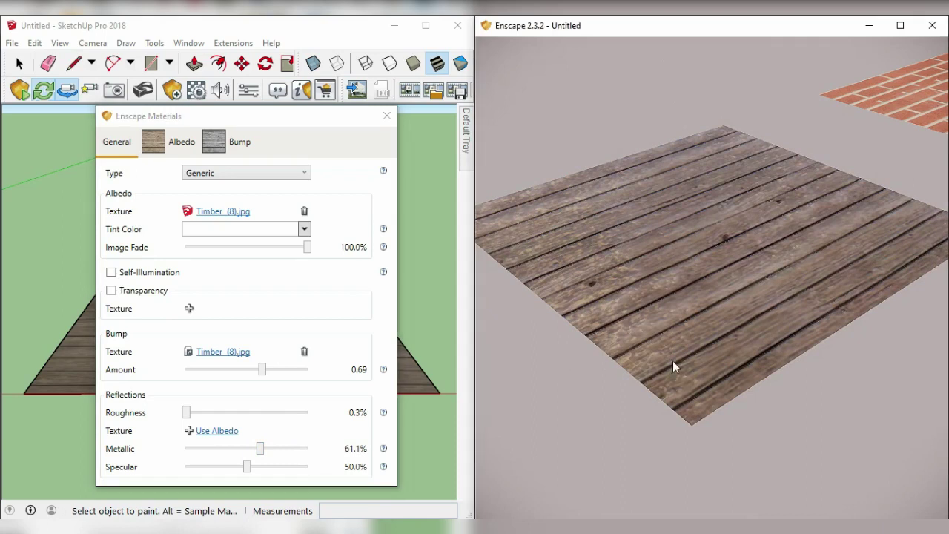
{"action": "key", "text": "q"}
{"action": "key", "text": "s"}
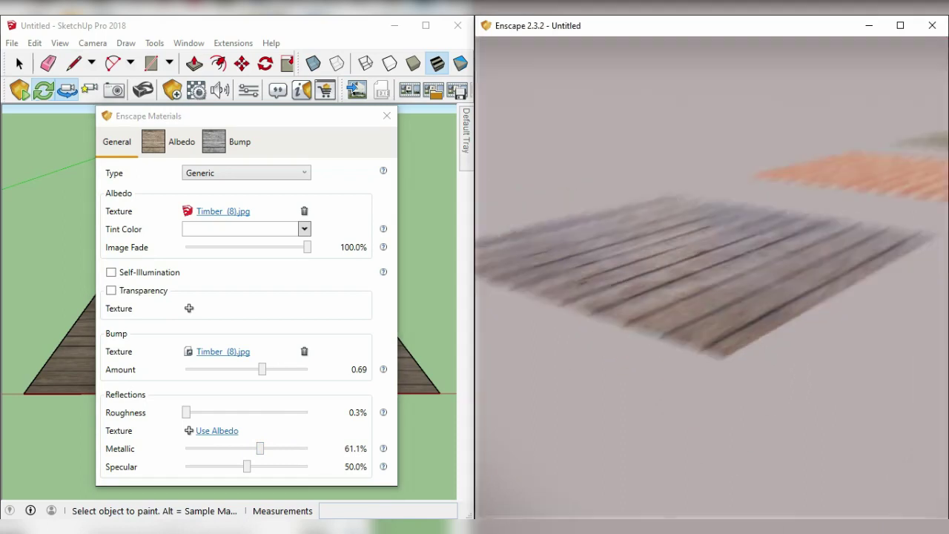
{"action": "key", "text": "w"}
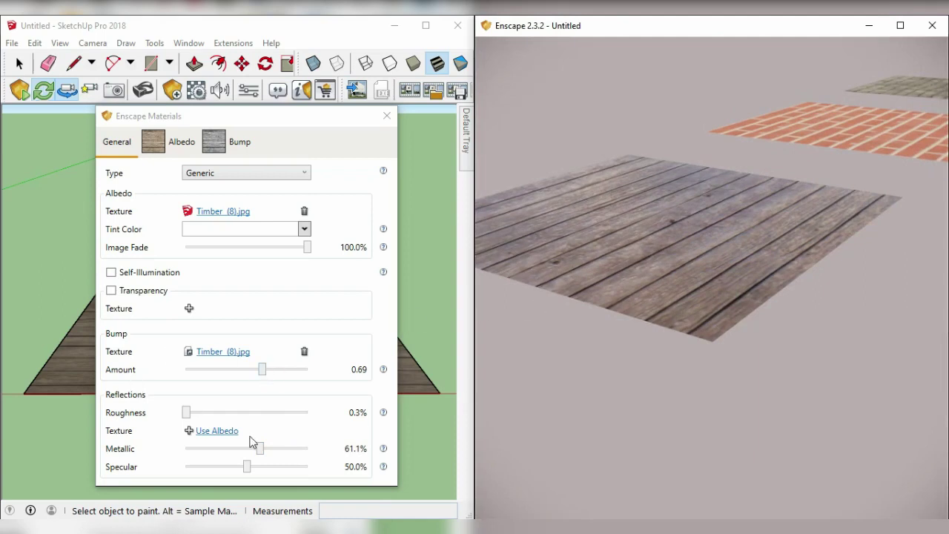
{"action": "left_click", "coordinate": [387, 117]}
{"action": "left_click", "coordinate": [384, 324]}
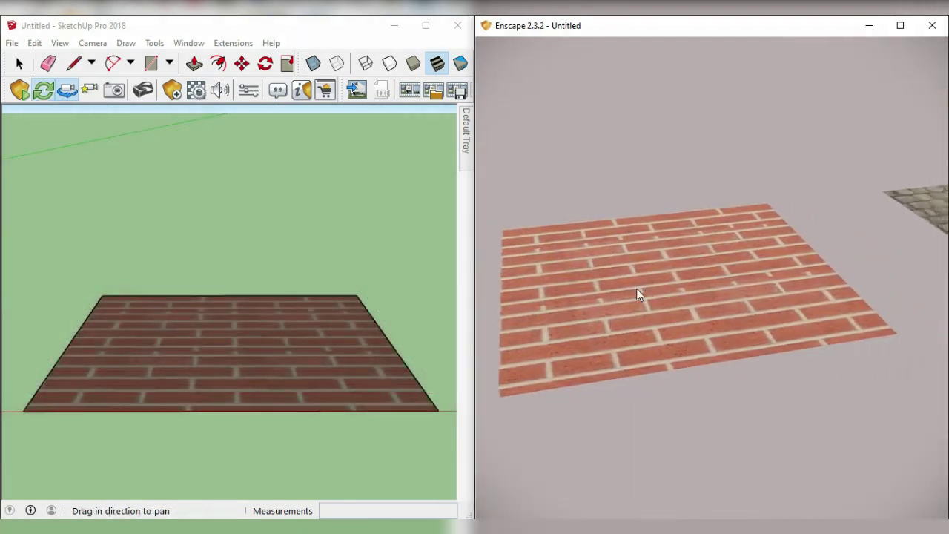
Give the brick material Brick (1).jpg as its Enscape bump texture at amount about 1.78.
{"action": "mouse_move", "coordinate": [636, 288]}
{"action": "left_mouse_down"}
{"action": "mouse_move", "coordinate": [663, 323]}
{"action": "mouse_move", "coordinate": [620, 331]}
{"action": "left_mouse_up"}
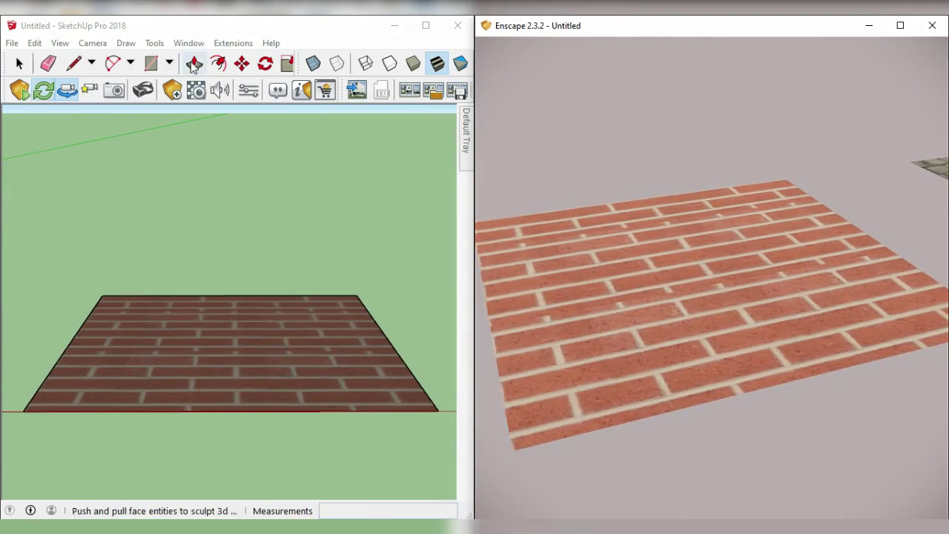
{"action": "left_click", "coordinate": [466, 139]}
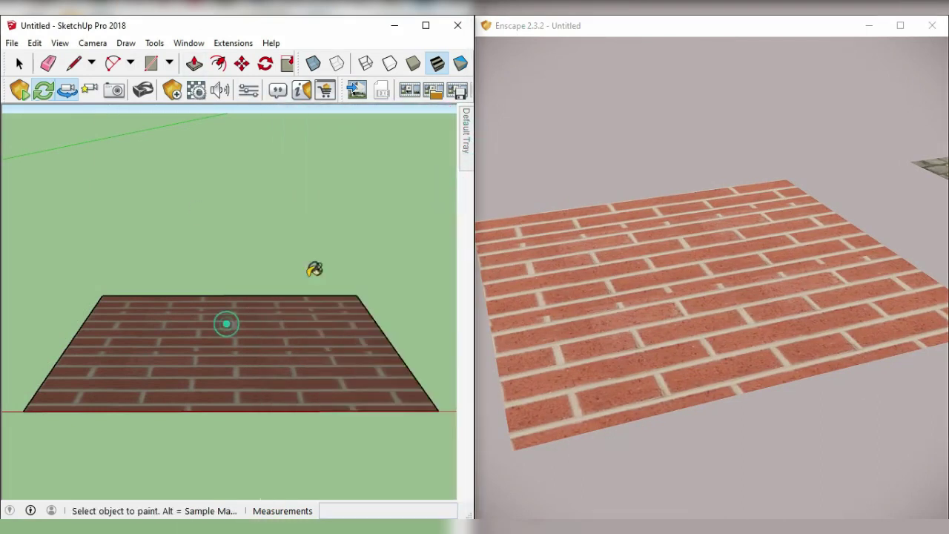
{"action": "left_click", "coordinate": [184, 92]}
{"action": "left_click", "coordinate": [152, 304]}
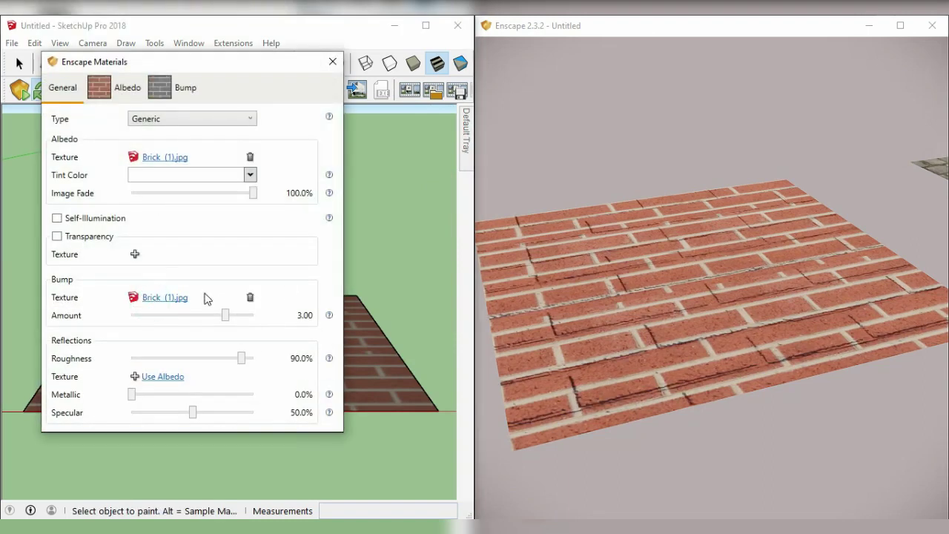
{"action": "left_click_drag", "start_coordinate": [226, 319], "coordinate": [213, 319]}
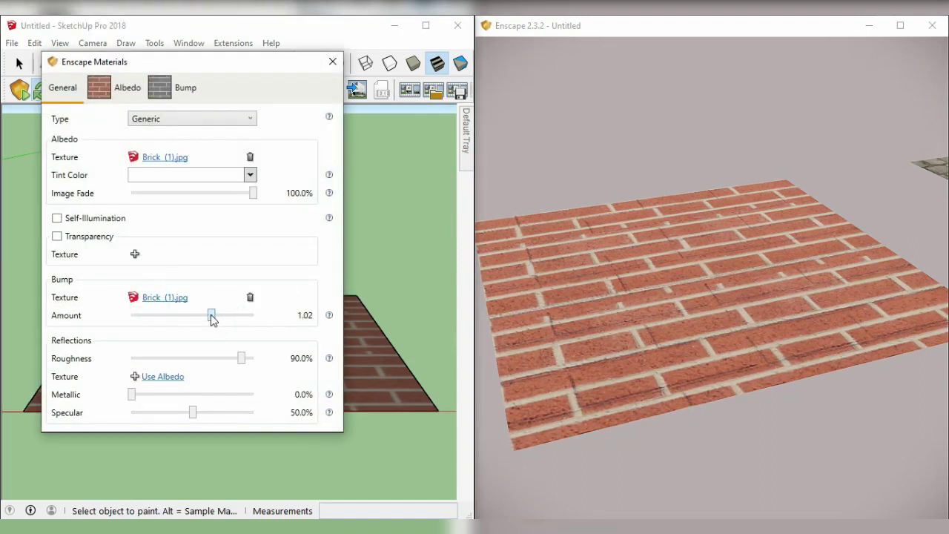
{"action": "left_click_drag", "start_coordinate": [198, 319], "coordinate": [271, 324]}
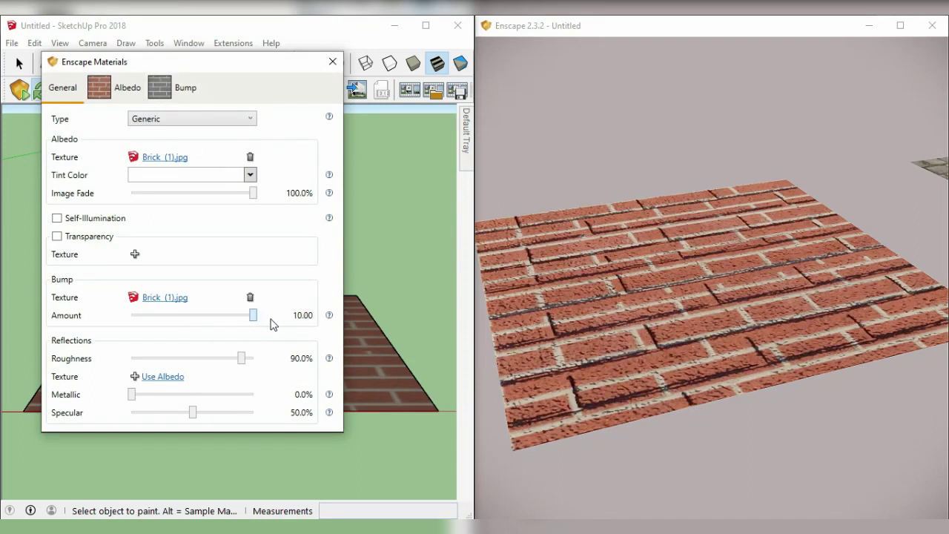
{"action": "left_click", "coordinate": [181, 95]}
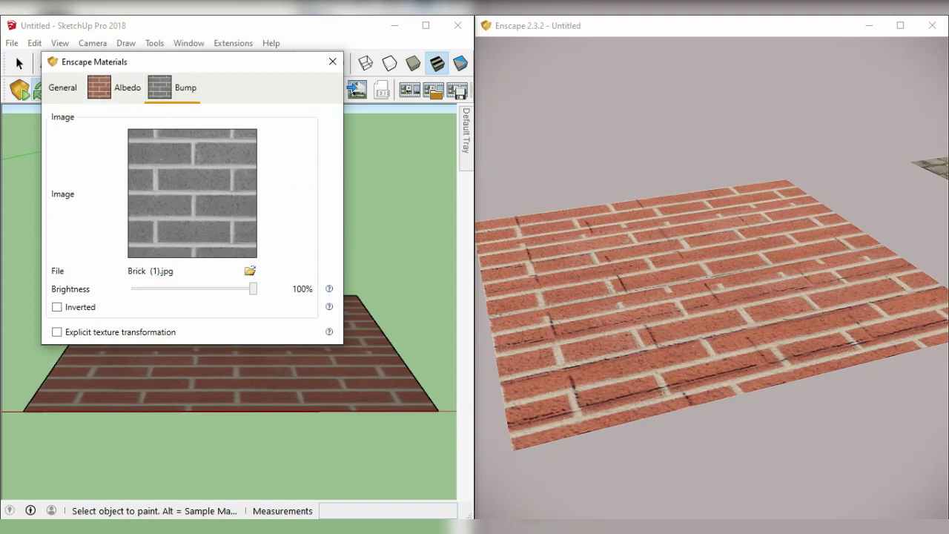
Open Brick (1).jpg from the Materials\Brick folder in Photoshop.
{"action": "left_click", "coordinate": [515, 481]}
{"action": "left_click", "coordinate": [41, 25]}
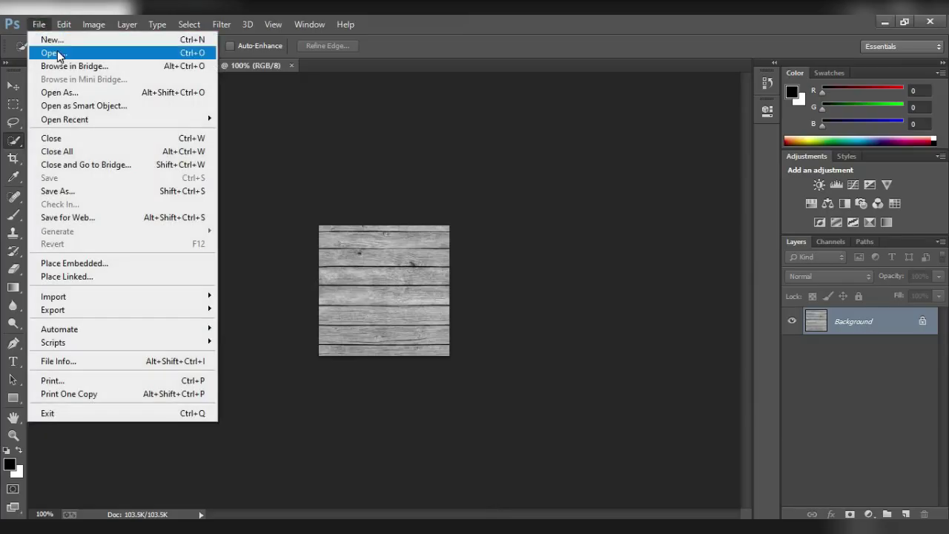
{"action": "left_click", "coordinate": [57, 56]}
{"action": "double_click", "coordinate": [178, 119]}
{"action": "left_click", "coordinate": [155, 179]}
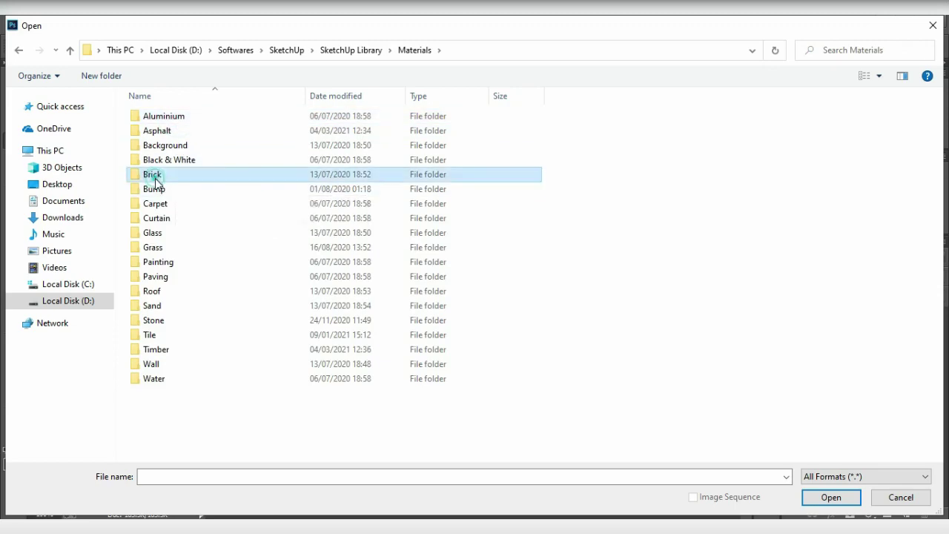
{"action": "double_click", "coordinate": [155, 179]}
{"action": "double_click", "coordinate": [169, 122]}
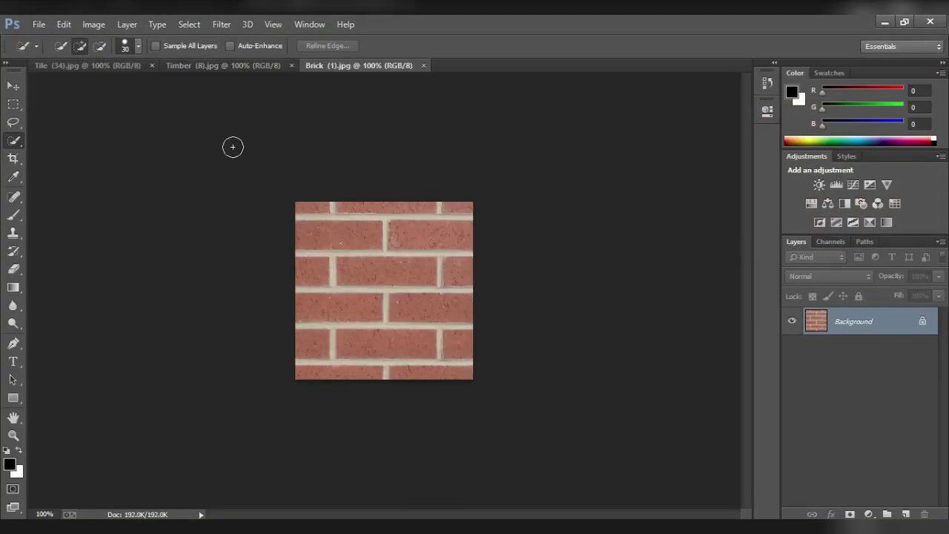
Apply a gradient map to turn the brick image grey.
{"action": "left_click", "coordinate": [91, 25]}
{"action": "mouse_move", "coordinate": [114, 60]}
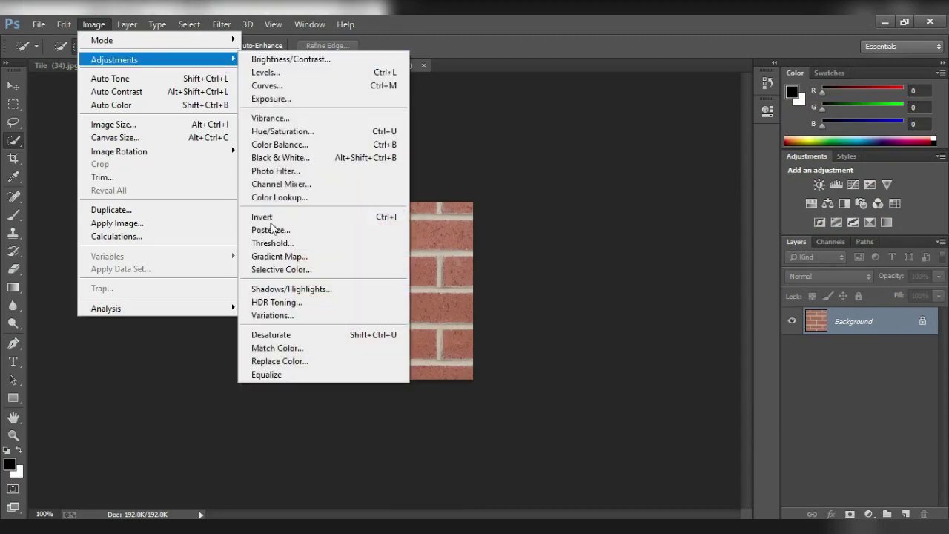
{"action": "left_click", "coordinate": [278, 256]}
{"action": "left_click", "coordinate": [581, 175]}
{"action": "key", "text": "w"}
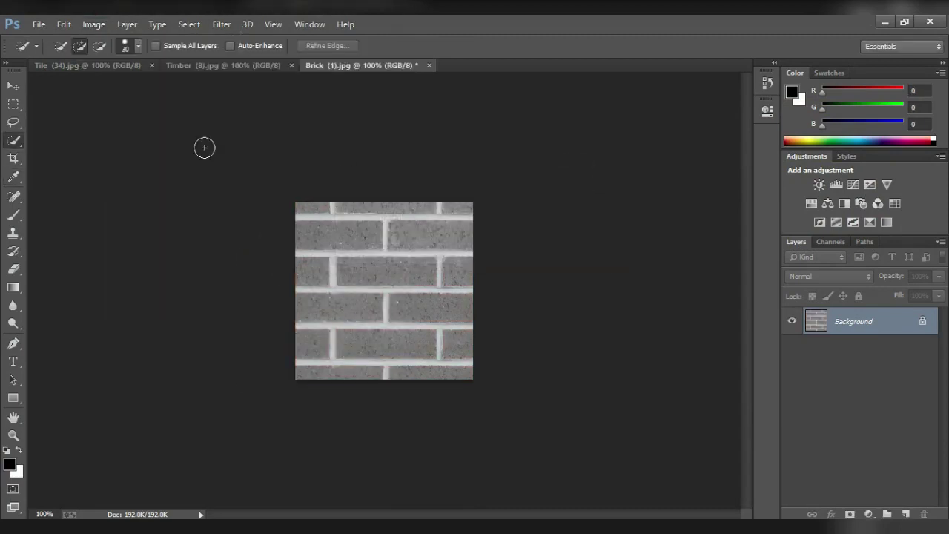
Save the grey Brick (1).jpg to the Desktop and accept the JPEG options.
{"action": "left_click", "coordinate": [37, 24]}
{"action": "left_click", "coordinate": [42, 191]}
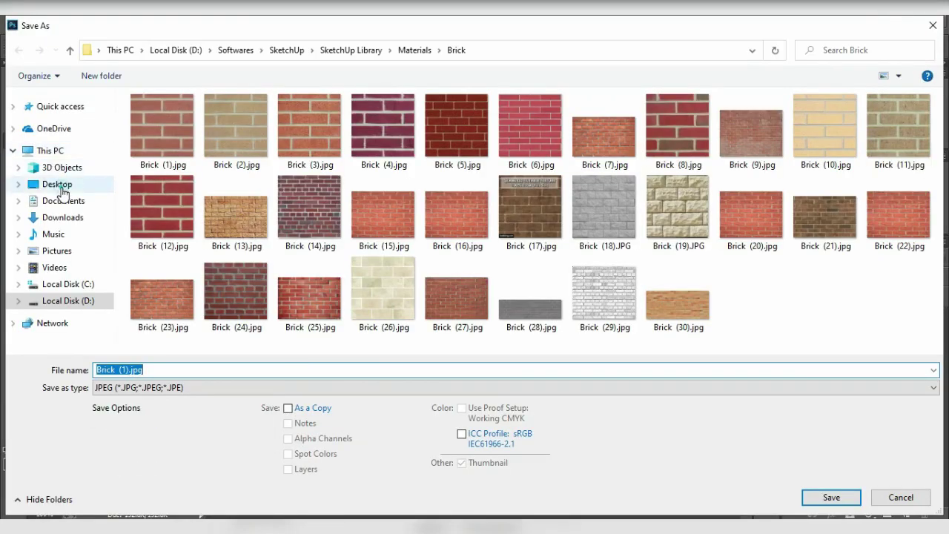
{"action": "left_click", "coordinate": [62, 191]}
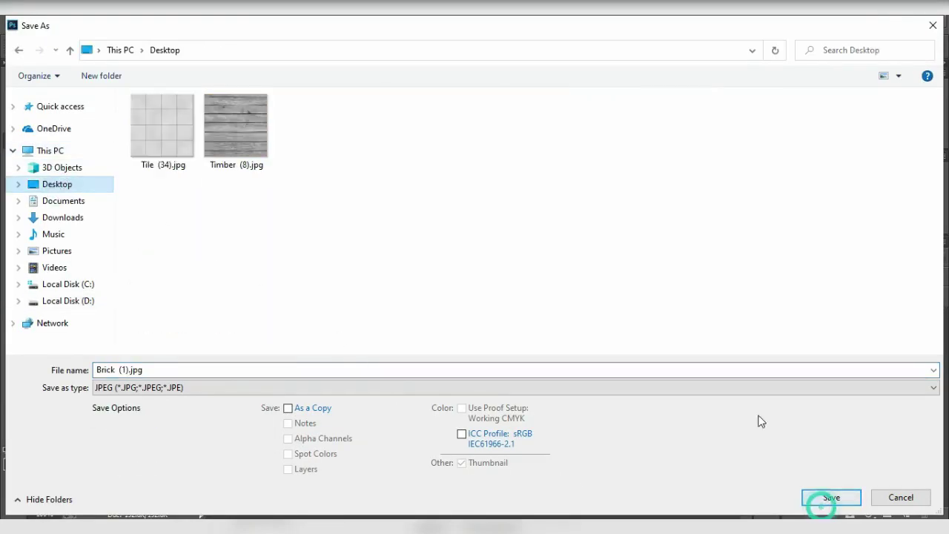
{"action": "left_click", "coordinate": [831, 500]}
{"action": "left_click", "coordinate": [556, 141]}
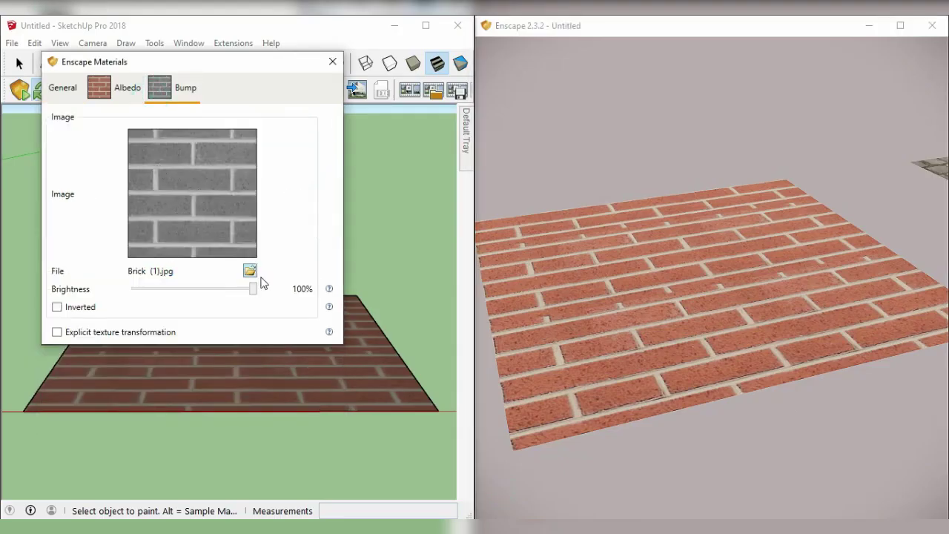
Load the grey Brick (1).jpg as the brick material's Enscape bump image.
{"action": "left_click", "coordinate": [251, 272]}
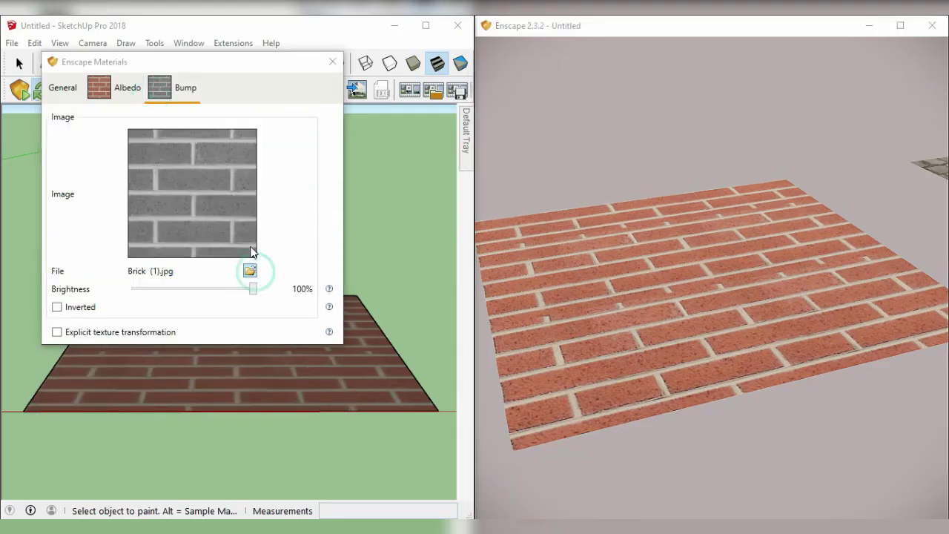
{"action": "double_click", "coordinate": [170, 132]}
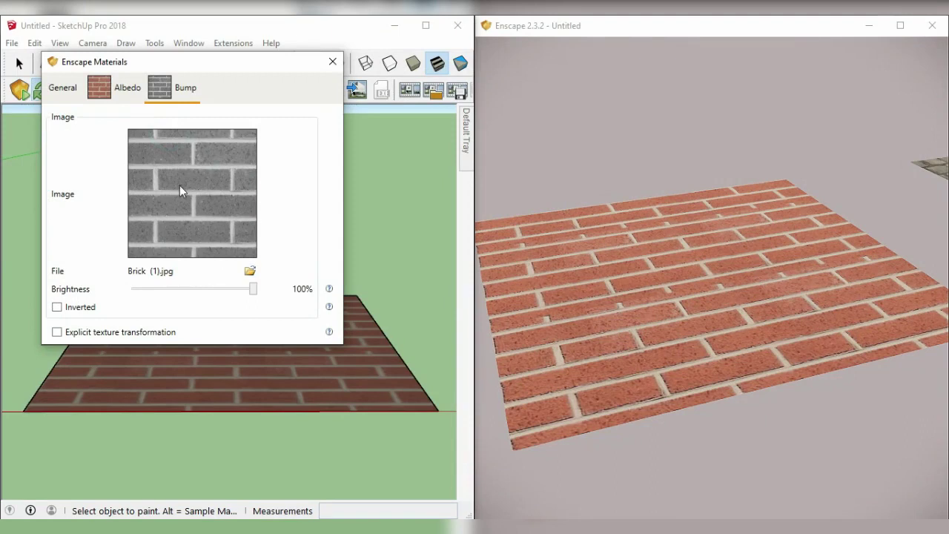
{"action": "left_click", "coordinate": [115, 88]}
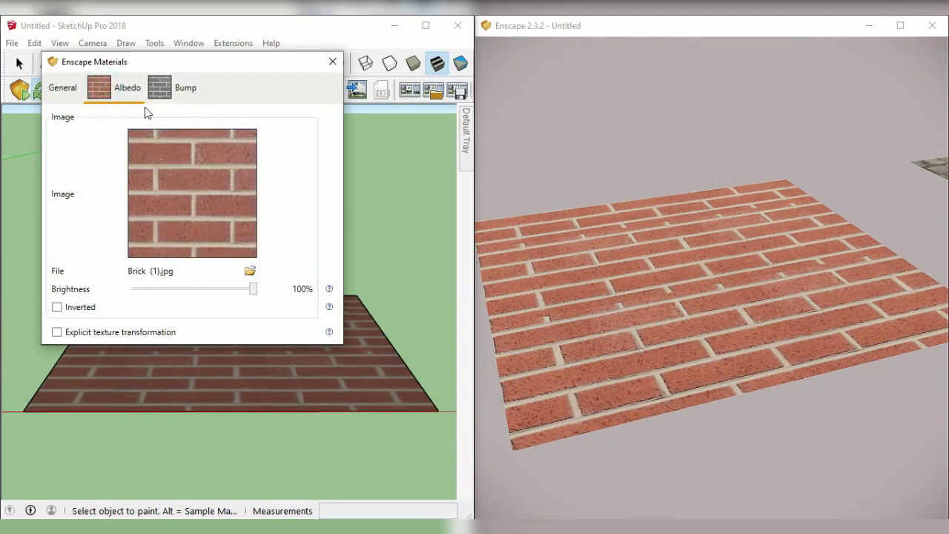
{"action": "left_click", "coordinate": [62, 87]}
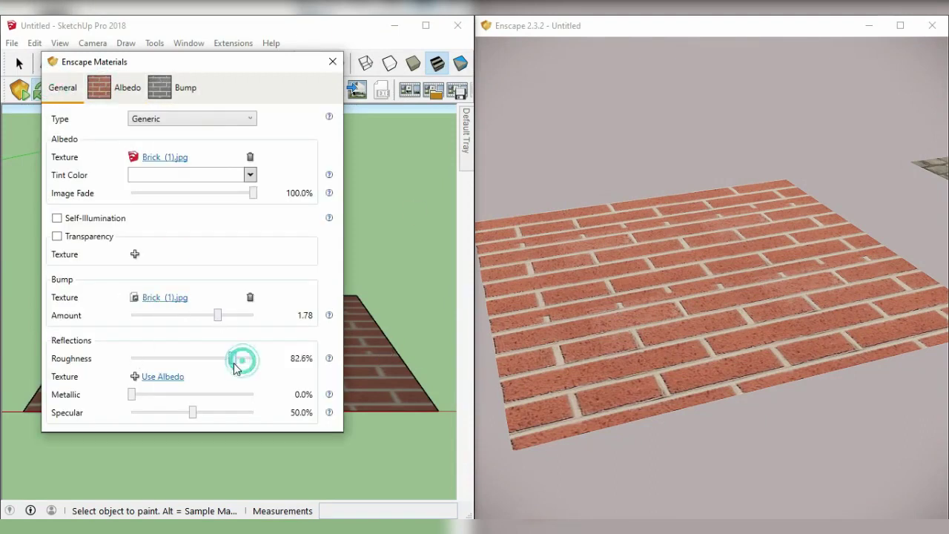
Drag the brick bump amount to its minimum -10, then to its maximum 10.00.
{"action": "scroll", "coordinate": [576, 374], "scroll_direction": "down", "scroll_amount": 2}
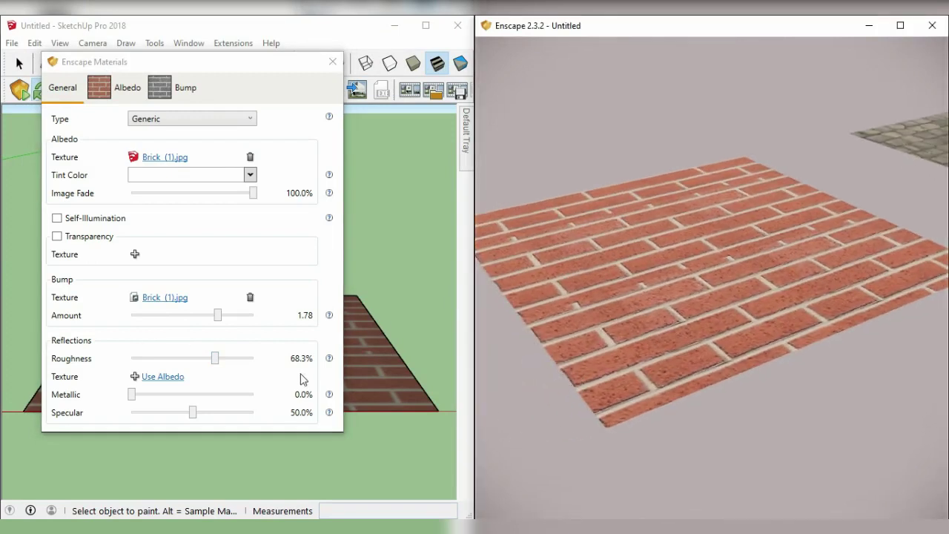
{"action": "left_click_drag", "start_coordinate": [215, 321], "coordinate": [95, 326]}
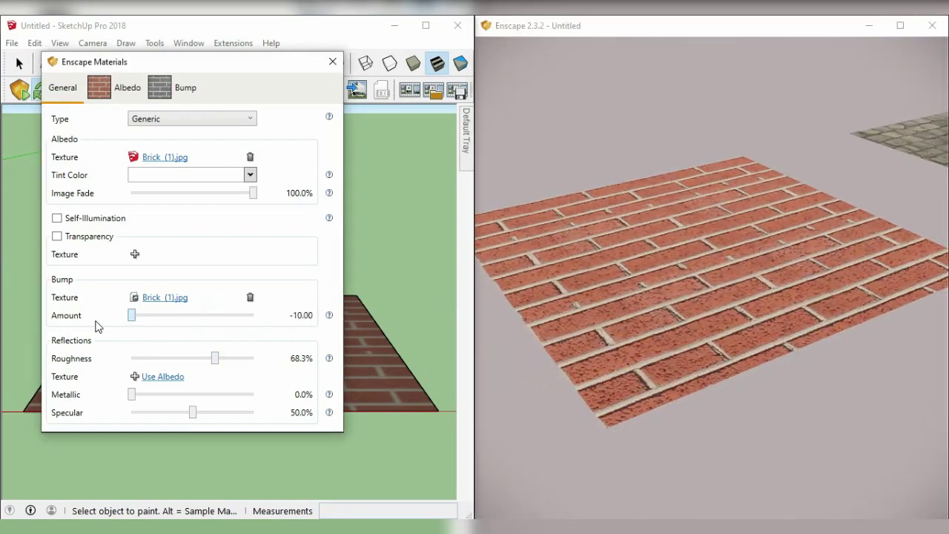
{"action": "left_click_drag", "start_coordinate": [252, 336], "coordinate": [376, 328]}
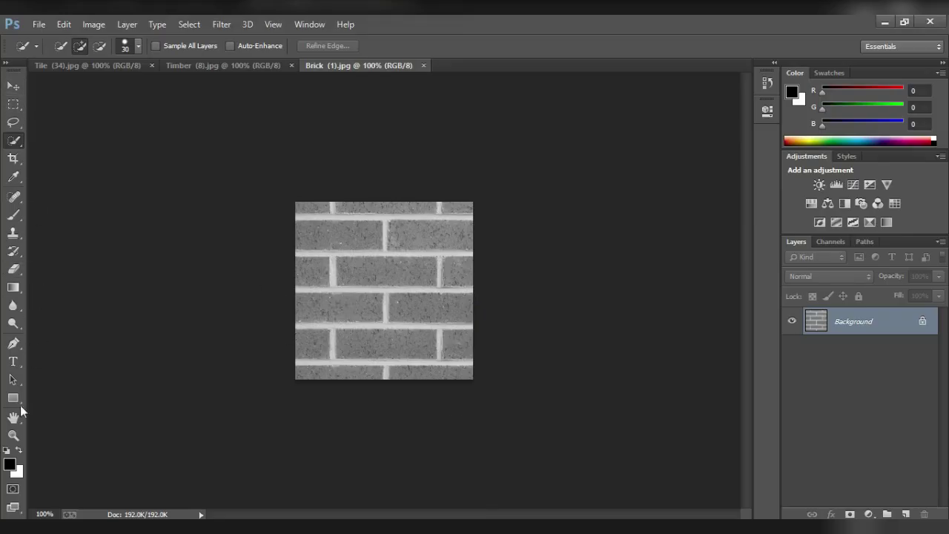
Zoom the brick image to 200% and cover the top-left brick with a grey rectangle.
{"action": "left_click", "coordinate": [14, 436]}
{"action": "left_click", "coordinate": [339, 254]}
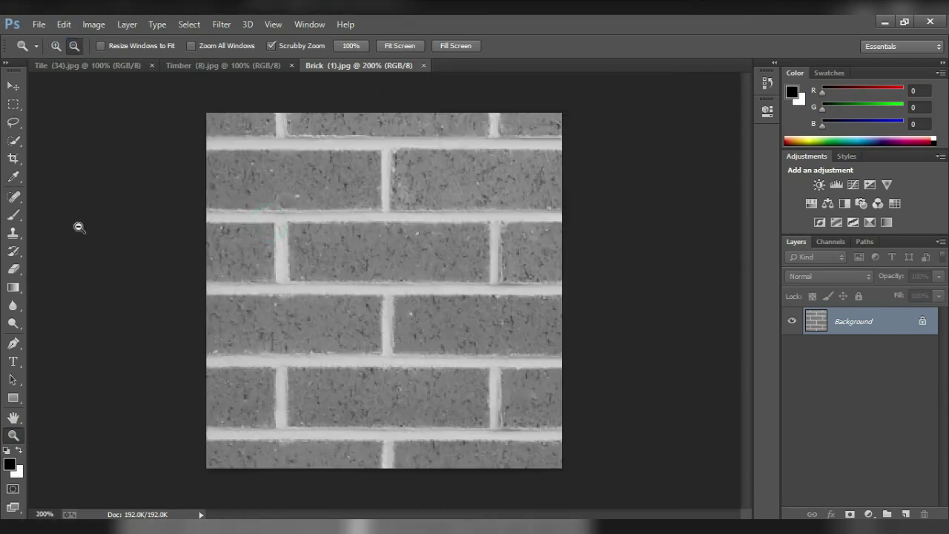
{"action": "left_click", "coordinate": [14, 401]}
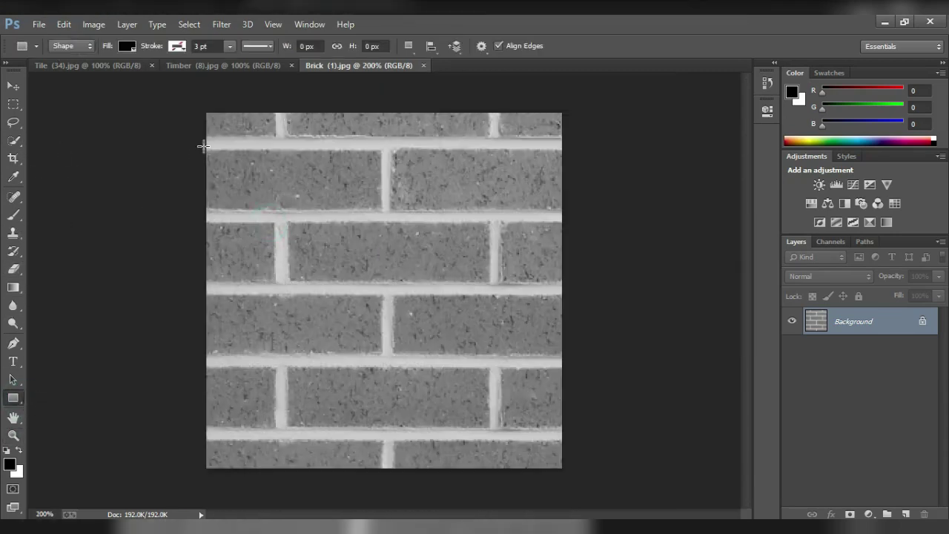
{"action": "left_click_drag", "start_coordinate": [206, 149], "coordinate": [383, 212]}
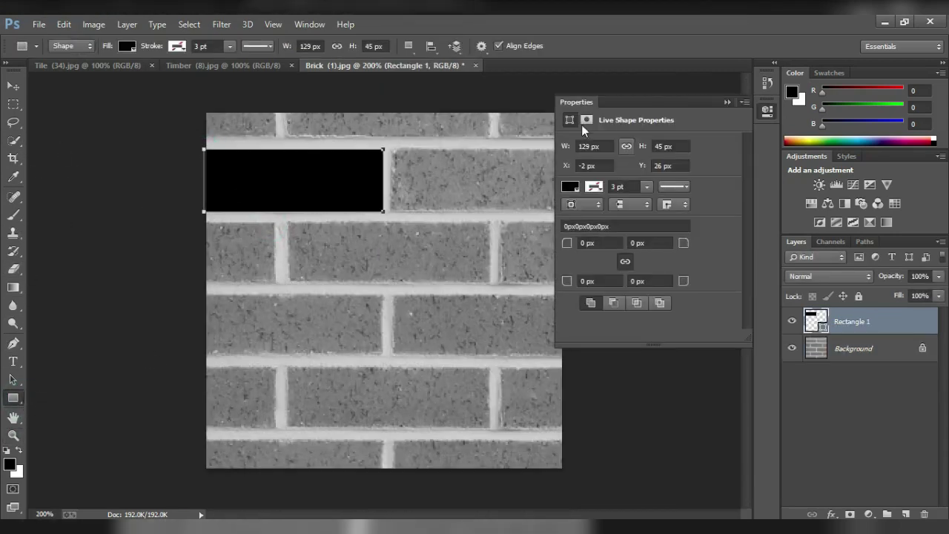
{"action": "left_click", "coordinate": [127, 46]}
{"action": "left_click", "coordinate": [419, 185]}
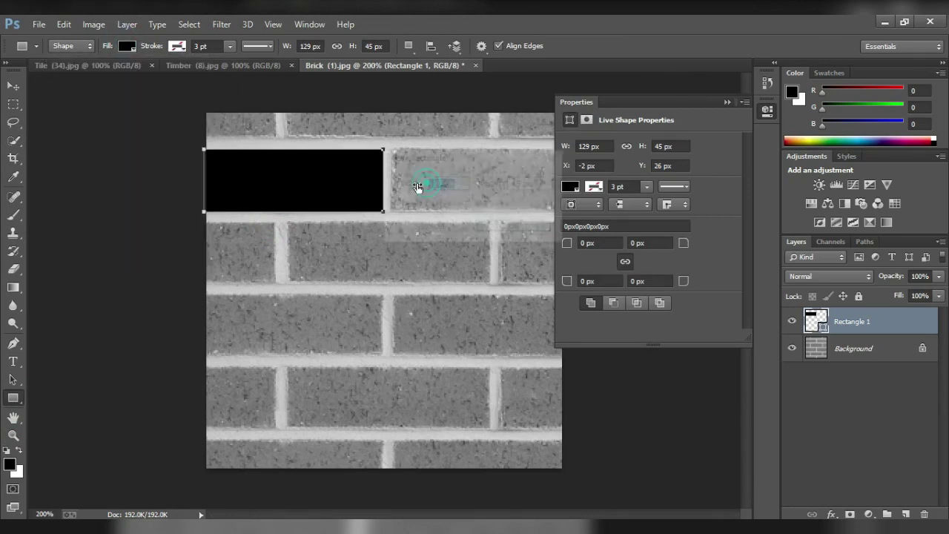
{"action": "left_click", "coordinate": [127, 46]}
{"action": "left_click", "coordinate": [178, 126]}
Create a second 129 by 45 grey rectangle and move it onto a left brick.
{"action": "left_click", "coordinate": [148, 374]}
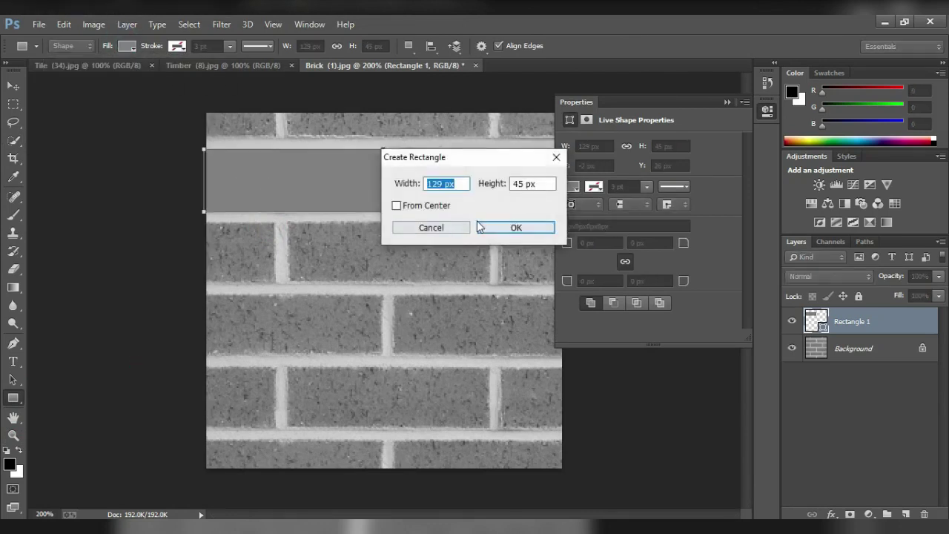
{"action": "left_click", "coordinate": [500, 225]}
{"action": "left_click_drag", "start_coordinate": [311, 401], "coordinate": [318, 381]}
{"action": "left_click", "coordinate": [13, 86]}
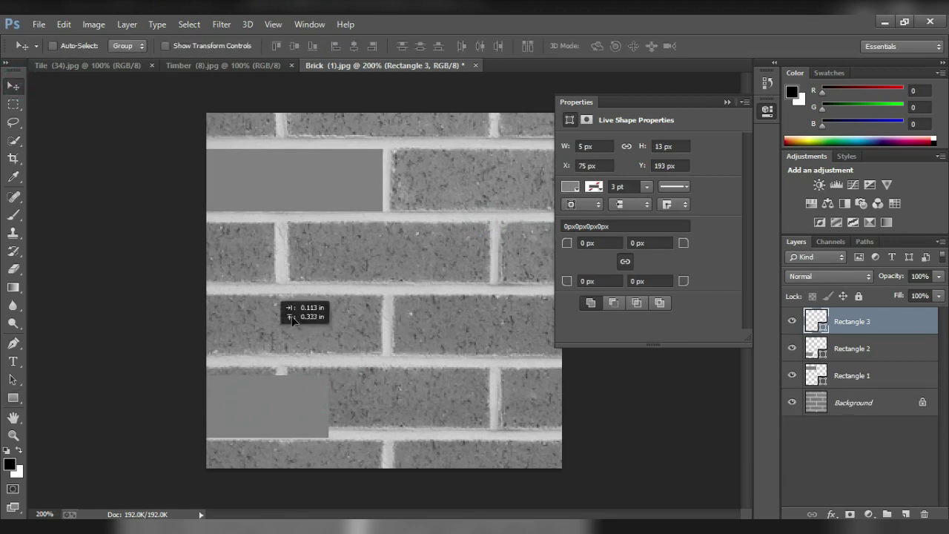
{"action": "left_click_drag", "start_coordinate": [307, 418], "coordinate": [358, 336]}
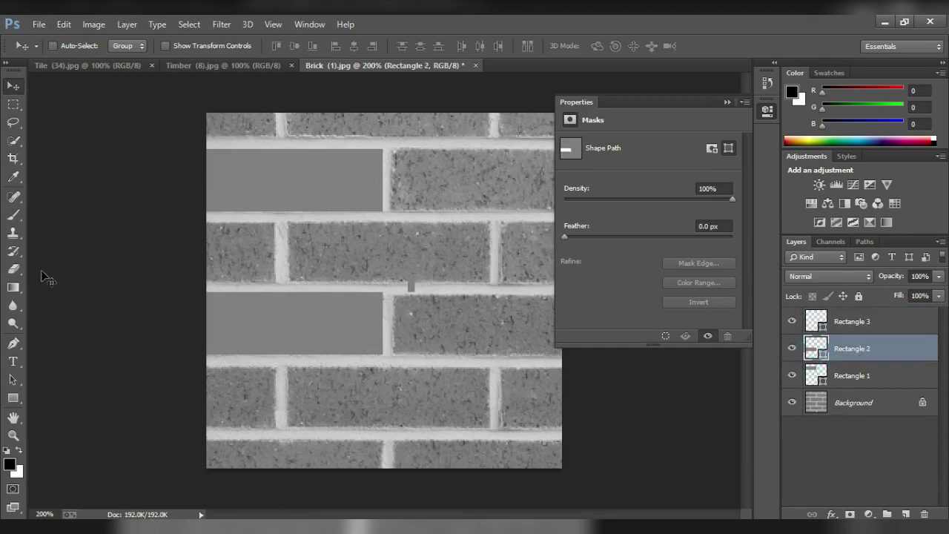
Cover the centre, right, upper-right, top-row and a middle-row brick with grey rectangles.
{"action": "key", "text": "u"}
{"action": "left_click_drag", "start_coordinate": [286, 221], "coordinate": [491, 282]}
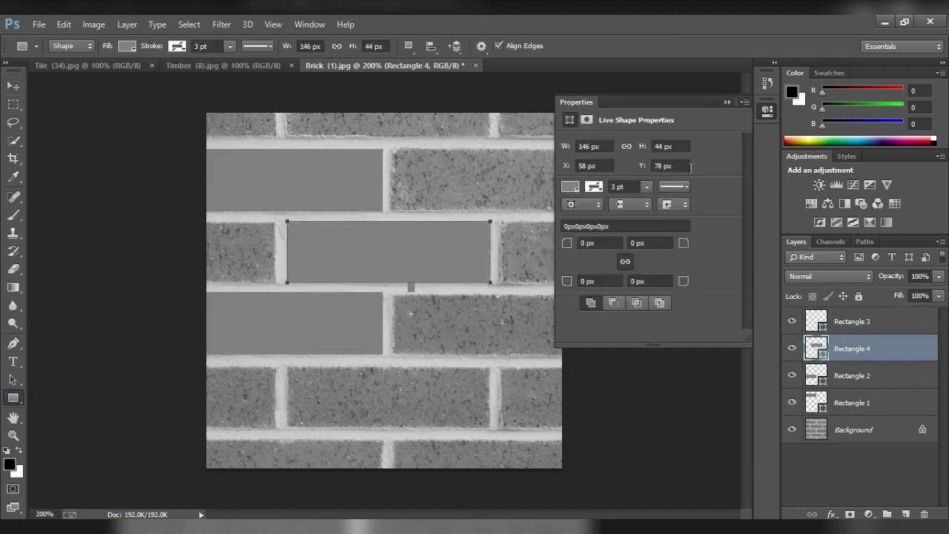
{"action": "left_click_drag", "start_coordinate": [503, 219], "coordinate": [564, 282]}
{"action": "left_click_drag", "start_coordinate": [392, 149], "coordinate": [563, 212]}
{"action": "left_click", "coordinate": [722, 106]}
{"action": "left_click_drag", "start_coordinate": [276, 114], "coordinate": [565, 138]}
{"action": "left_click", "coordinate": [735, 96]}
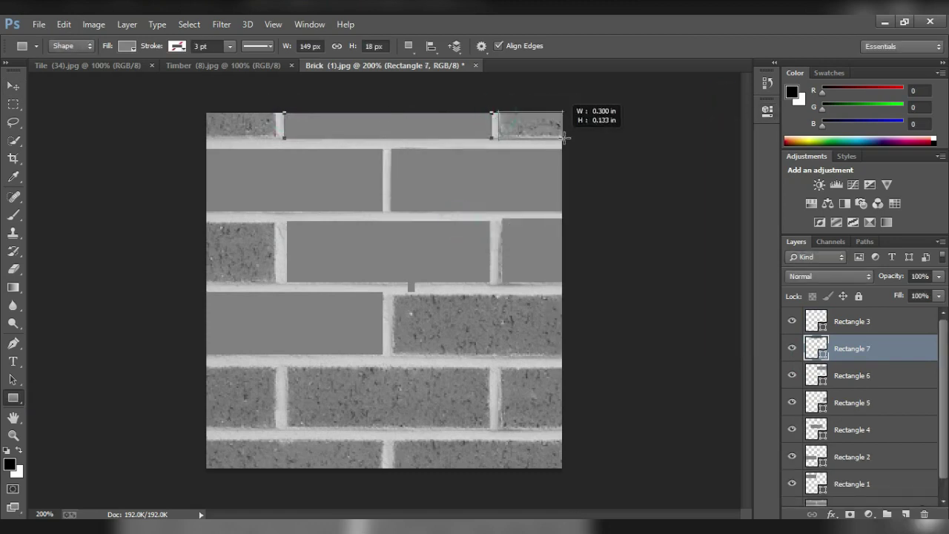
{"action": "left_click", "coordinate": [735, 100]}
{"action": "left_click_drag", "start_coordinate": [392, 292], "coordinate": [565, 357]}
{"action": "left_click", "coordinate": [728, 102]}
Cover the lower-row, bottom-row, left-column and top-left corner bricks with grey rectangles.
{"action": "left_click_drag", "start_coordinate": [285, 368], "coordinate": [490, 428]}
{"action": "left_click", "coordinate": [727, 102]}
{"action": "left_click_drag", "start_coordinate": [500, 368], "coordinate": [569, 430]}
{"action": "left_click", "coordinate": [727, 101]}
{"action": "left_click_drag", "start_coordinate": [391, 441], "coordinate": [565, 467]}
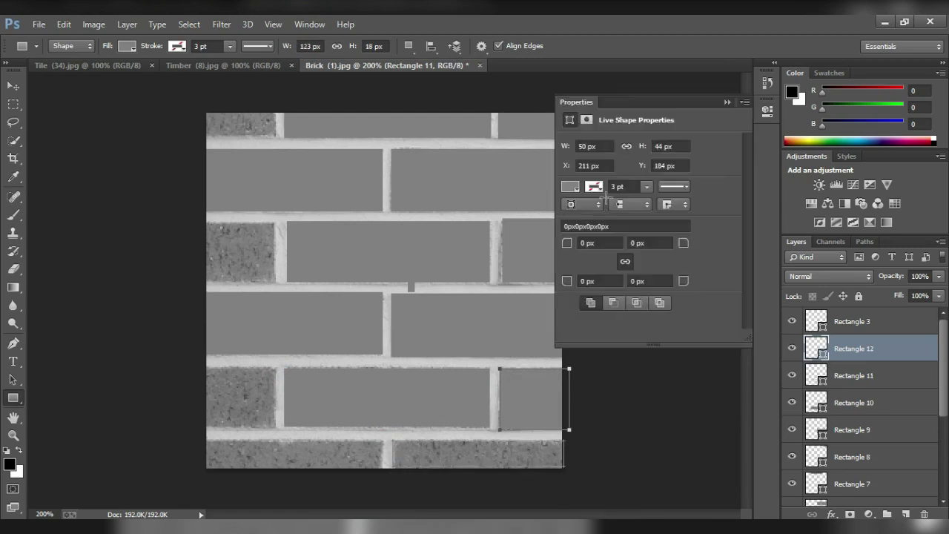
{"action": "left_click_drag", "start_coordinate": [382, 438], "coordinate": [206, 469]}
{"action": "left_click", "coordinate": [728, 102]}
{"action": "left_click_drag", "start_coordinate": [203, 368], "coordinate": [278, 430]}
{"action": "left_click", "coordinate": [724, 98]}
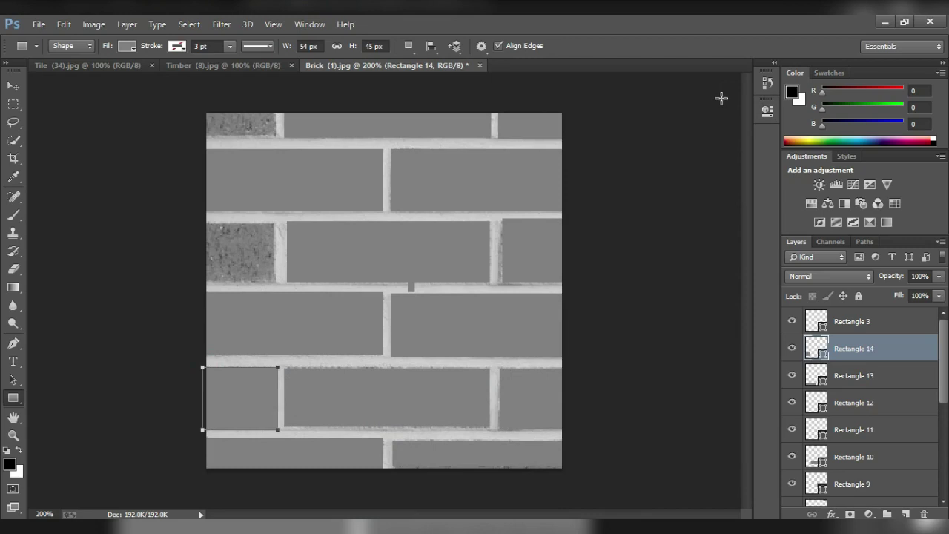
{"action": "left_click_drag", "start_coordinate": [201, 220], "coordinate": [276, 284]}
{"action": "left_click", "coordinate": [519, 150]}
{"action": "left_click_drag", "start_coordinate": [195, 108], "coordinate": [279, 137]}
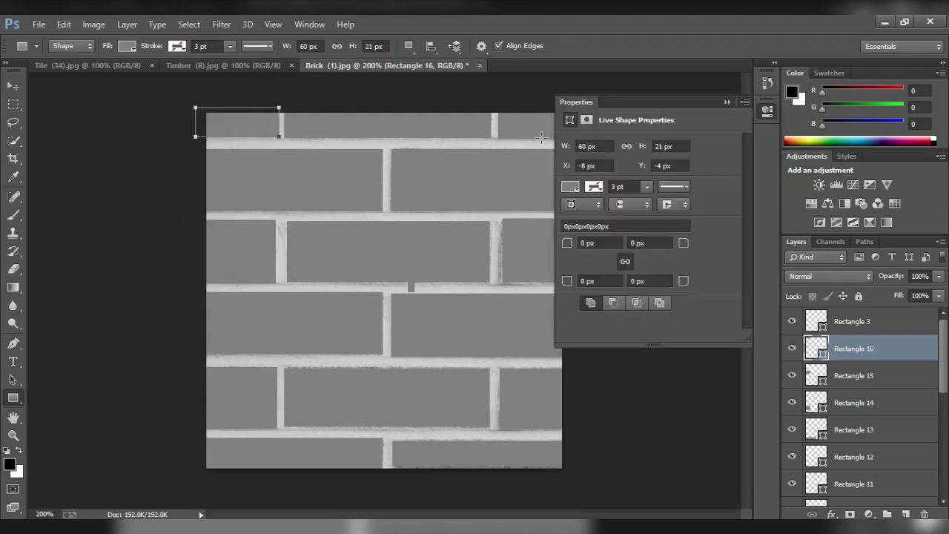
{"action": "left_click", "coordinate": [724, 104]}
Check the rectangle layers' placement, then start saving the image as Brick (1).psd.
{"action": "scroll", "coordinate": [850, 448], "scroll_direction": "down", "scroll_amount": 2}
{"action": "left_click", "coordinate": [812, 430]}
{"action": "scroll", "coordinate": [816, 430], "scroll_direction": "down", "scroll_amount": 3}
{"action": "left_click", "coordinate": [822, 385]}
{"action": "left_click", "coordinate": [815, 438]}
{"action": "left_click", "coordinate": [816, 411]}
{"action": "scroll", "coordinate": [816, 416], "scroll_direction": "up", "scroll_amount": 1}
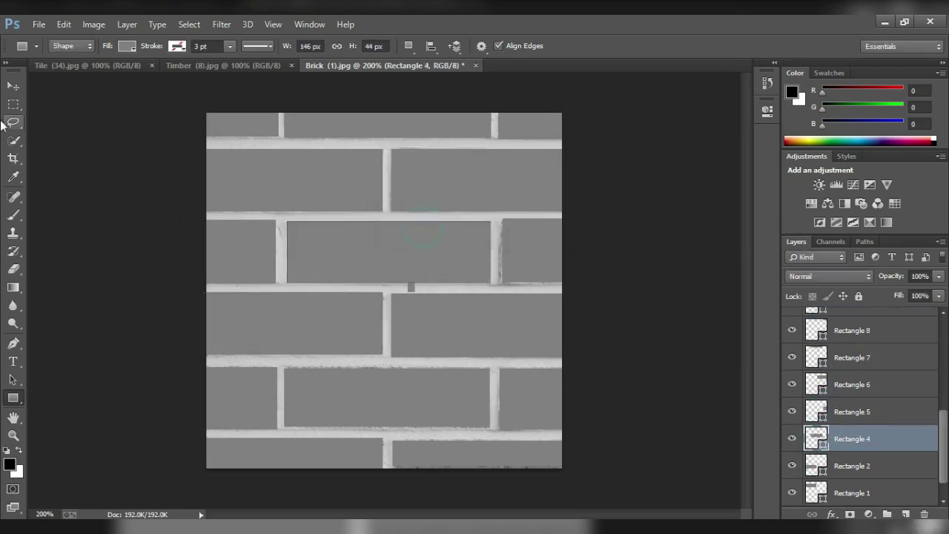
{"action": "left_click", "coordinate": [14, 86]}
{"action": "scroll", "coordinate": [824, 379], "scroll_direction": "up", "scroll_amount": 1}
{"action": "left_click", "coordinate": [822, 330]}
{"action": "scroll", "coordinate": [822, 343], "scroll_direction": "up", "scroll_amount": 2}
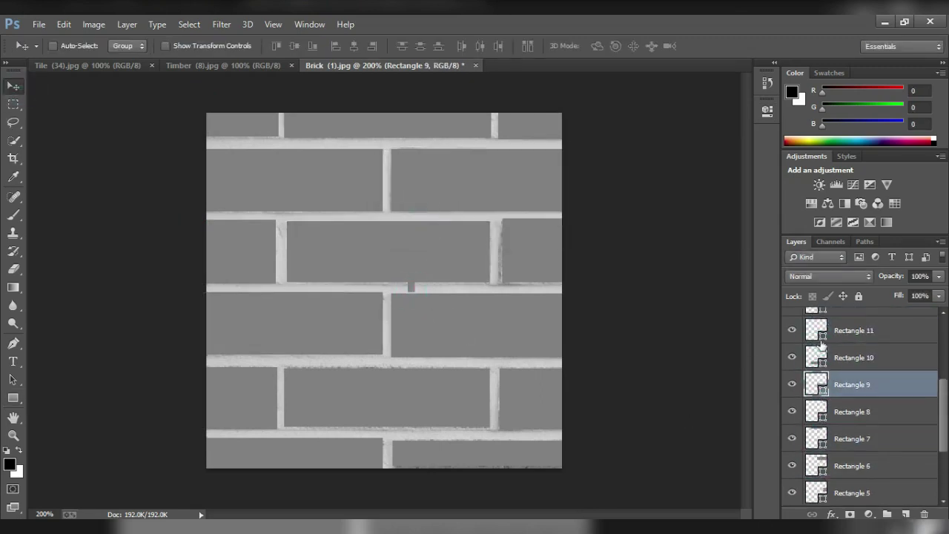
{"action": "left_click", "coordinate": [822, 338]}
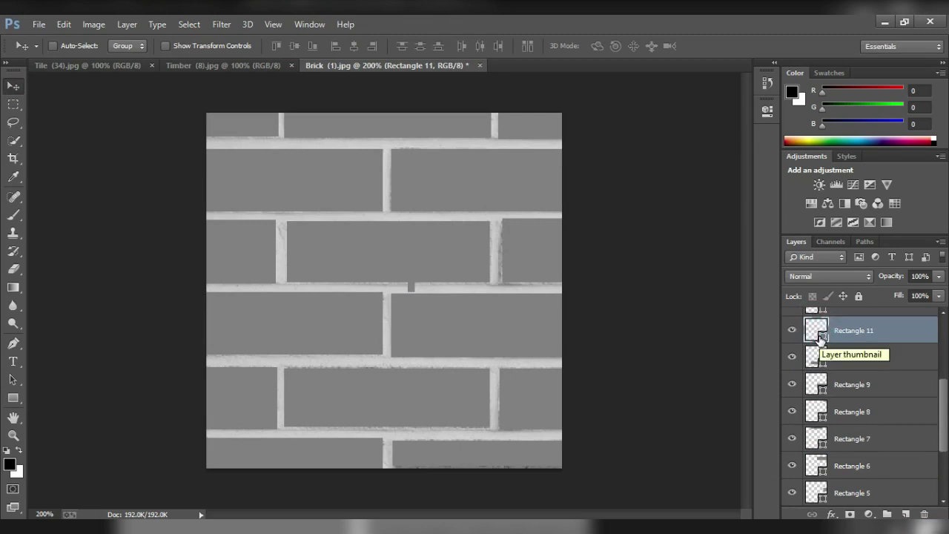
{"action": "scroll", "coordinate": [821, 338], "scroll_direction": "up", "scroll_amount": 1}
{"action": "scroll", "coordinate": [820, 337], "scroll_direction": "up", "scroll_amount": 1}
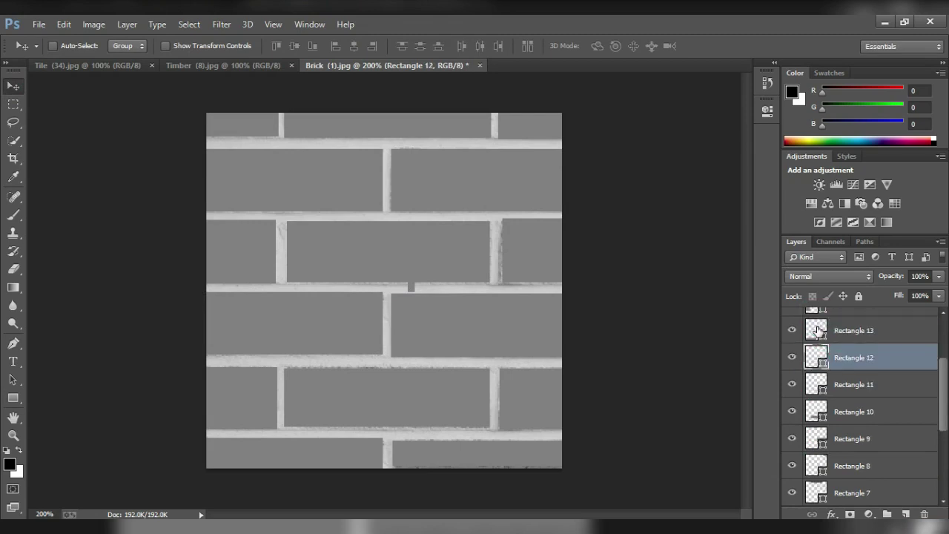
{"action": "left_click", "coordinate": [819, 330]}
{"action": "scroll", "coordinate": [818, 330], "scroll_direction": "up", "scroll_amount": 1}
{"action": "left_click", "coordinate": [817, 327]}
{"action": "scroll", "coordinate": [909, 375], "scroll_direction": "down", "scroll_amount": 1}
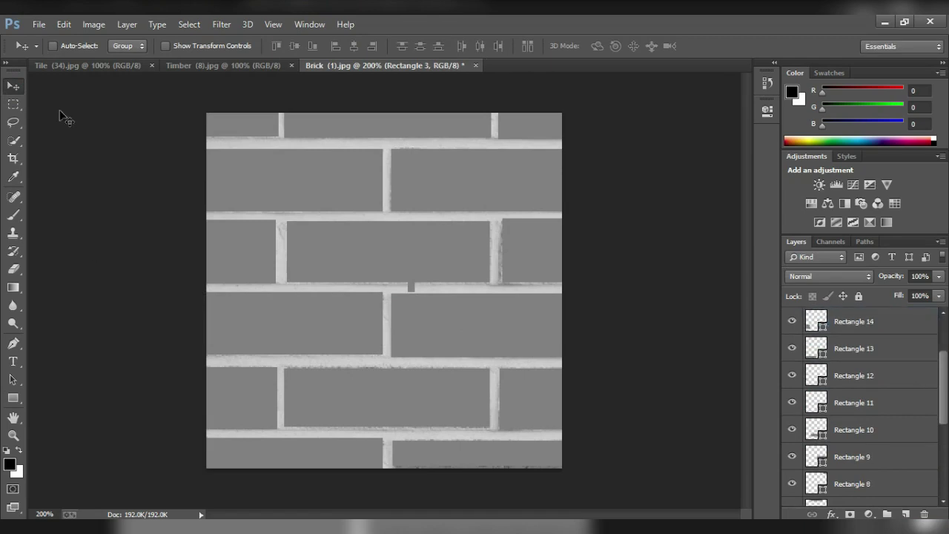
{"action": "left_click", "coordinate": [38, 23]}
{"action": "left_click", "coordinate": [63, 179]}
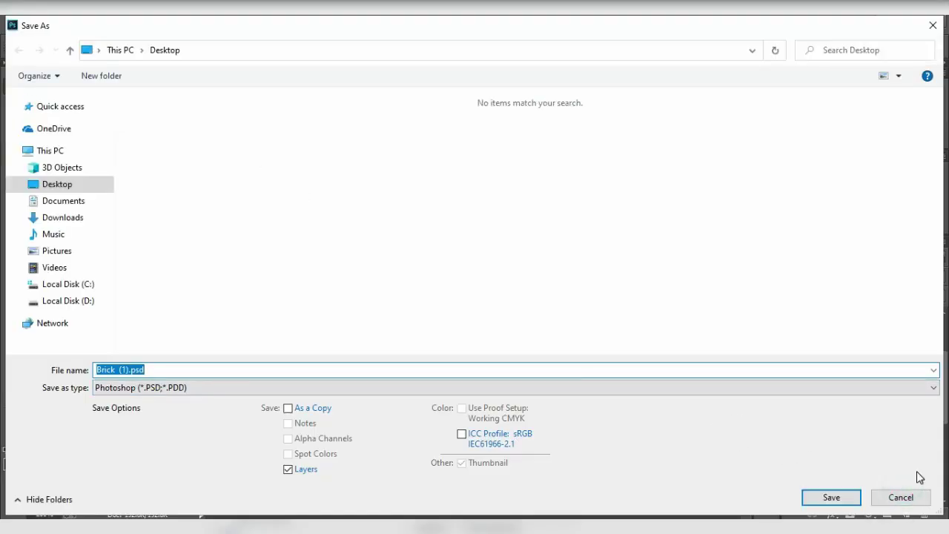
Save the edited brick map as a PNG copy named Brick (1).png with default PNG options.
{"action": "left_click", "coordinate": [901, 497]}
{"action": "left_click", "coordinate": [39, 23]}
{"action": "left_click", "coordinate": [68, 179]}
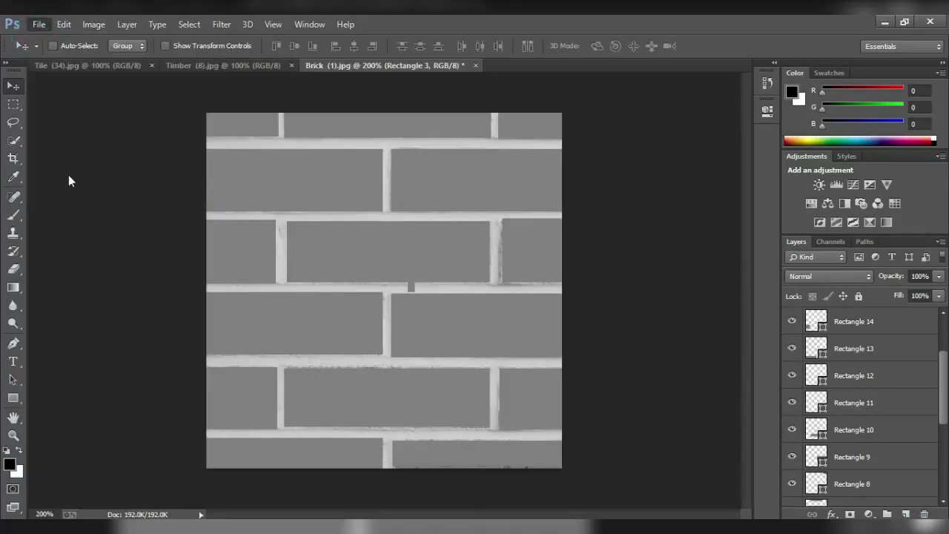
{"action": "left_click", "coordinate": [182, 387]}
{"action": "left_click", "coordinate": [134, 331]}
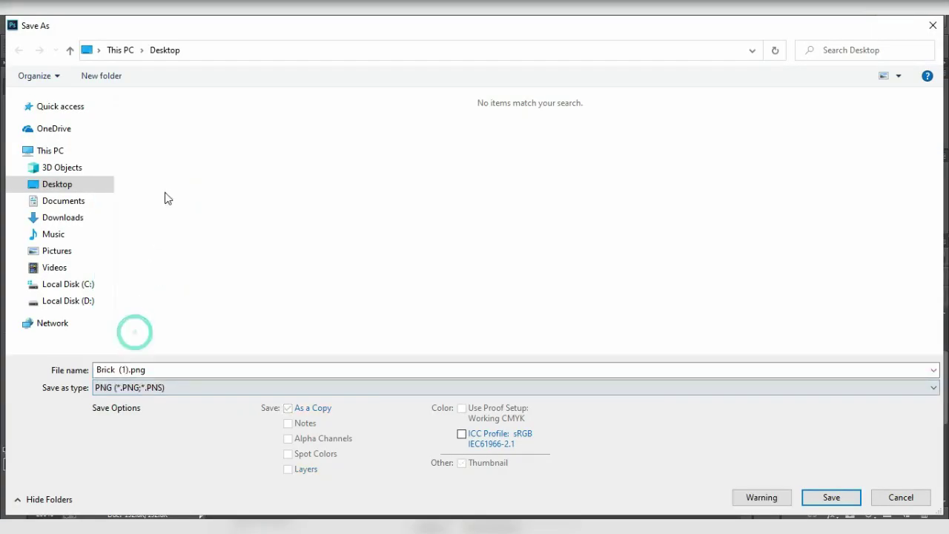
{"action": "key", "text": "Return"}
{"action": "left_click", "coordinate": [527, 173]}
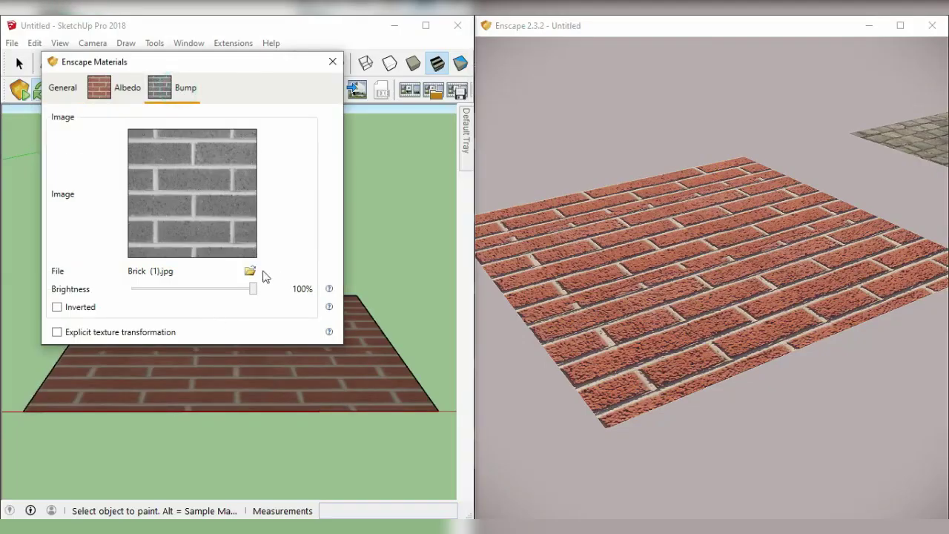
Load Brick (1).png as the brick bump at amount 1.74, roughness about 55% from the texture.
{"action": "left_click", "coordinate": [250, 271]}
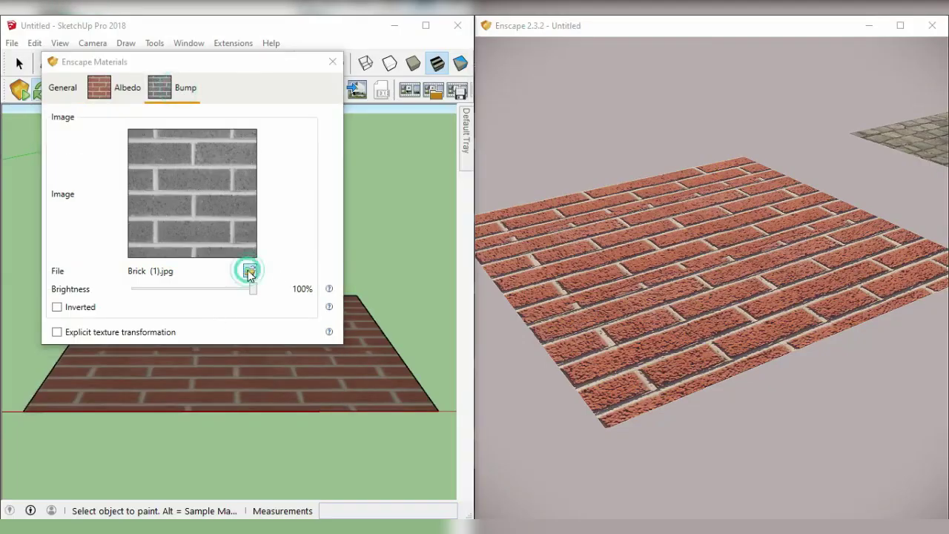
{"action": "left_click", "coordinate": [238, 145]}
{"action": "double_click", "coordinate": [238, 145]}
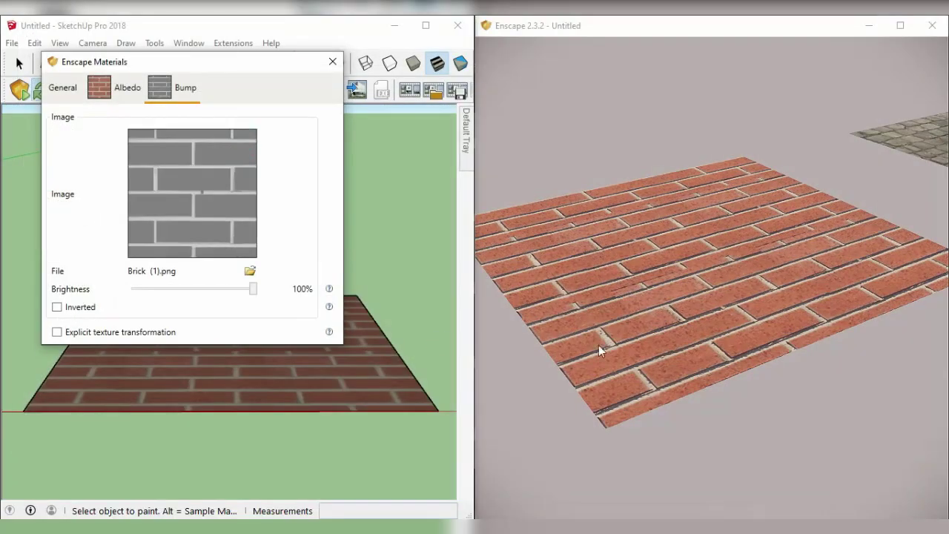
{"action": "left_click", "coordinate": [65, 89]}
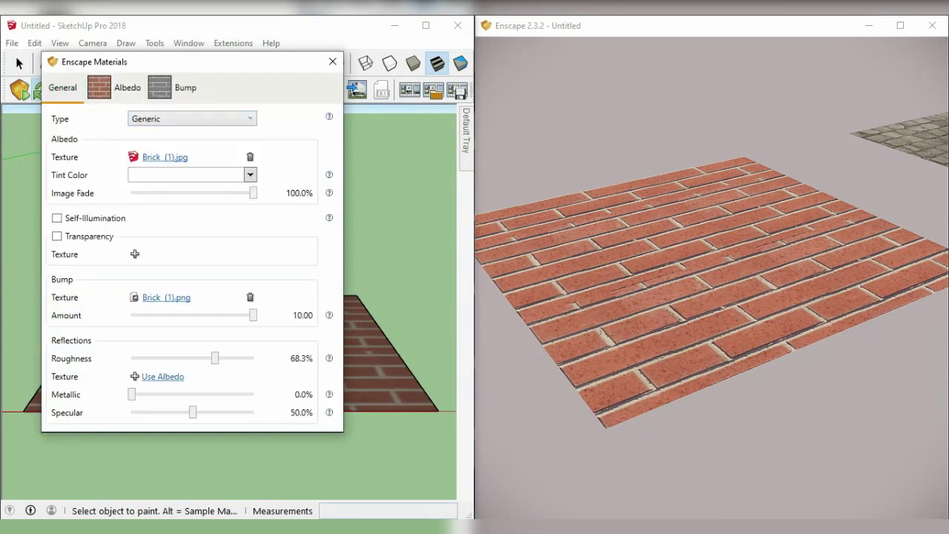
{"action": "scroll", "coordinate": [712, 281], "scroll_direction": "down", "scroll_amount": 3}
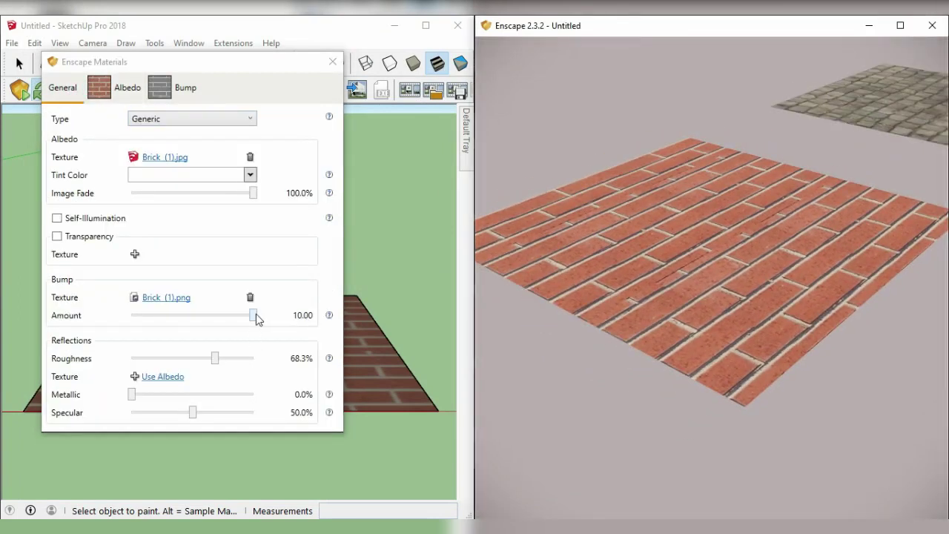
{"action": "left_click_drag", "start_coordinate": [255, 315], "coordinate": [220, 316]}
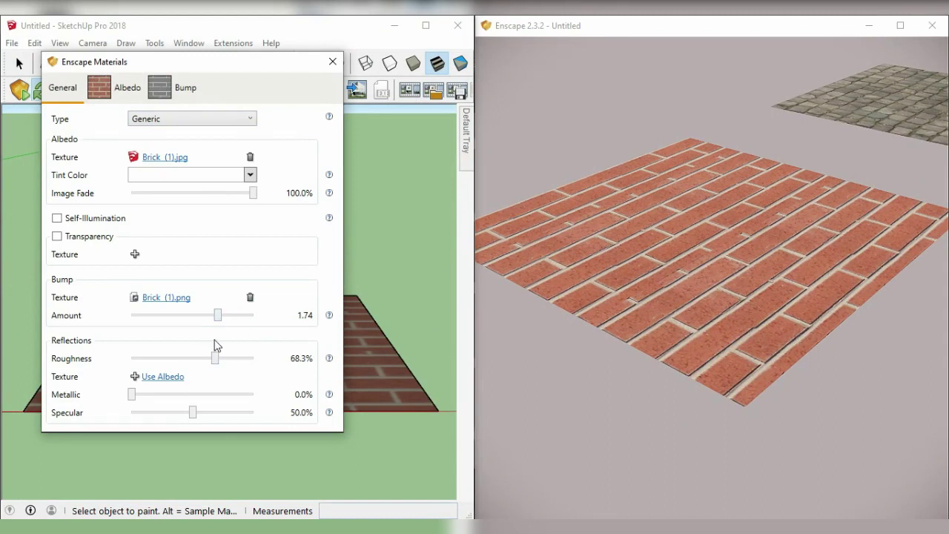
{"action": "left_click_drag", "start_coordinate": [218, 357], "coordinate": [205, 358]}
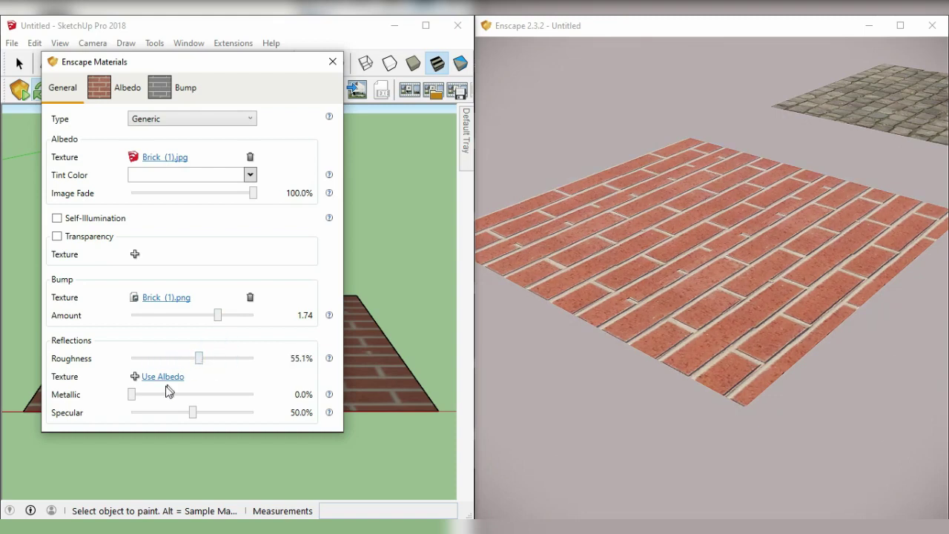
{"action": "left_click", "coordinate": [164, 380]}
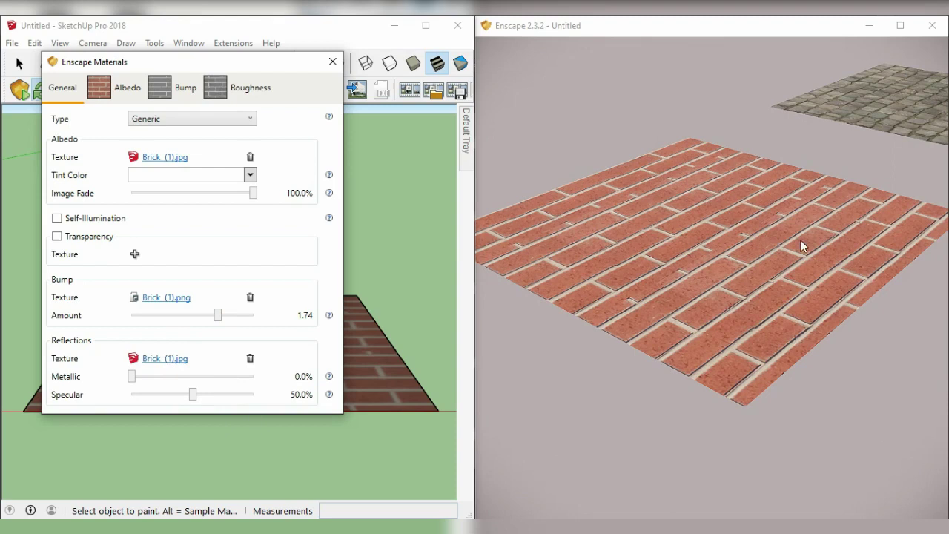
Shift the render view over to the paving square and sample its material.
{"action": "left_click", "coordinate": [801, 240]}
{"action": "scroll", "coordinate": [800, 240], "scroll_direction": "up", "scroll_amount": 3}
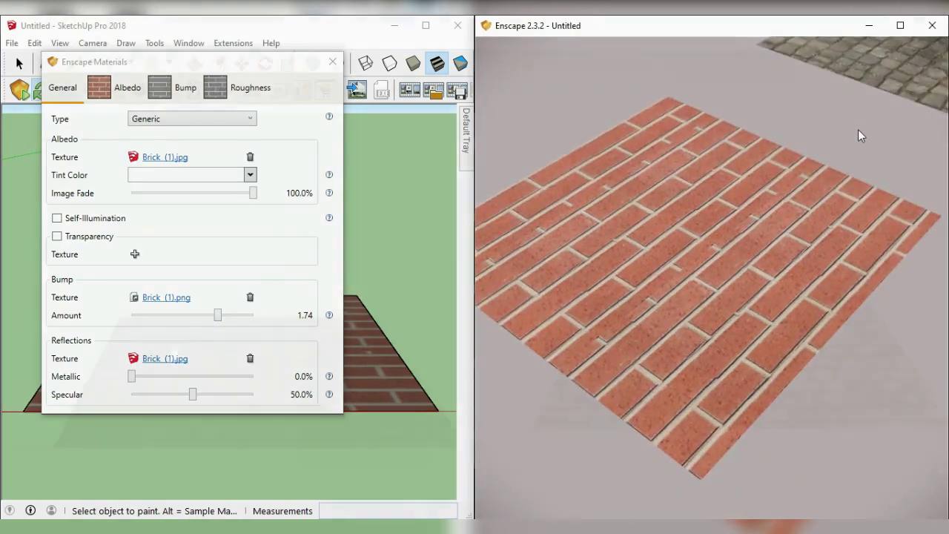
{"action": "left_click_drag", "start_coordinate": [267, 413], "coordinate": [285, 429]}
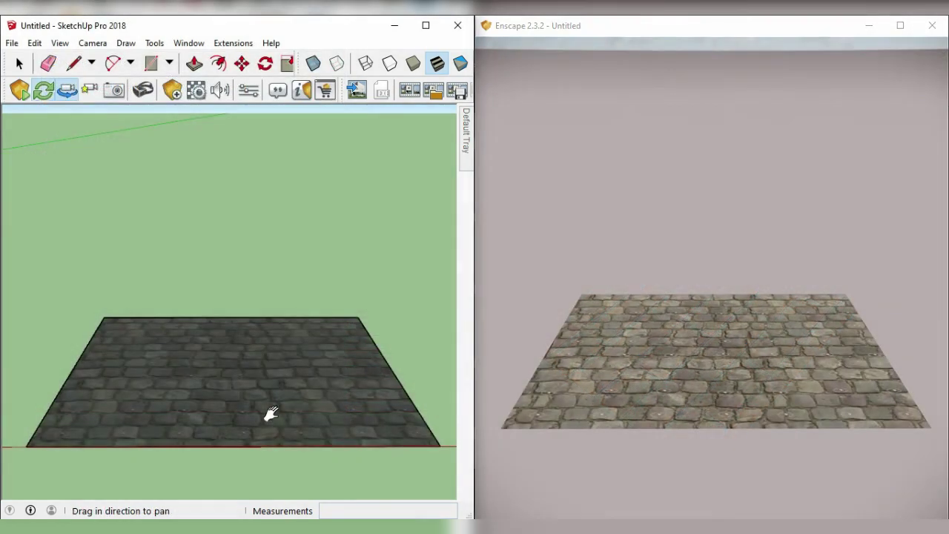
{"action": "left_click", "coordinate": [451, 189]}
{"action": "left_click", "coordinate": [172, 89]}
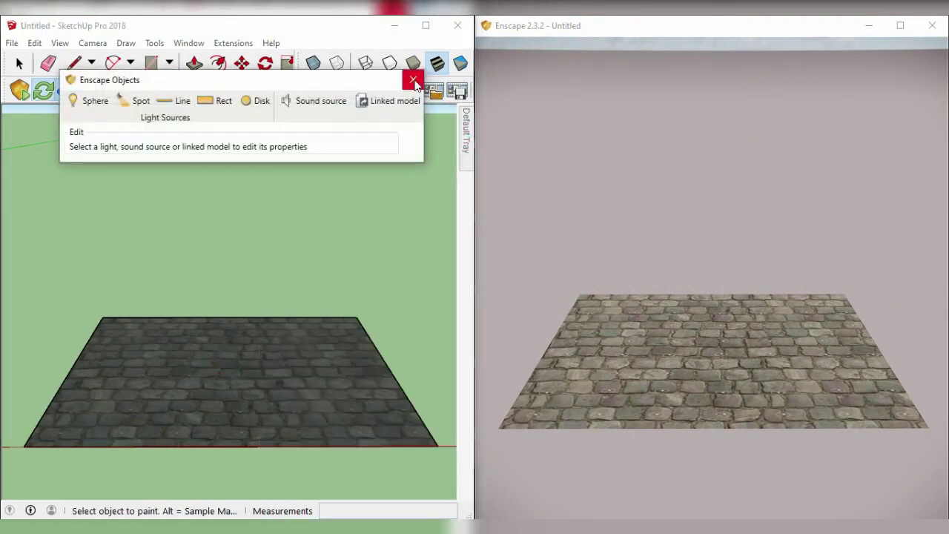
Use the paving's own Paving (10).jpg texture as its bump map at strength -10.
{"action": "left_click", "coordinate": [414, 79]}
{"action": "left_click", "coordinate": [197, 90]}
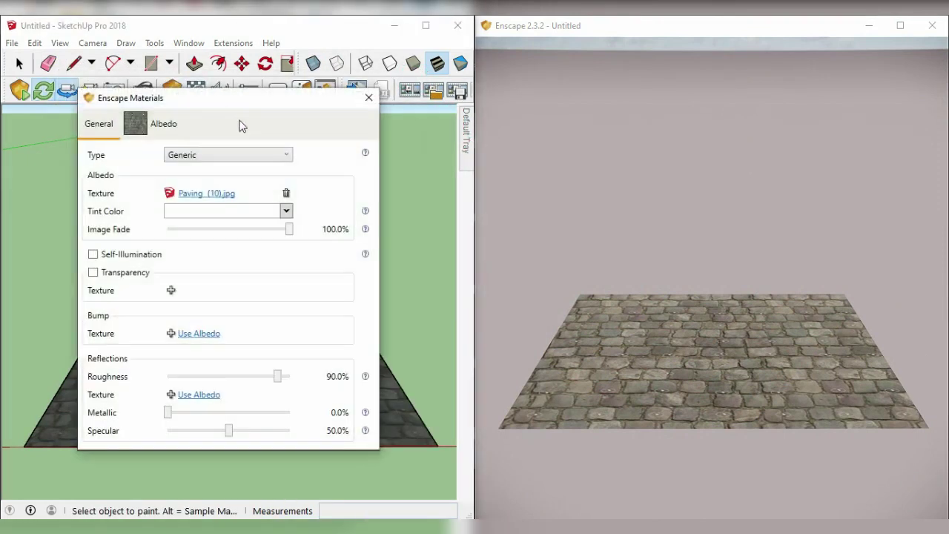
{"action": "left_click", "coordinate": [199, 334]}
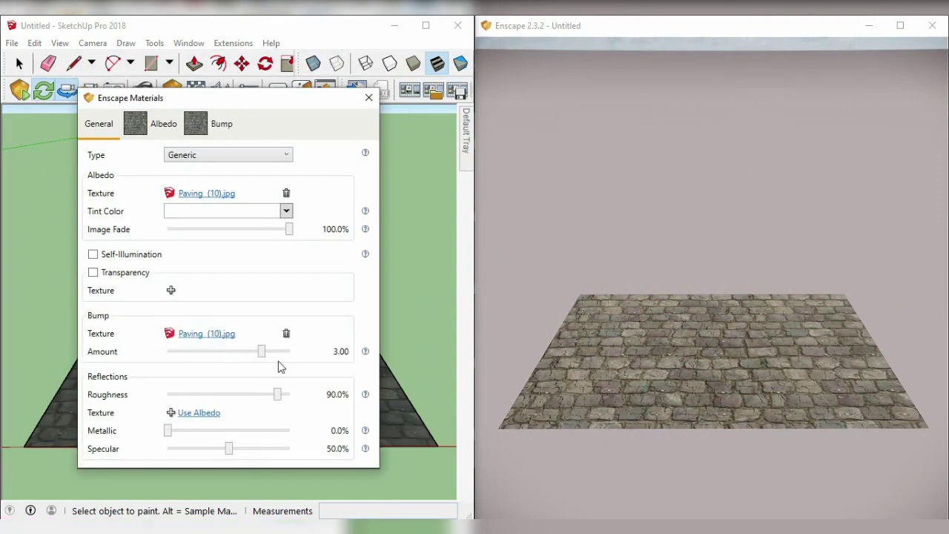
{"action": "mouse_move", "coordinate": [286, 356]}
{"action": "left_mouse_down"}
{"action": "mouse_move", "coordinate": [205, 362]}
{"action": "mouse_move", "coordinate": [178, 353]}
{"action": "left_mouse_up"}
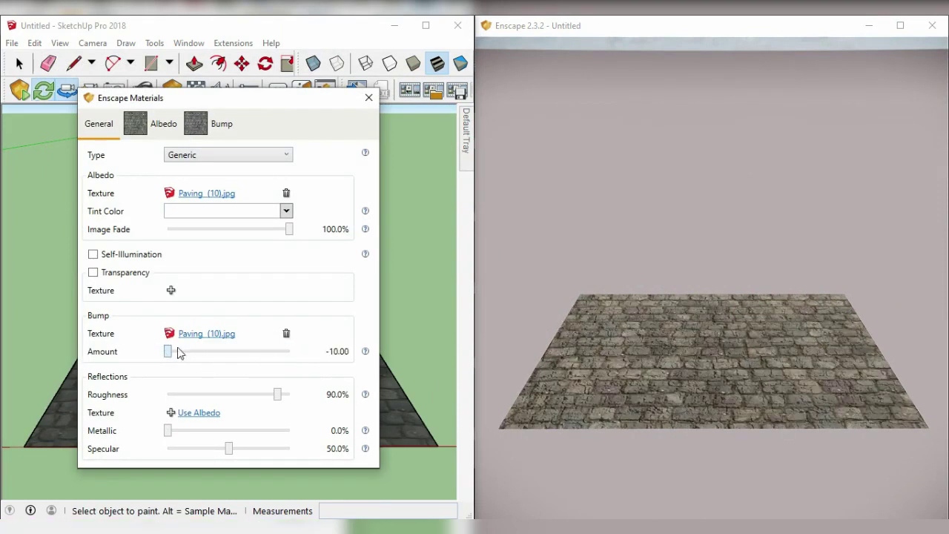
{"action": "left_click", "coordinate": [208, 124]}
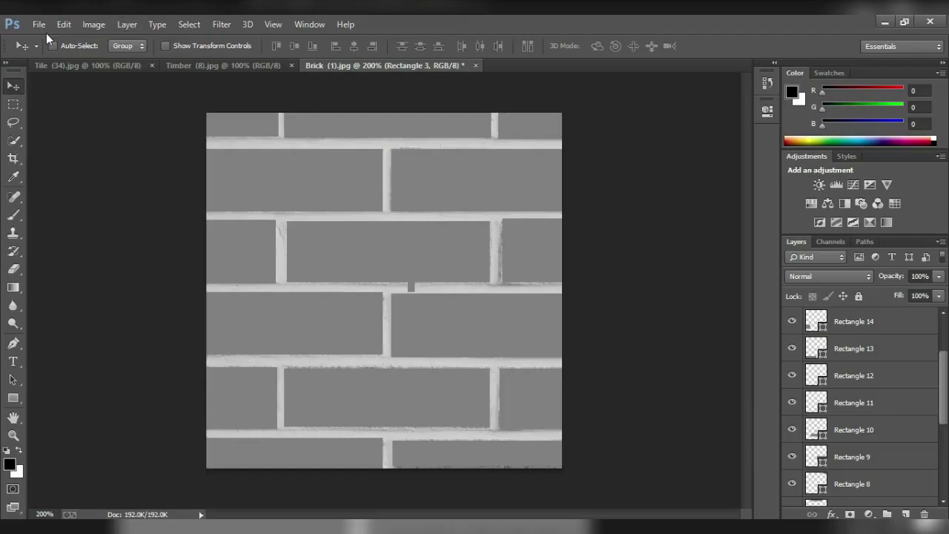
Open Paving (10).jpg and Paving (11).jpg from the Paving textures folder, working on Paving (10).
{"action": "left_click", "coordinate": [37, 25]}
{"action": "left_click", "coordinate": [44, 50]}
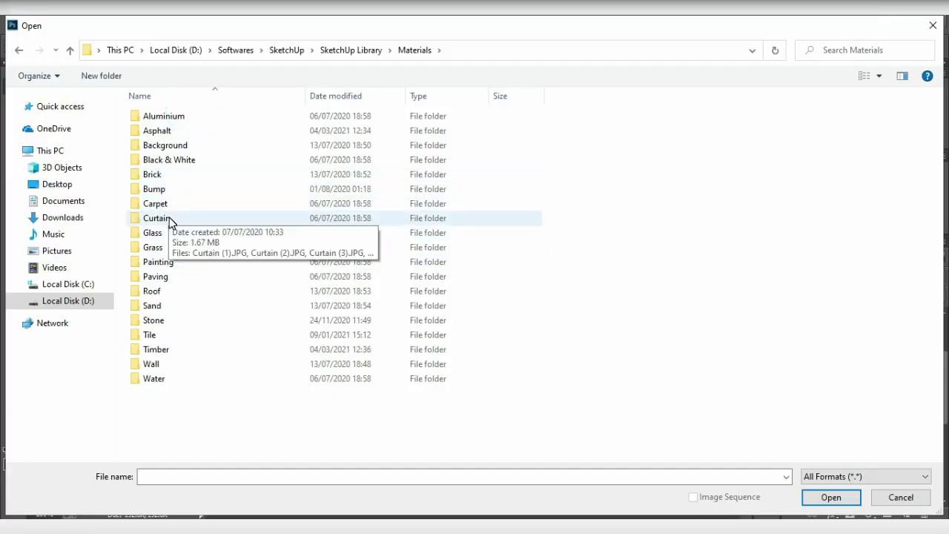
{"action": "double_click", "coordinate": [162, 276]}
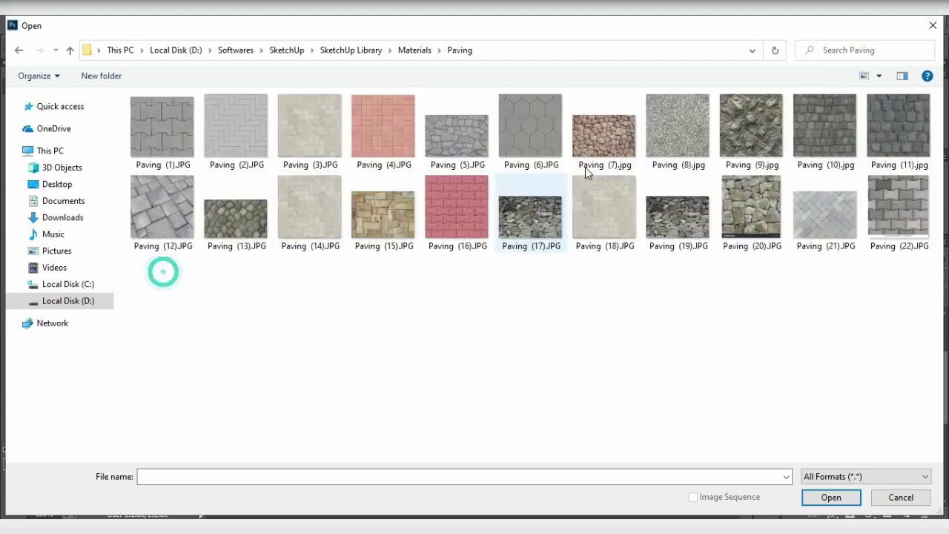
{"action": "double_click", "coordinate": [839, 125]}
{"action": "left_click", "coordinate": [37, 24]}
{"action": "left_click", "coordinate": [42, 55]}
{"action": "double_click", "coordinate": [881, 120]}
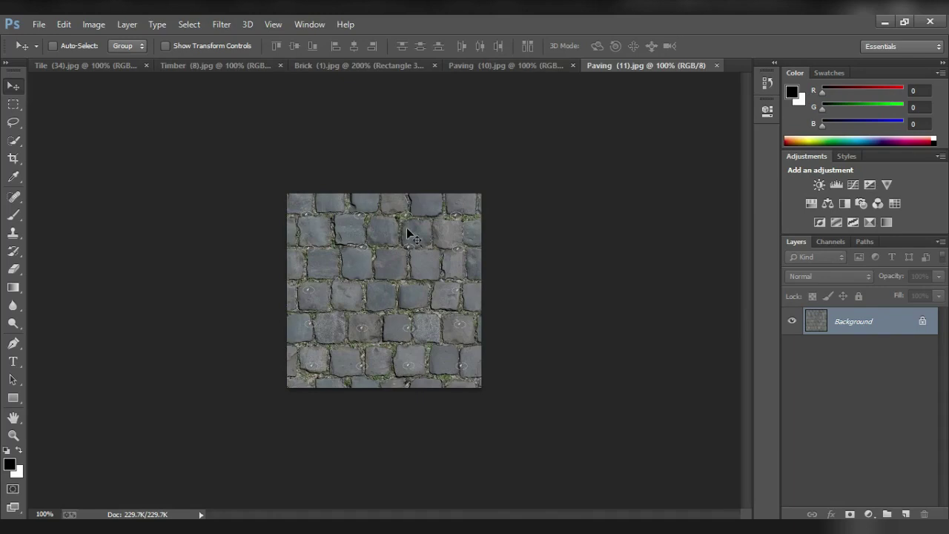
{"action": "left_click", "coordinate": [551, 65]}
Apply a white-to-black Gradient Map to Paving (10).jpg to make it greyscale.
{"action": "left_click", "coordinate": [93, 24]}
{"action": "mouse_move", "coordinate": [114, 60]}
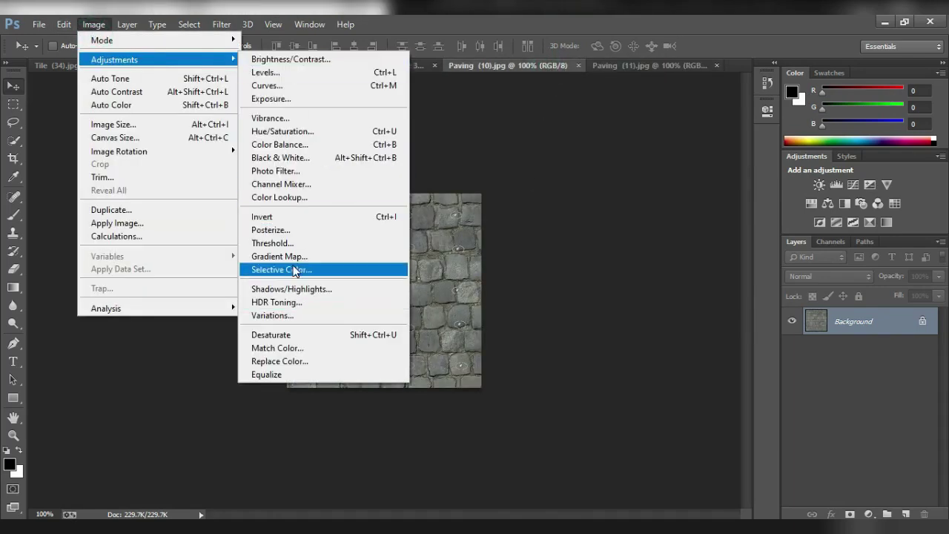
{"action": "left_click", "coordinate": [279, 256]}
{"action": "left_click", "coordinate": [465, 188]}
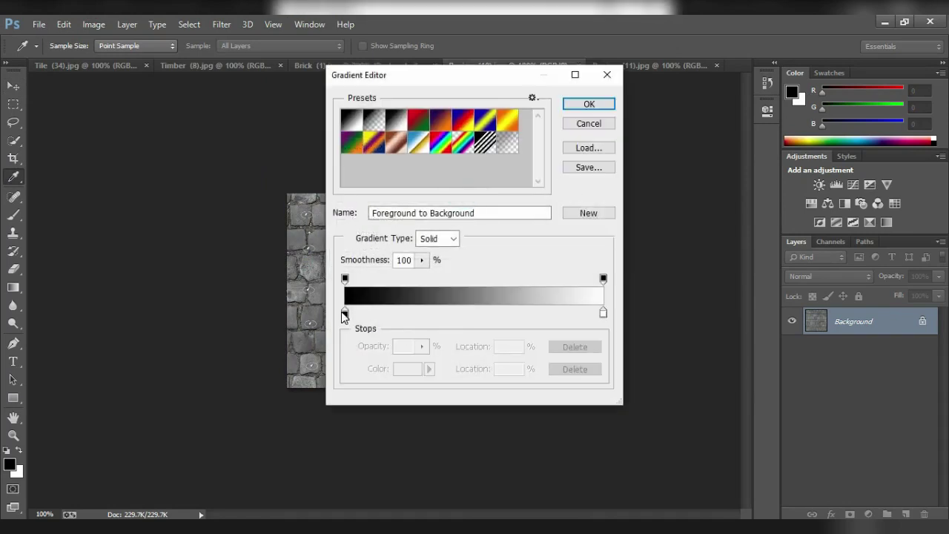
{"action": "left_click", "coordinate": [344, 312]}
{"action": "left_click", "coordinate": [428, 369]}
{"action": "left_click", "coordinate": [413, 371]}
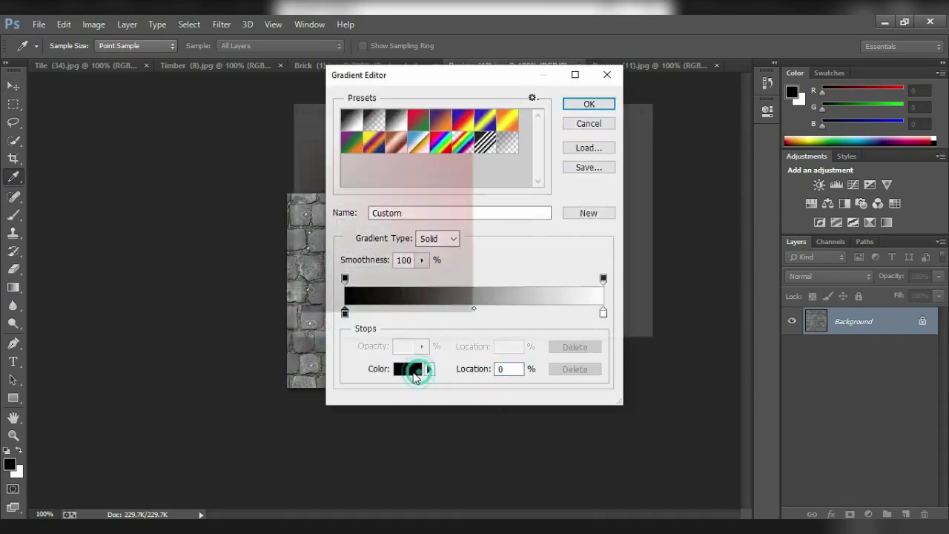
{"action": "left_click", "coordinate": [396, 233]}
{"action": "left_click", "coordinate": [614, 129]}
{"action": "left_click", "coordinate": [603, 312]}
{"action": "left_click", "coordinate": [404, 371]}
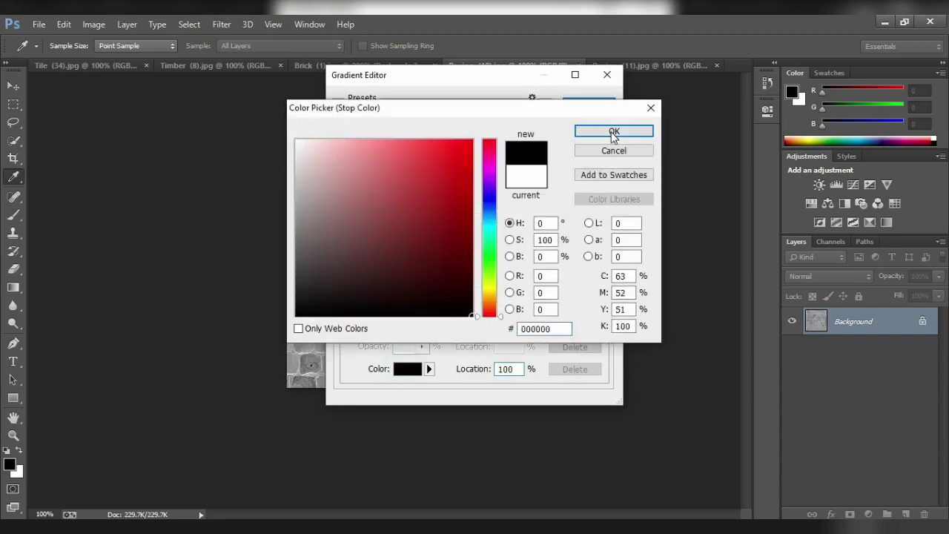
{"action": "left_click", "coordinate": [613, 131]}
{"action": "left_click", "coordinate": [584, 105]}
{"action": "left_click", "coordinate": [574, 176]}
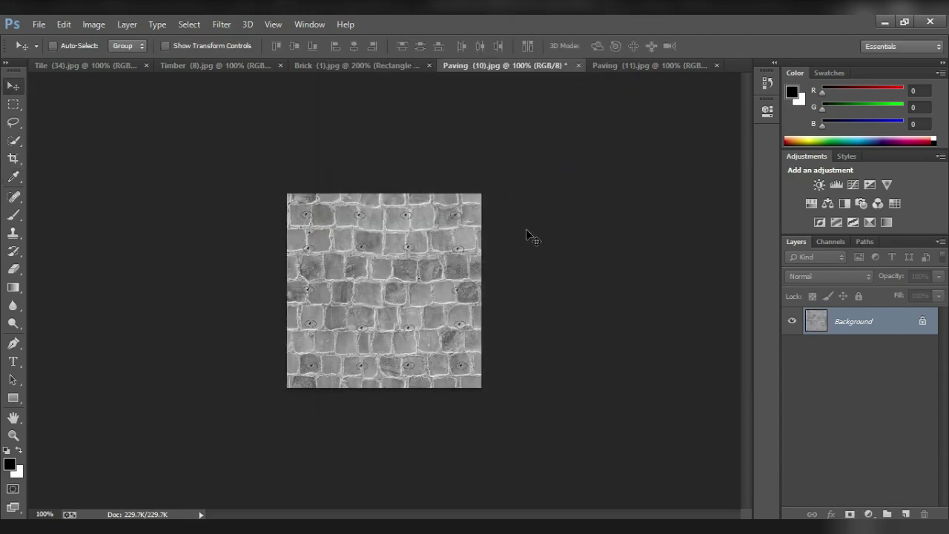
Save the gradient-mapped Paving (10).jpg as a JPEG on the Desktop.
{"action": "left_click", "coordinate": [39, 23]}
{"action": "left_click", "coordinate": [81, 181]}
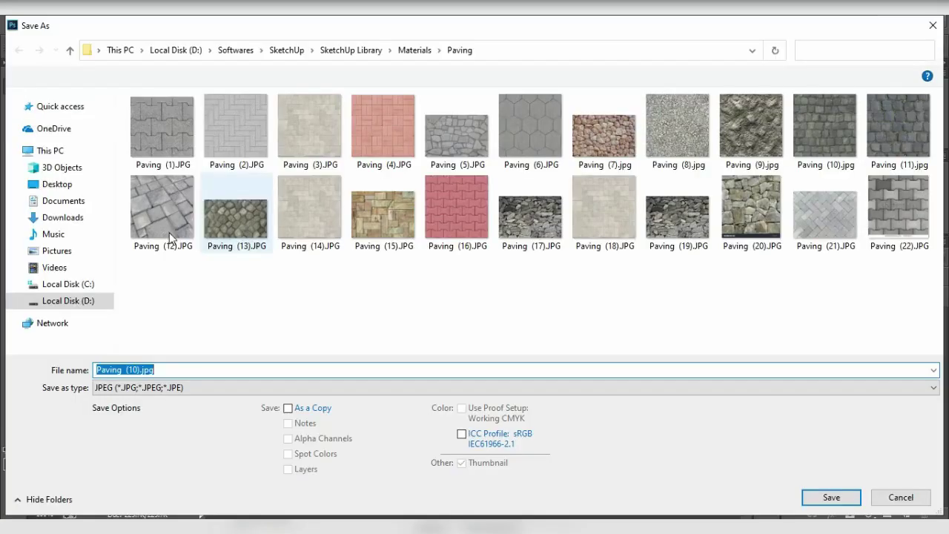
{"action": "left_click", "coordinate": [72, 188]}
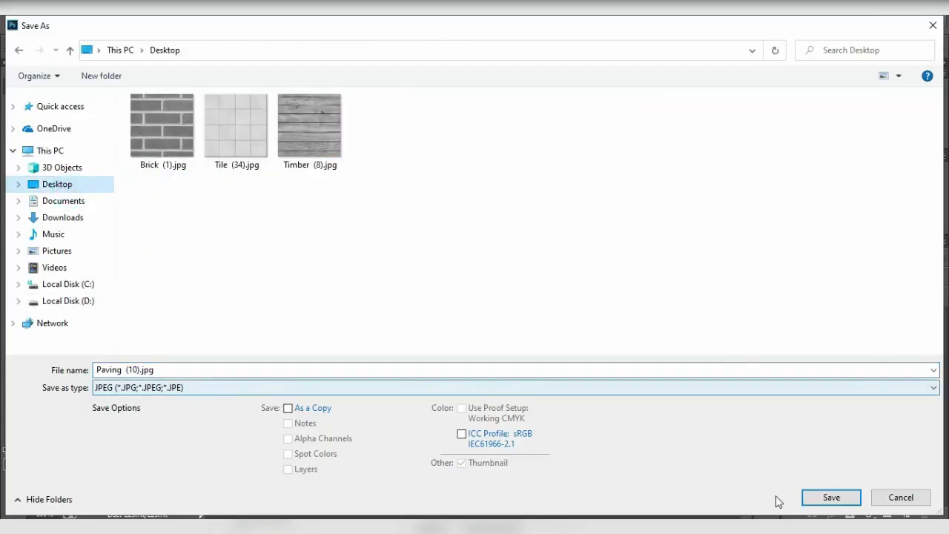
{"action": "left_click", "coordinate": [823, 498]}
{"action": "left_click", "coordinate": [544, 143]}
{"action": "left_click", "coordinate": [204, 121]}
{"action": "left_click", "coordinate": [287, 310]}
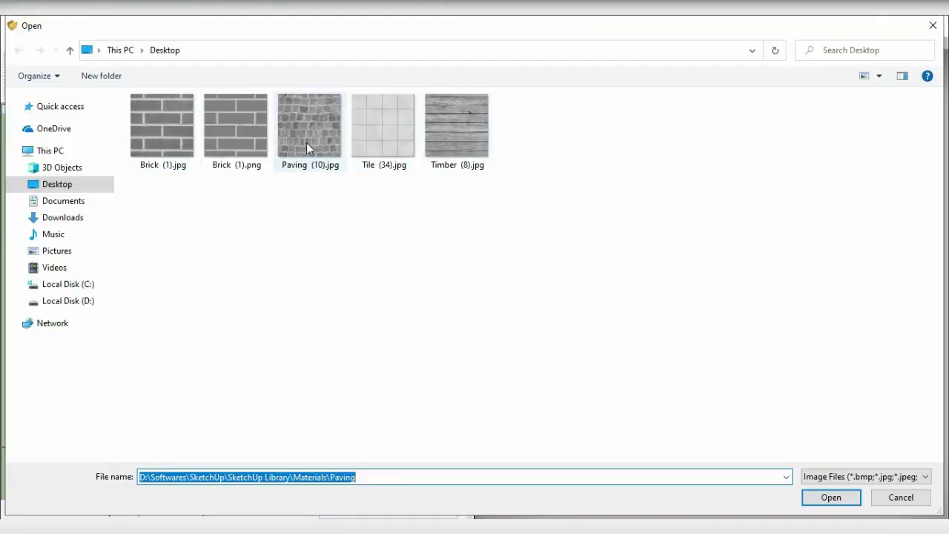
Load Desktop Paving (10).jpg as paving bump; set bump 2.41, roughness 48.9%, metallic 47.4%.
{"action": "double_click", "coordinate": [307, 141]}
{"action": "left_click", "coordinate": [124, 132]}
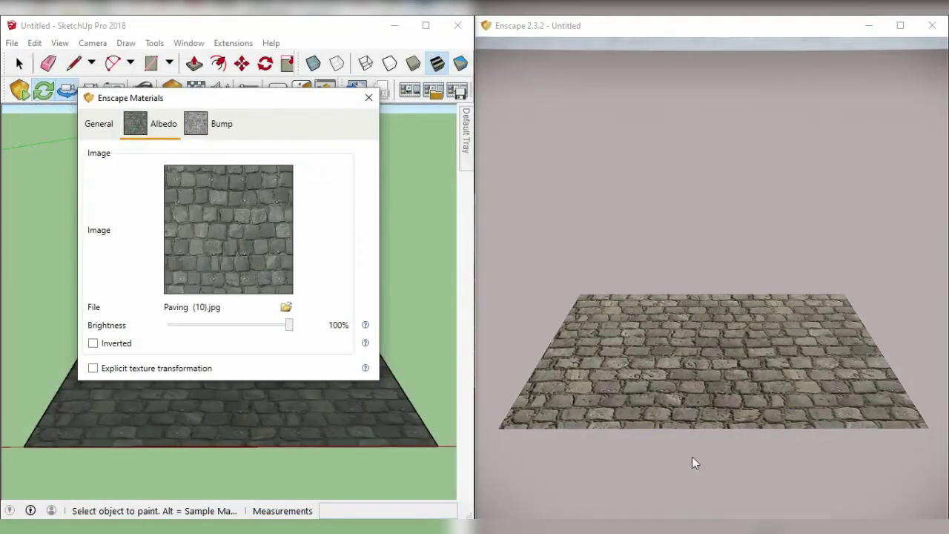
{"action": "right_click_drag", "start_coordinate": [615, 403], "coordinate": [564, 401]}
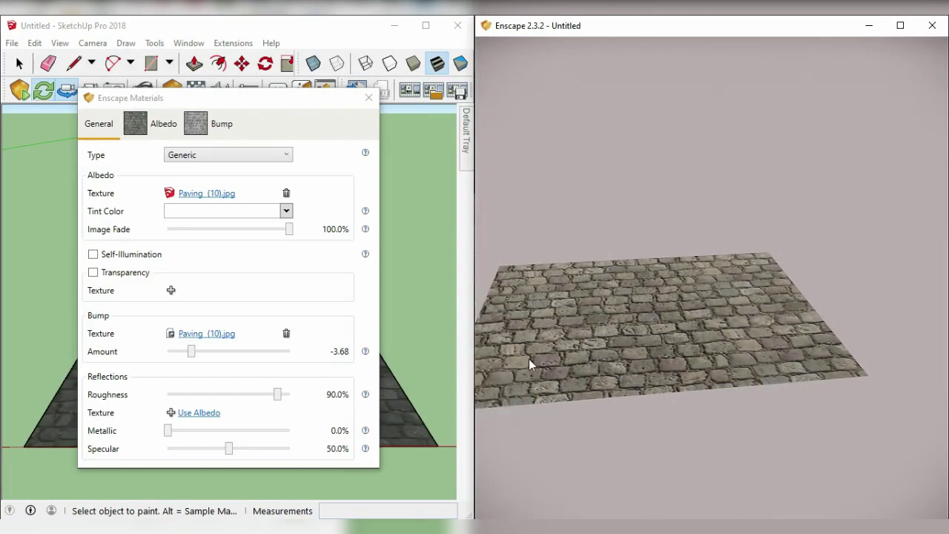
{"action": "right_click_drag", "start_coordinate": [529, 361], "coordinate": [571, 350]}
{"action": "mouse_move", "coordinate": [197, 350]}
{"action": "left_mouse_down"}
{"action": "mouse_move", "coordinate": [170, 351]}
{"action": "mouse_move", "coordinate": [289, 354]}
{"action": "mouse_move", "coordinate": [293, 373]}
{"action": "mouse_move", "coordinate": [191, 393]}
{"action": "mouse_move", "coordinate": [229, 410]}
{"action": "left_mouse_up"}
{"action": "mouse_move", "coordinate": [168, 430]}
{"action": "left_mouse_down"}
{"action": "mouse_move", "coordinate": [288, 431]}
{"action": "mouse_move", "coordinate": [228, 439]}
{"action": "left_mouse_up"}
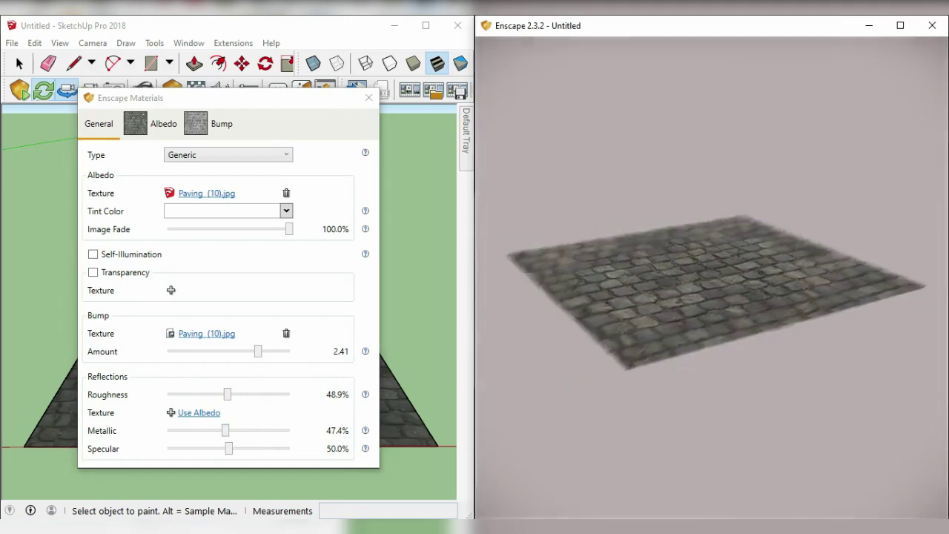
{"action": "left_click", "coordinate": [368, 97]}
{"action": "middle_click_drag", "start_coordinate": [279, 296], "coordinate": [335, 165]}
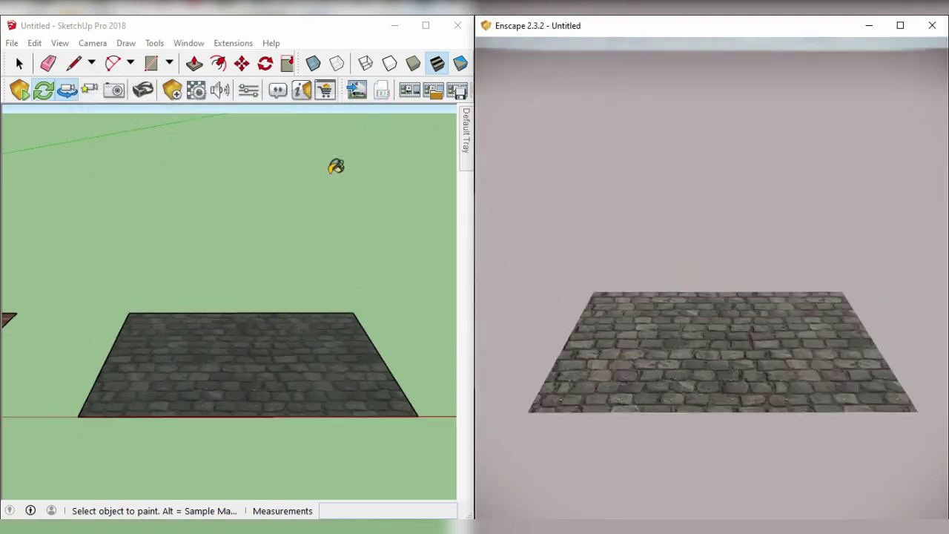
Zoom out and orbit to frame the tile, timber, brick and paving squares side by side.
{"action": "left_click", "coordinate": [228, 313]}
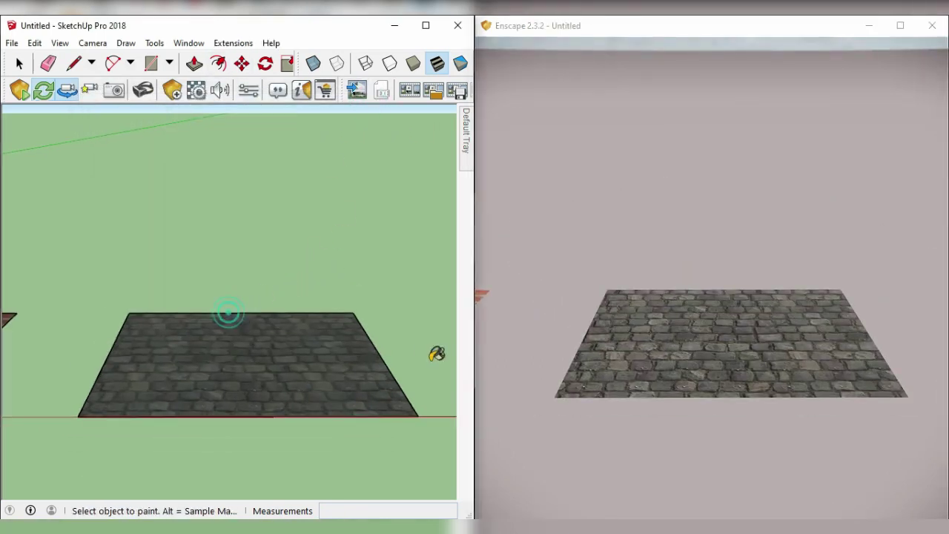
{"action": "middle_click", "coordinate": [352, 248]}
{"action": "scroll", "coordinate": [408, 290], "scroll_direction": "down", "scroll_amount": 2}
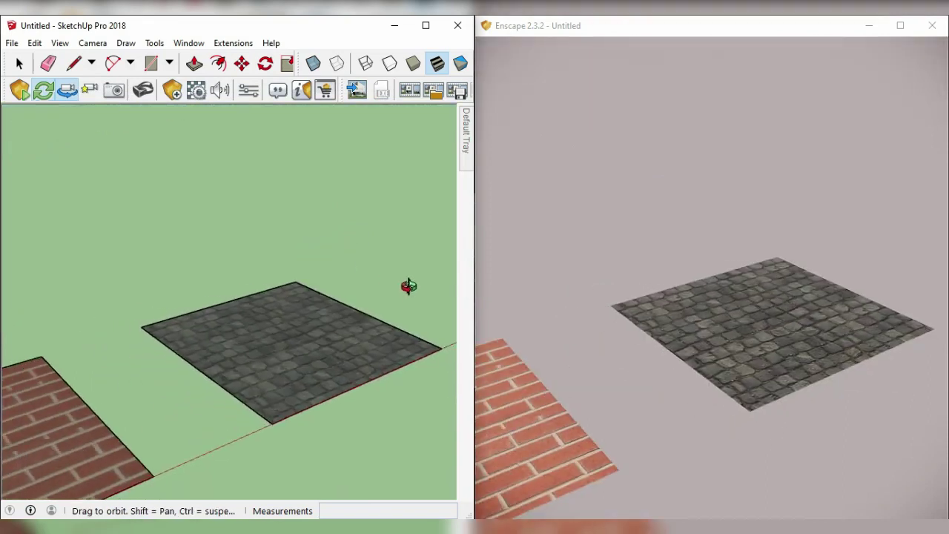
{"action": "scroll", "coordinate": [402, 284], "scroll_direction": "down", "scroll_amount": 1}
{"action": "scroll", "coordinate": [275, 322], "scroll_direction": "down", "scroll_amount": 1}
{"action": "scroll", "coordinate": [388, 257], "scroll_direction": "down", "scroll_amount": 2}
{"action": "scroll", "coordinate": [371, 255], "scroll_direction": "down", "scroll_amount": 1}
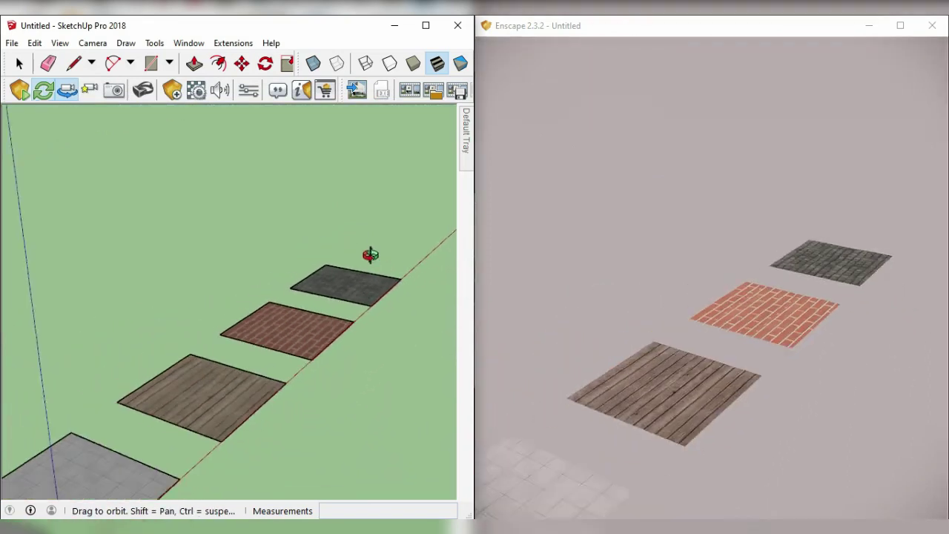
{"action": "scroll", "coordinate": [376, 263], "scroll_direction": "down", "scroll_amount": 1}
{"action": "scroll", "coordinate": [367, 261], "scroll_direction": "down", "scroll_amount": 1}
{"action": "scroll", "coordinate": [247, 376], "scroll_direction": "down", "scroll_amount": 2}
{"action": "scroll", "coordinate": [201, 440], "scroll_direction": "up", "scroll_amount": 2}
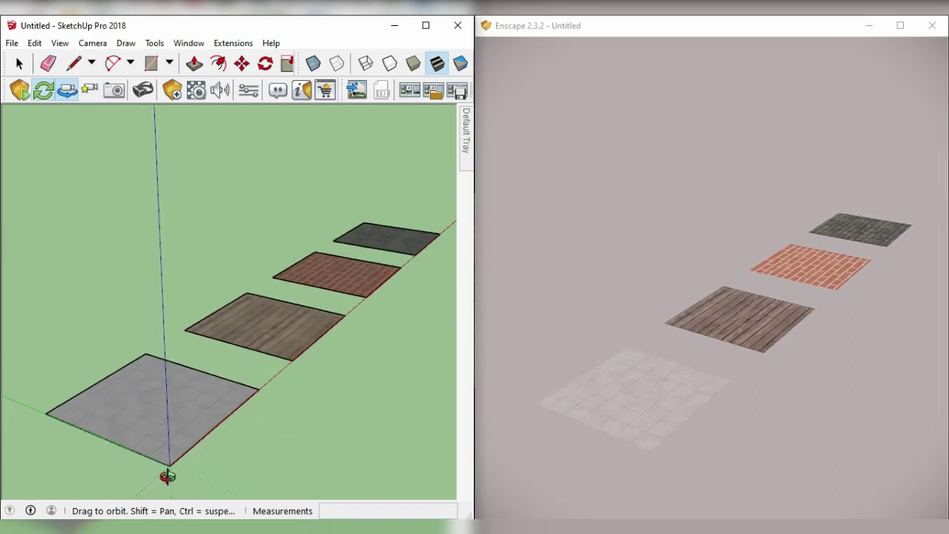
{"action": "scroll", "coordinate": [259, 398], "scroll_direction": "up", "scroll_amount": 1}
{"action": "mouse_move", "coordinate": [259, 398]}
{"action": "left_mouse_down"}
{"action": "mouse_move", "coordinate": [282, 438]}
{"action": "mouse_move", "coordinate": [252, 453]}
{"action": "left_mouse_up"}
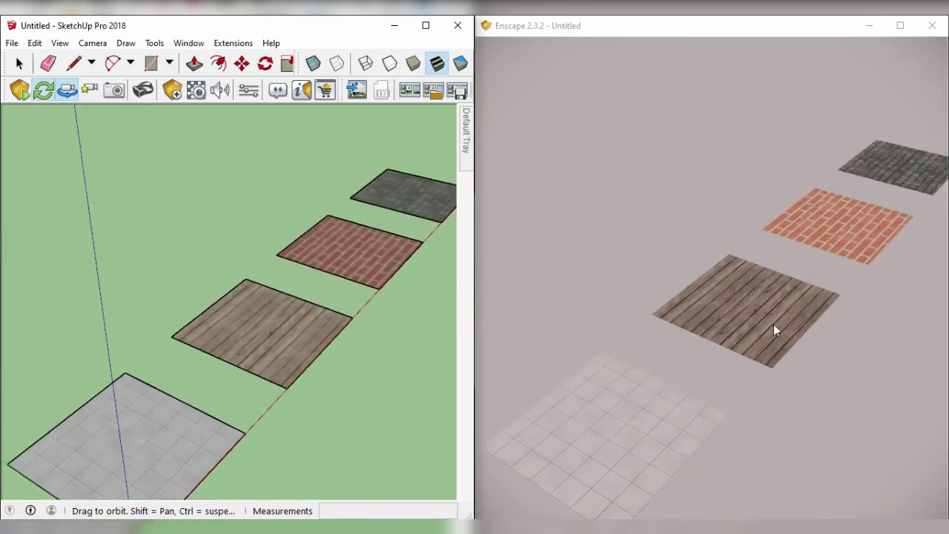
{"action": "mouse_move", "coordinate": [419, 305]}
{"action": "left_mouse_down"}
{"action": "mouse_move", "coordinate": [214, 417]}
{"action": "mouse_move", "coordinate": [364, 418]}
{"action": "mouse_move", "coordinate": [398, 365]}
{"action": "mouse_move", "coordinate": [369, 401]}
{"action": "mouse_move", "coordinate": [267, 424]}
{"action": "mouse_move", "coordinate": [252, 398]}
{"action": "mouse_move", "coordinate": [161, 390]}
{"action": "mouse_move", "coordinate": [42, 345]}
{"action": "left_mouse_up"}
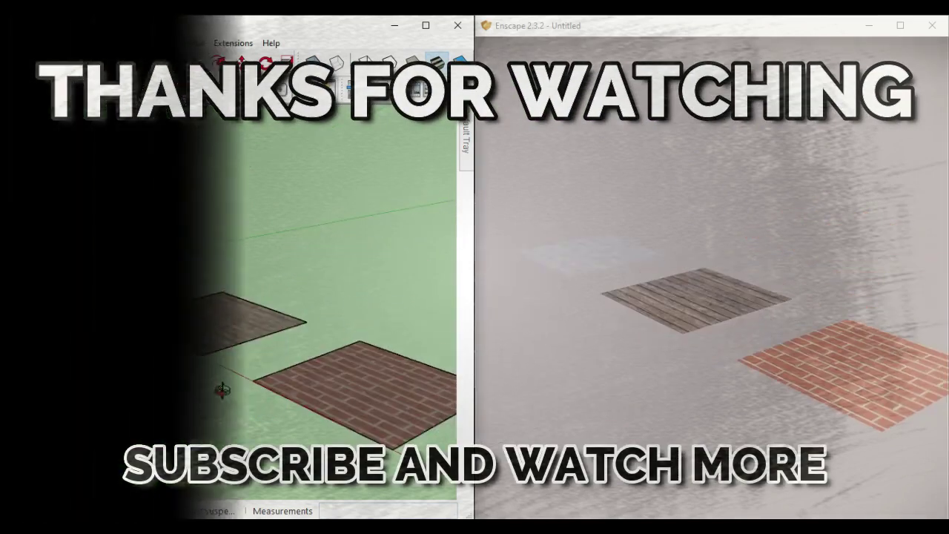